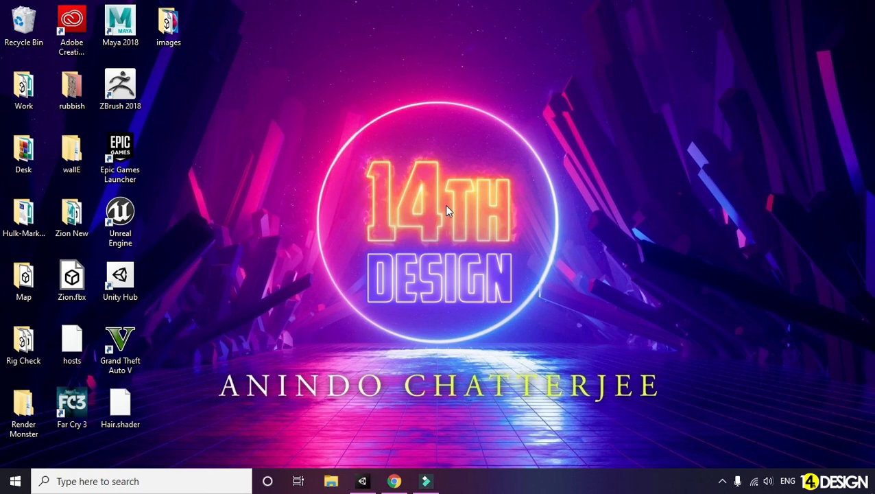
- Launch MakeHuman and set the new figure's gender to fully male
{"action": "left_click", "coordinate": [217, 480]}
{"action": "left_click", "coordinate": [155, 287]}
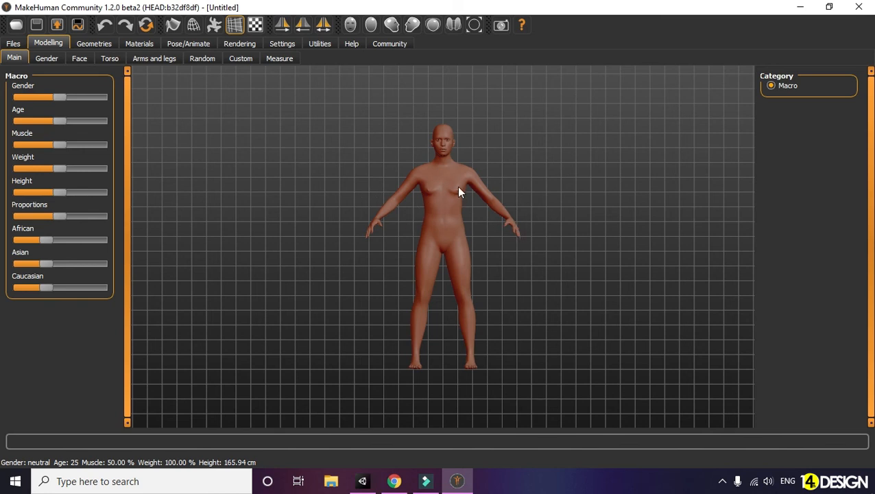
{"action": "scroll", "coordinate": [505, 177], "scroll_direction": "up", "scroll_amount": 3}
{"action": "scroll", "coordinate": [505, 177], "scroll_direction": "down", "scroll_amount": 3}
{"action": "left_click_drag", "start_coordinate": [58, 98], "coordinate": [106, 97]}
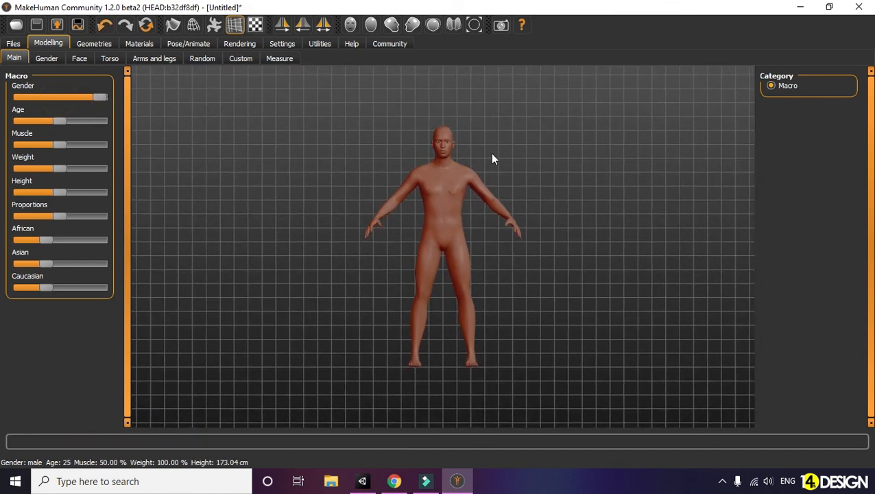
- Set the figure's age to 20 and its muscle to about 80%
{"action": "left_click_drag", "start_coordinate": [62, 120], "coordinate": [52, 121]}
{"action": "left_click", "coordinate": [59, 148]}
{"action": "left_click_drag", "start_coordinate": [63, 145], "coordinate": [82, 145]}
{"action": "scroll", "coordinate": [465, 206], "scroll_direction": "up", "scroll_amount": 3}
{"action": "scroll", "coordinate": [464, 206], "scroll_direction": "down", "scroll_amount": 3}
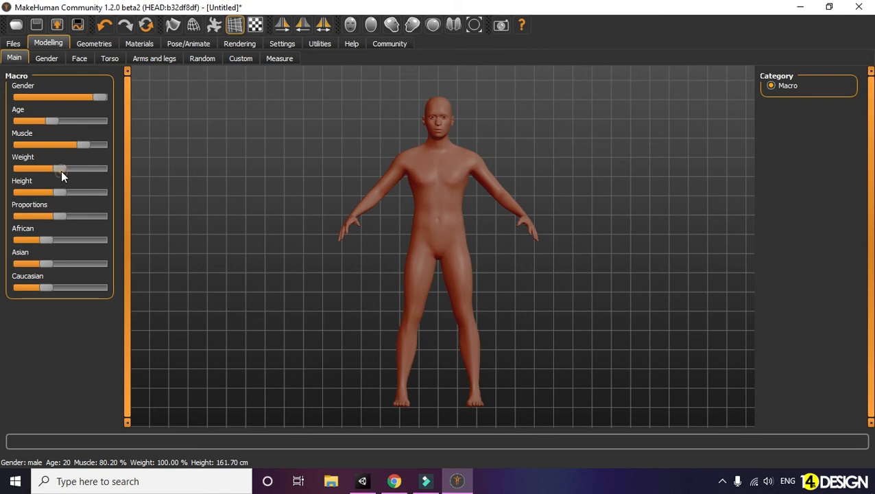
- Set the figure's weight to about 101.6% and make its ethnicity almost entirely Caucasian, with African and Asian at their minimum
{"action": "left_click_drag", "start_coordinate": [60, 171], "coordinate": [61, 172]}
{"action": "left_click_drag", "start_coordinate": [44, 239], "coordinate": [19, 262]}
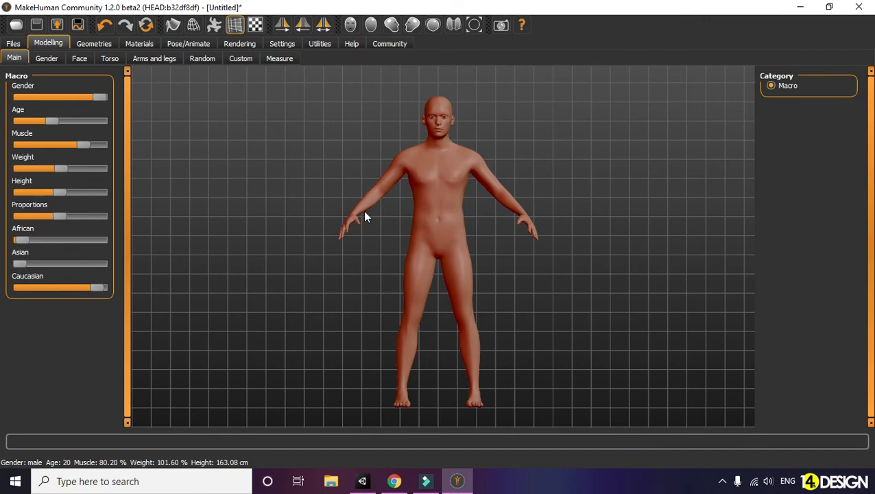
{"action": "left_click_drag", "start_coordinate": [19, 239], "coordinate": [15, 237]}
- Slightly increase the outer volume of the figure's left cheek
{"action": "left_click", "coordinate": [49, 57]}
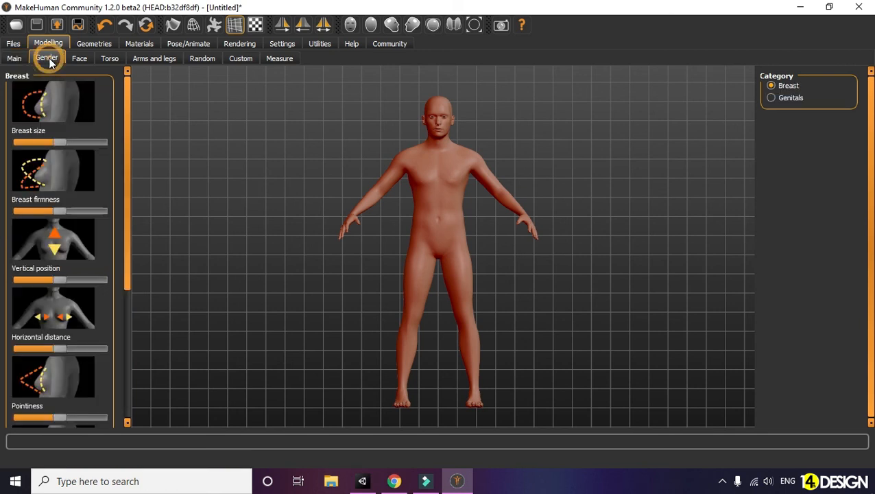
{"action": "left_click", "coordinate": [81, 60]}
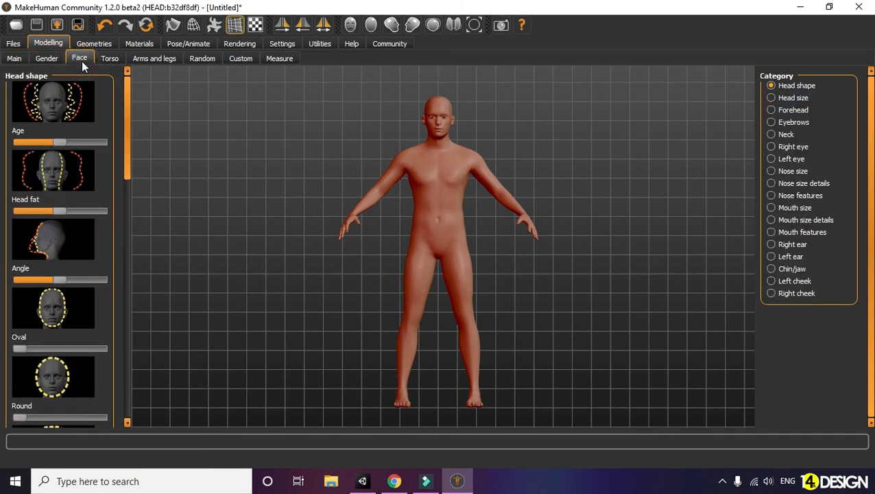
{"action": "scroll", "coordinate": [454, 115], "scroll_direction": "up", "scroll_amount": 2}
{"action": "scroll", "coordinate": [475, 186], "scroll_direction": "up", "scroll_amount": 2}
{"action": "scroll", "coordinate": [457, 123], "scroll_direction": "up", "scroll_amount": 2}
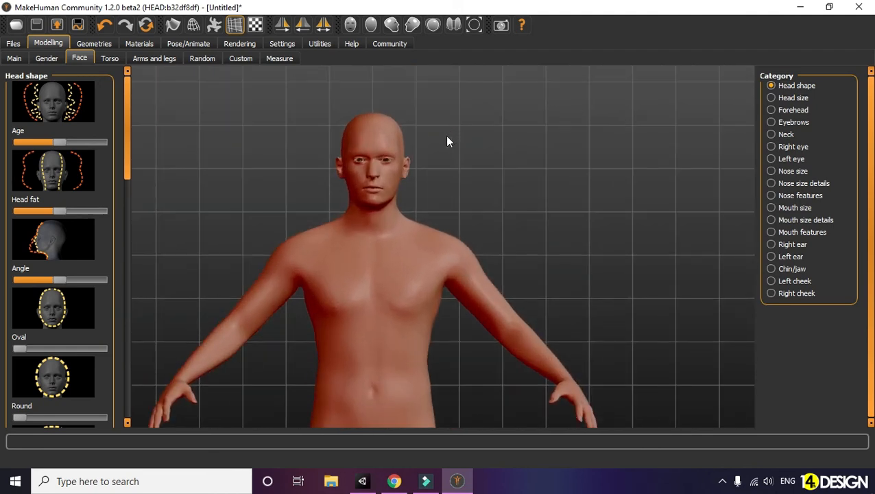
{"action": "scroll", "coordinate": [326, 174], "scroll_direction": "down", "scroll_amount": 3}
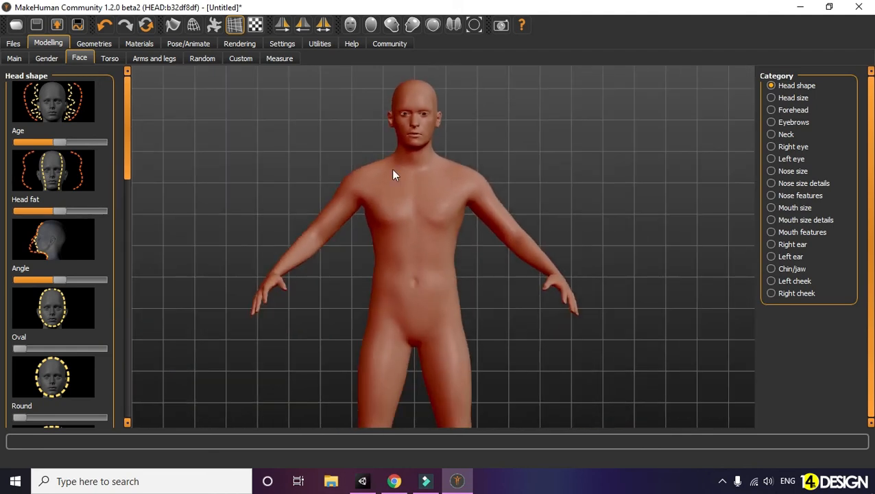
{"action": "scroll", "coordinate": [463, 147], "scroll_direction": "up", "scroll_amount": 2}
{"action": "scroll", "coordinate": [464, 151], "scroll_direction": "up", "scroll_amount": 1}
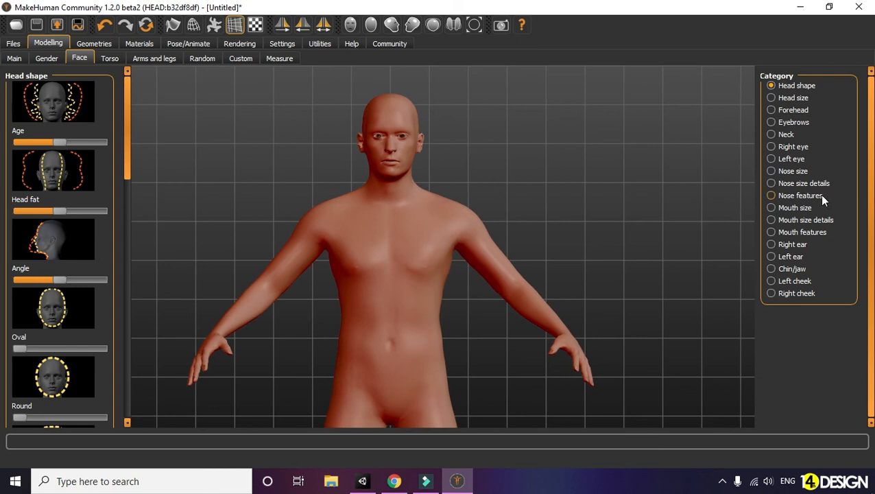
{"action": "left_click", "coordinate": [798, 281]}
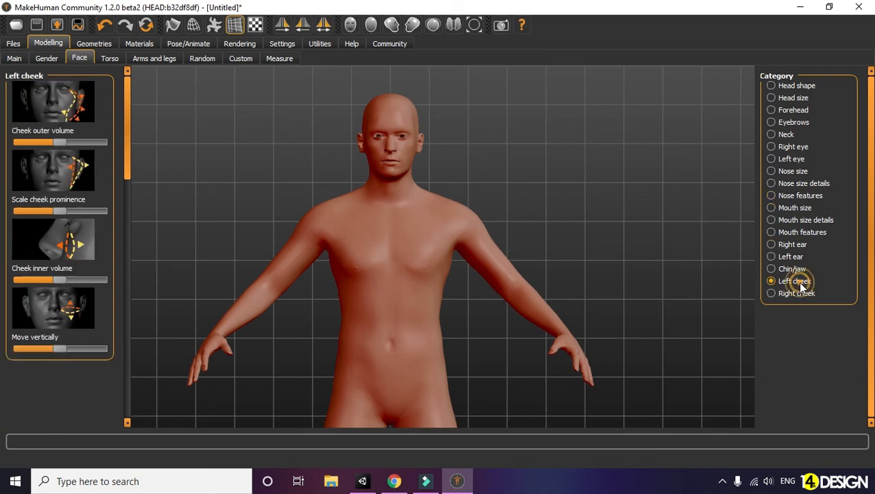
{"action": "left_click_drag", "start_coordinate": [60, 142], "coordinate": [65, 143]}
{"action": "scroll", "coordinate": [385, 132], "scroll_direction": "up", "scroll_amount": 4}
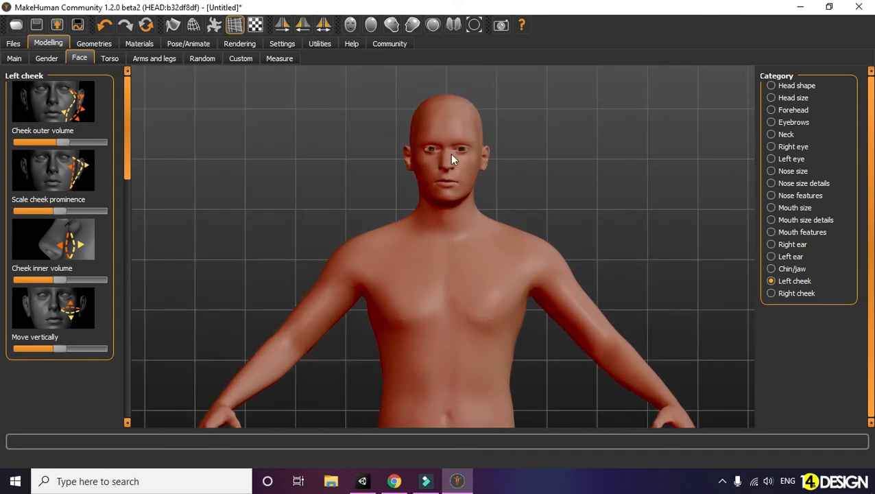
- Examine the head up close and look through the torso, arms and legs, random and custom modelling options
{"action": "left_click", "coordinate": [522, 196]}
{"action": "left_click_drag", "start_coordinate": [521, 198], "coordinate": [544, 204]}
{"action": "scroll", "coordinate": [544, 210], "scroll_direction": "down", "scroll_amount": 10}
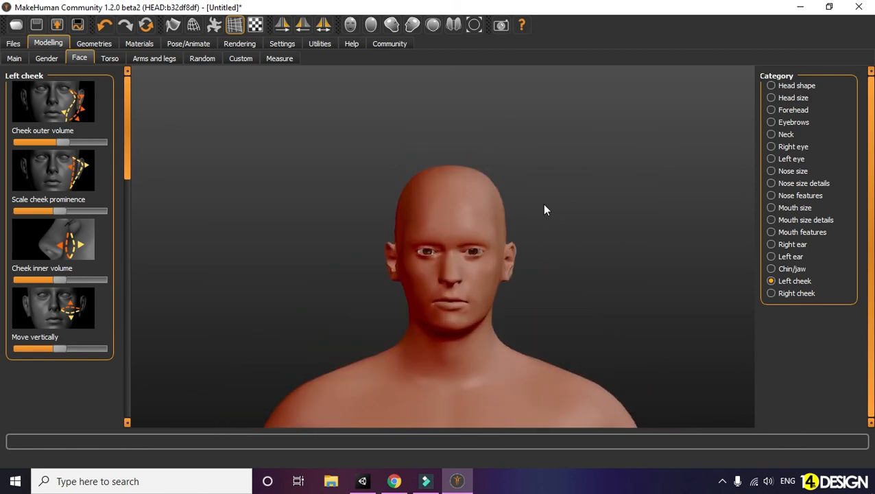
{"action": "scroll", "coordinate": [527, 210], "scroll_direction": "up", "scroll_amount": 6}
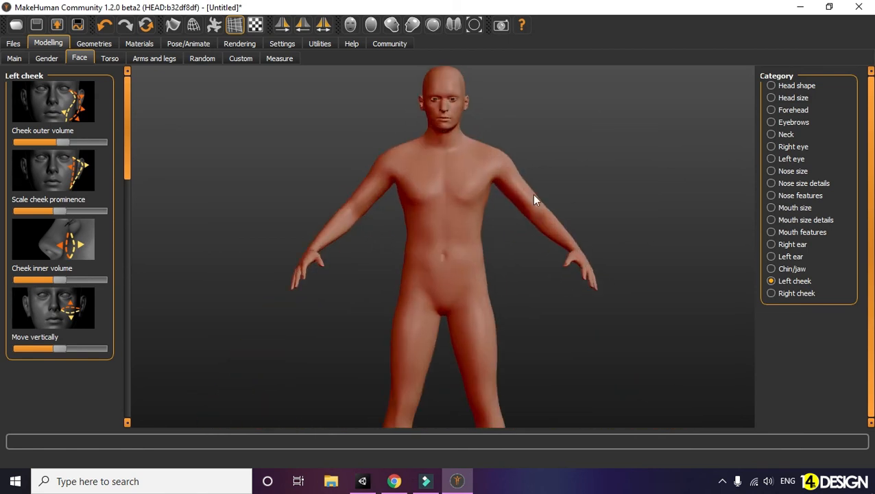
{"action": "left_click", "coordinate": [116, 59]}
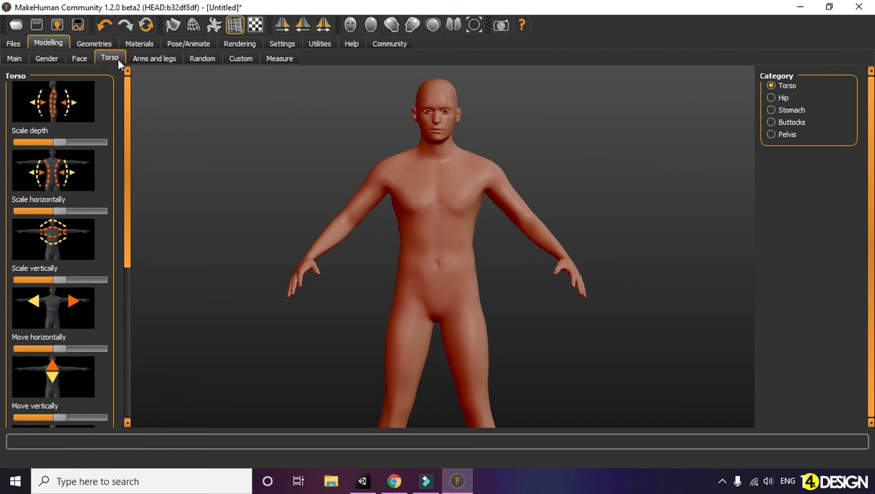
{"action": "left_click", "coordinate": [153, 59]}
{"action": "left_click", "coordinate": [197, 59]}
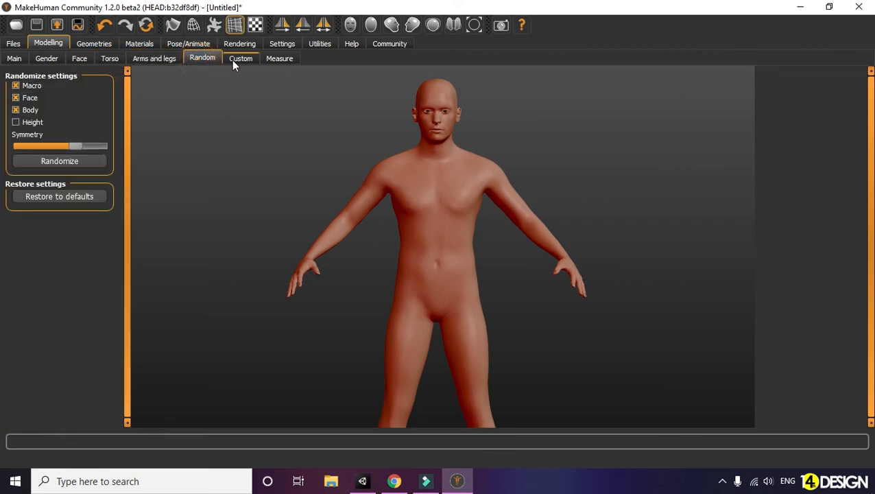
{"action": "left_click", "coordinate": [233, 59]}
- Try the Male casualsuit05 outfit from the clothes library on the figure and inspect its fit
{"action": "left_click", "coordinate": [94, 45]}
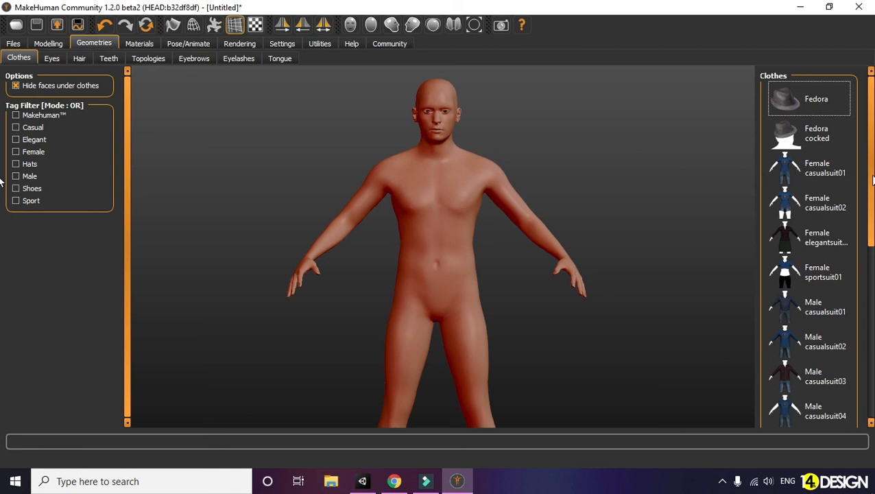
{"action": "left_click_drag", "start_coordinate": [870, 175], "coordinate": [871, 295]}
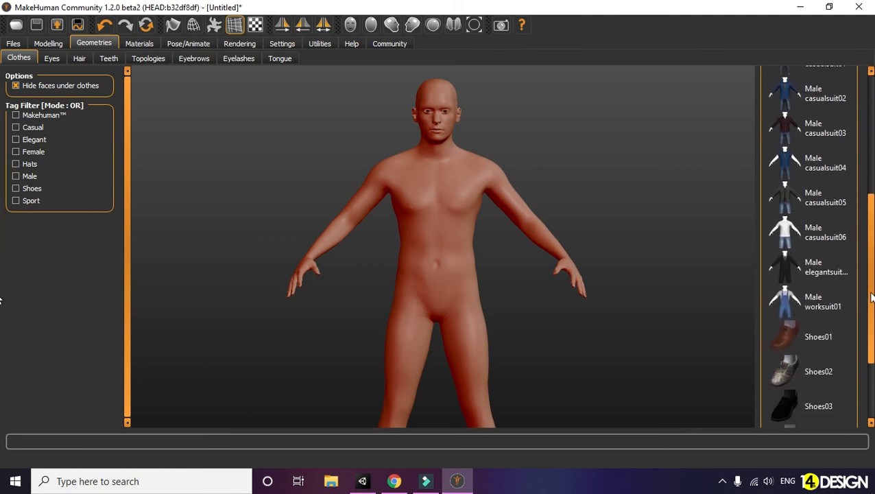
{"action": "left_click", "coordinate": [803, 175]}
{"action": "left_click", "coordinate": [795, 194]}
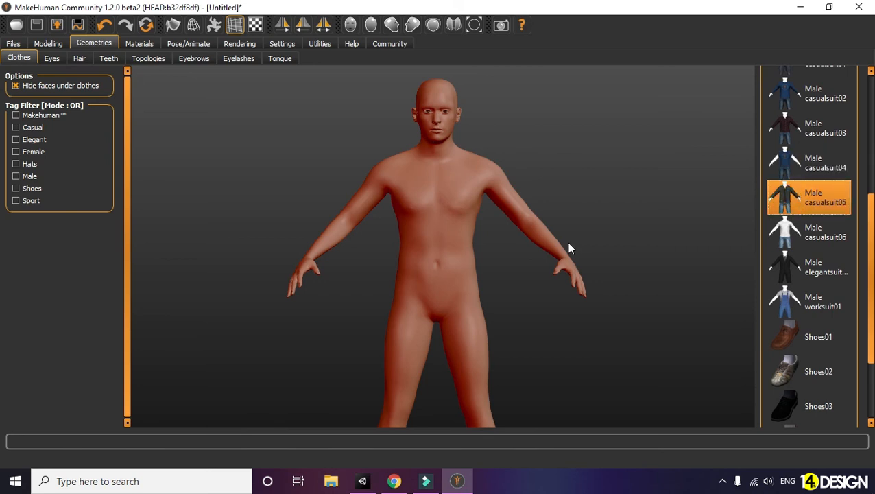
{"action": "scroll", "coordinate": [561, 245], "scroll_direction": "down", "scroll_amount": 3}
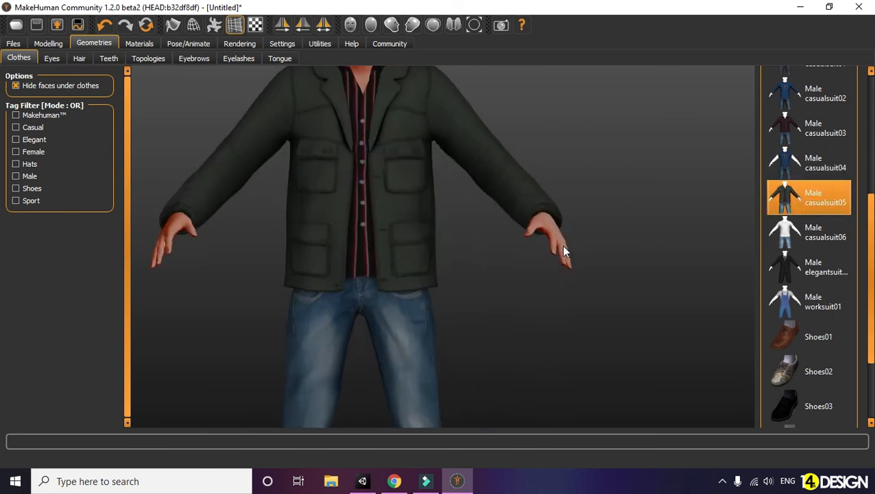
{"action": "scroll", "coordinate": [561, 247], "scroll_direction": "up", "scroll_amount": 5}
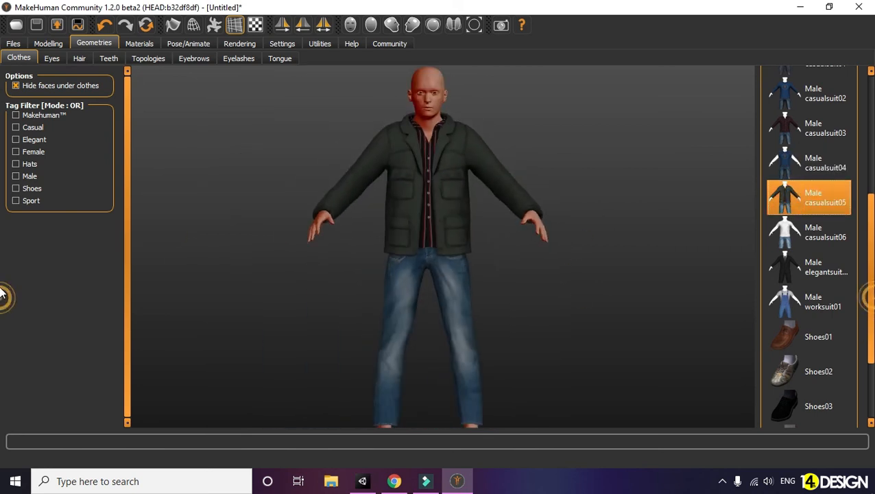
- Try layering Male casualsuit06 and the male elegant suit over the current outfit, and undo all the clothing choices
{"action": "left_click", "coordinate": [816, 273]}
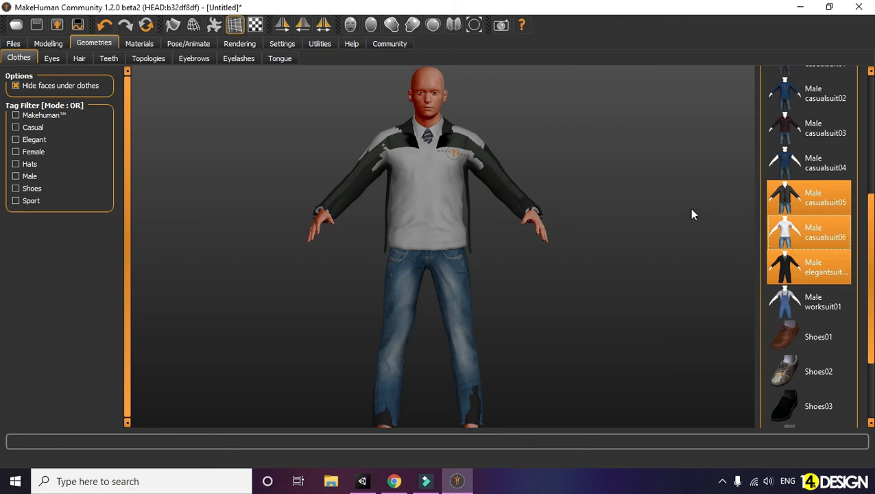
{"action": "key", "text": "ctrl+z"}
{"action": "key", "text": "ctrl+z"}
{"action": "key", "text": "ctrl+z"}
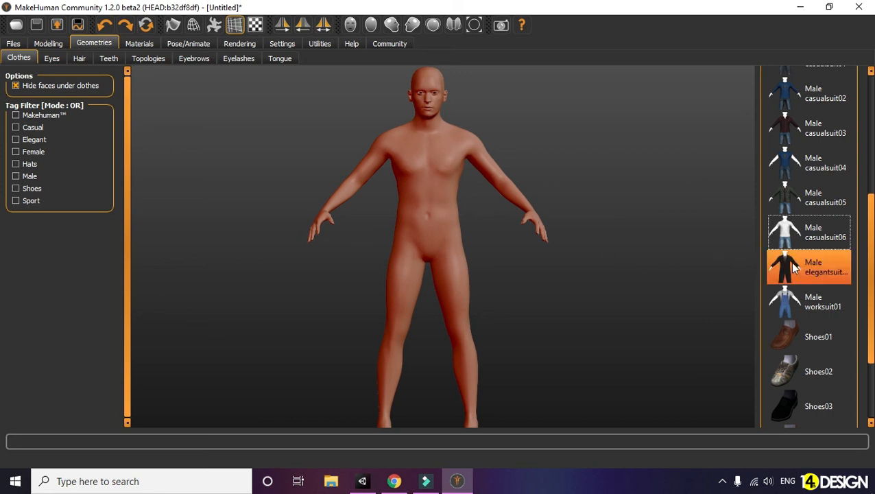
- Try Male casualsuit06 and Male casualsuit01 on the figure one at a time, removing each again
{"action": "left_click", "coordinate": [821, 237]}
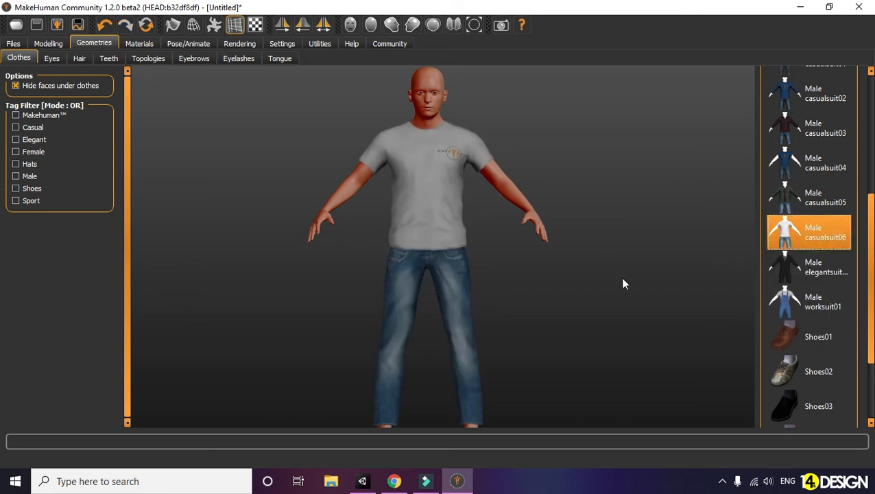
{"action": "scroll", "coordinate": [530, 274], "scroll_direction": "down", "scroll_amount": 2}
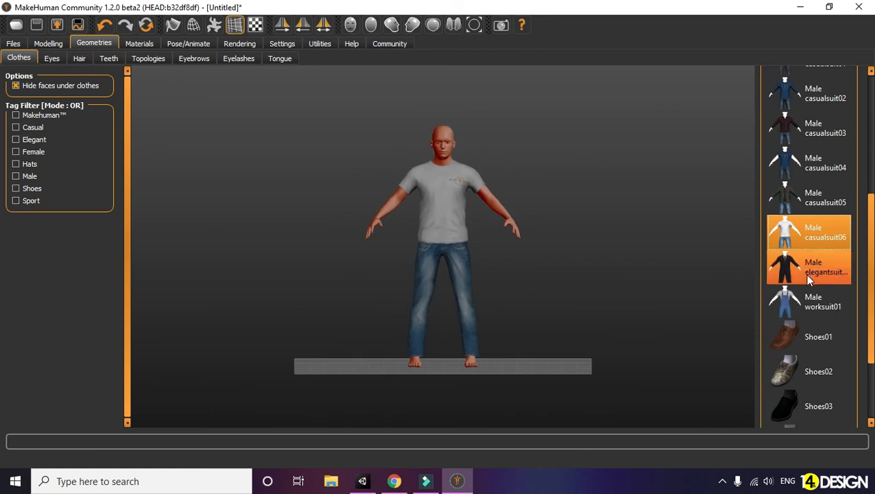
{"action": "scroll", "coordinate": [490, 250], "scroll_direction": "up", "scroll_amount": 2}
{"action": "left_click", "coordinate": [791, 227]}
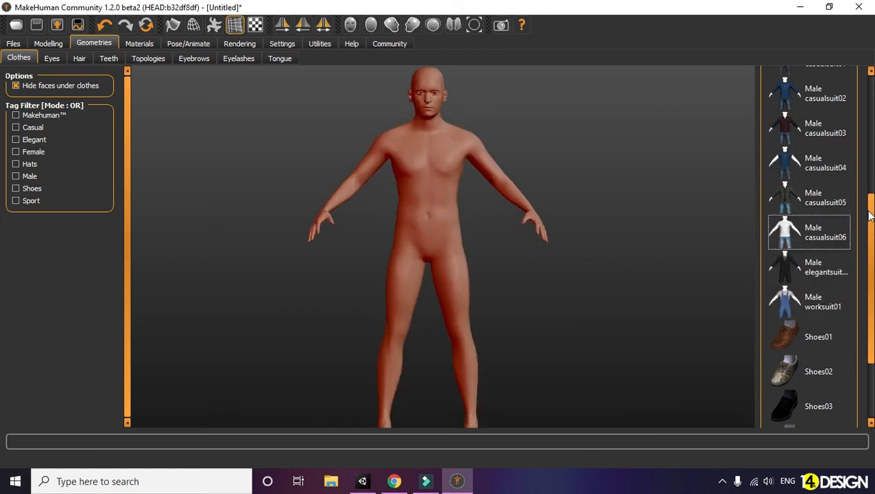
{"action": "scroll", "coordinate": [813, 154], "scroll_direction": "up", "scroll_amount": 3}
{"action": "left_click", "coordinate": [809, 153]}
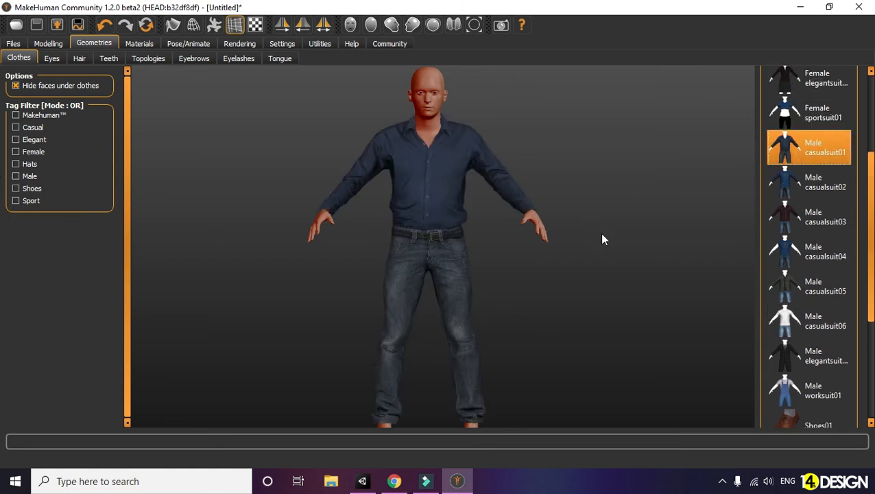
{"action": "left_click", "coordinate": [795, 152]}
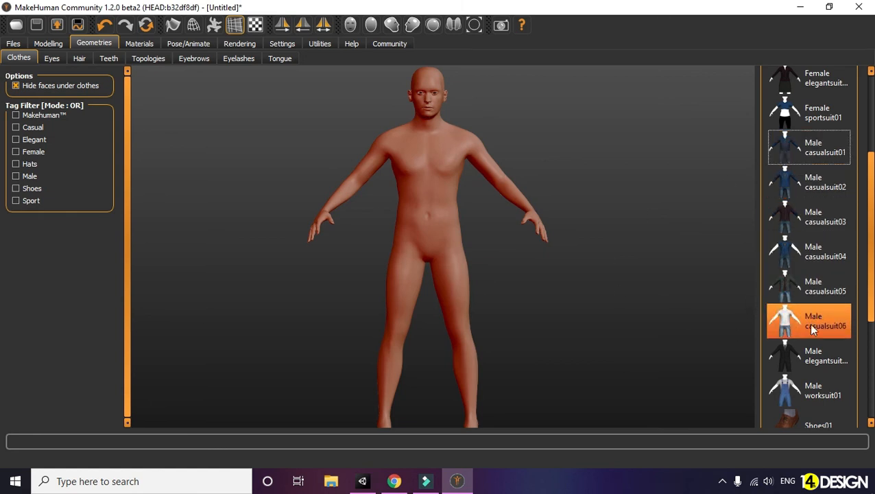
- Dress the figure in the Male casualsuit06 outfit and add the Shoes06 footwear
{"action": "mouse_move", "coordinate": [872, 286]}
{"action": "left_mouse_down"}
{"action": "mouse_move", "coordinate": [871, 328]}
{"action": "mouse_move", "coordinate": [872, 302]}
{"action": "left_mouse_up"}
{"action": "left_click", "coordinate": [816, 298]}
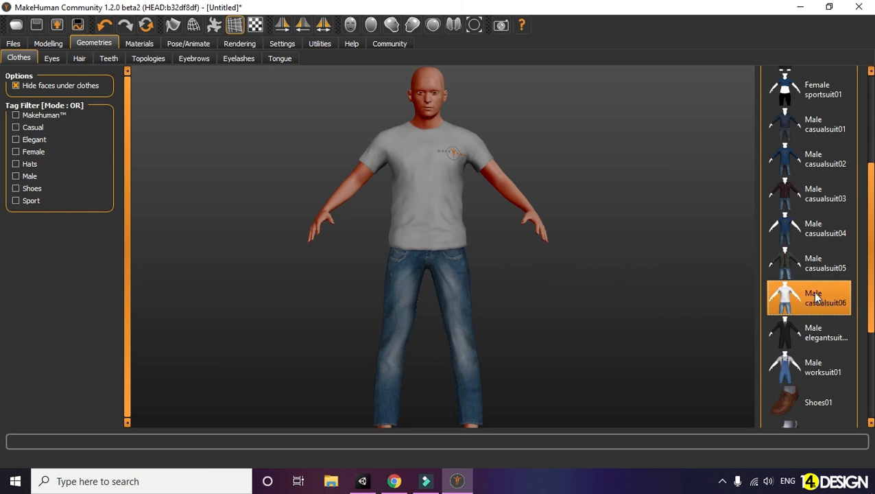
{"action": "left_click_drag", "start_coordinate": [869, 286], "coordinate": [870, 332]}
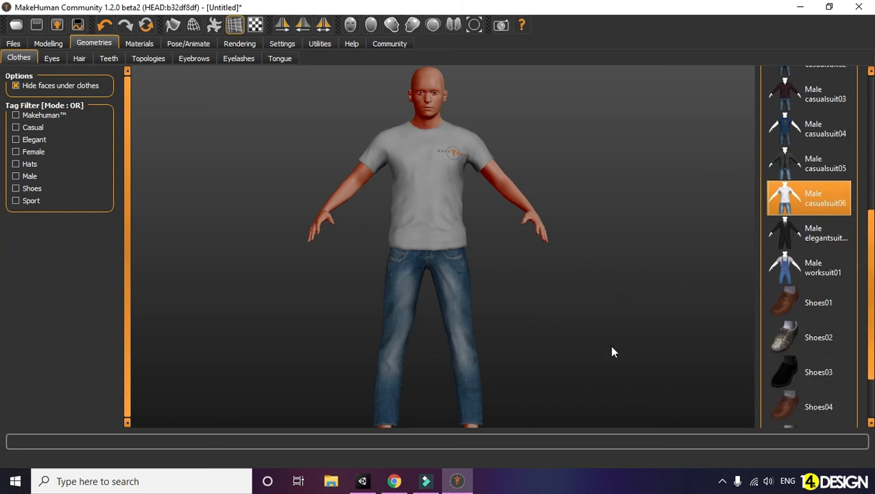
{"action": "left_click_drag", "start_coordinate": [596, 336], "coordinate": [597, 284]}
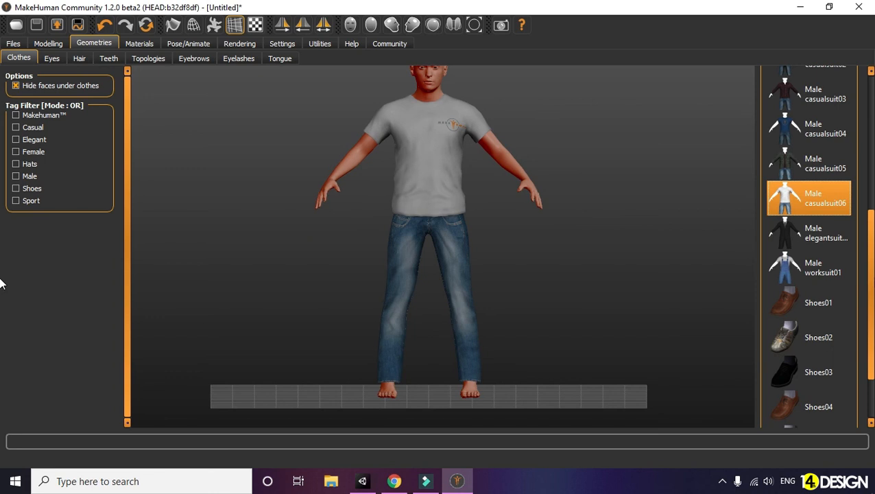
{"action": "left_click_drag", "start_coordinate": [870, 275], "coordinate": [869, 312]}
{"action": "left_click", "coordinate": [809, 397]}
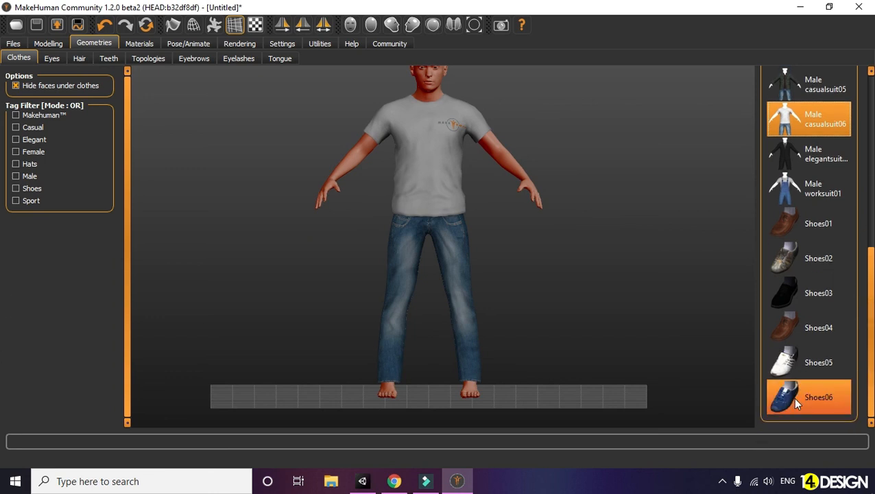
{"action": "mouse_move", "coordinate": [519, 363]}
{"action": "left_mouse_down"}
{"action": "mouse_move", "coordinate": [528, 353]}
{"action": "mouse_move", "coordinate": [517, 366]}
{"action": "mouse_move", "coordinate": [438, 323]}
{"action": "mouse_move", "coordinate": [537, 335]}
{"action": "mouse_move", "coordinate": [522, 289]}
{"action": "mouse_move", "coordinate": [523, 354]}
{"action": "left_mouse_up"}
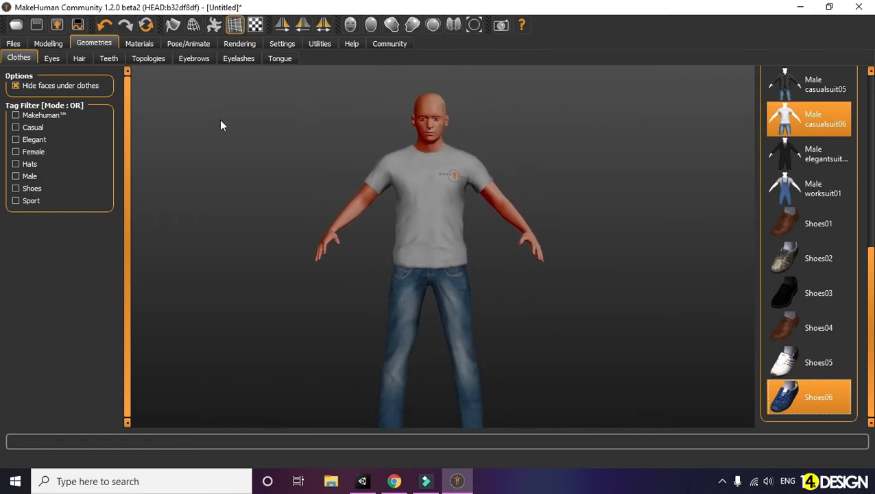
- Apply the Middleage caucasian male skin material to the figure
{"action": "left_click", "coordinate": [138, 44]}
{"action": "scroll", "coordinate": [457, 126], "scroll_direction": "up", "scroll_amount": 3}
{"action": "left_click_drag", "start_coordinate": [440, 195], "coordinate": [479, 202]}
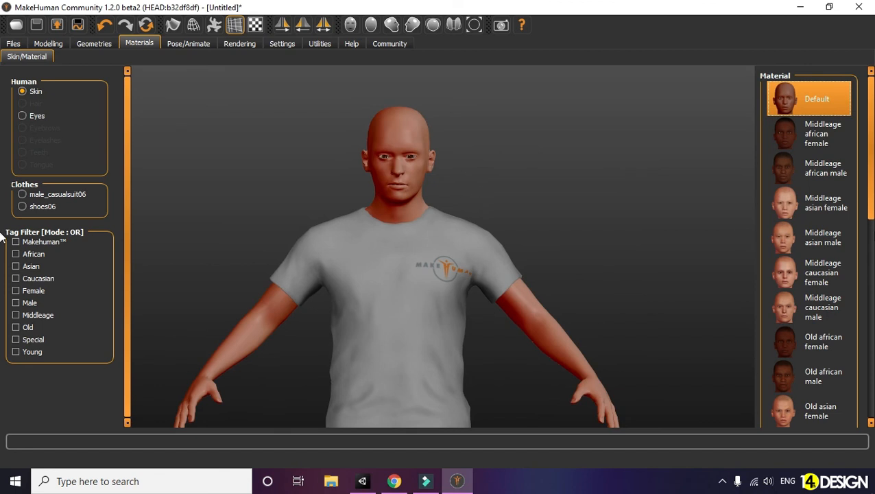
{"action": "left_click_drag", "start_coordinate": [865, 202], "coordinate": [869, 244]}
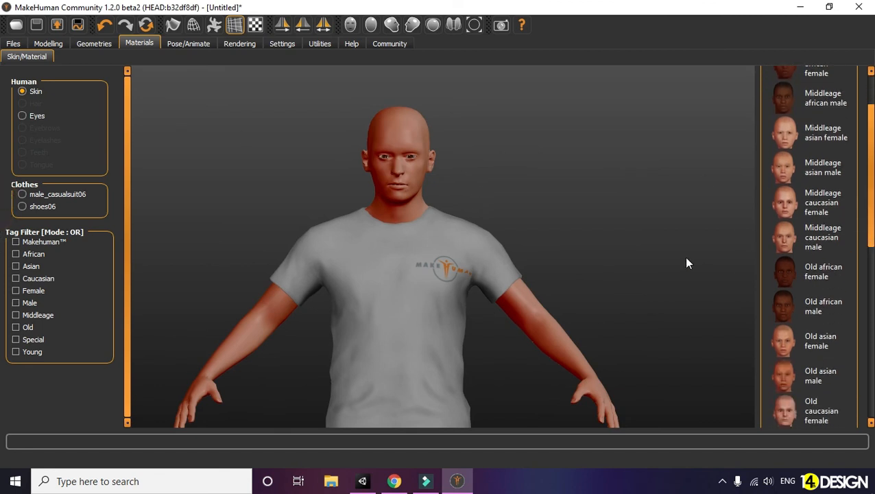
{"action": "left_click", "coordinate": [849, 241]}
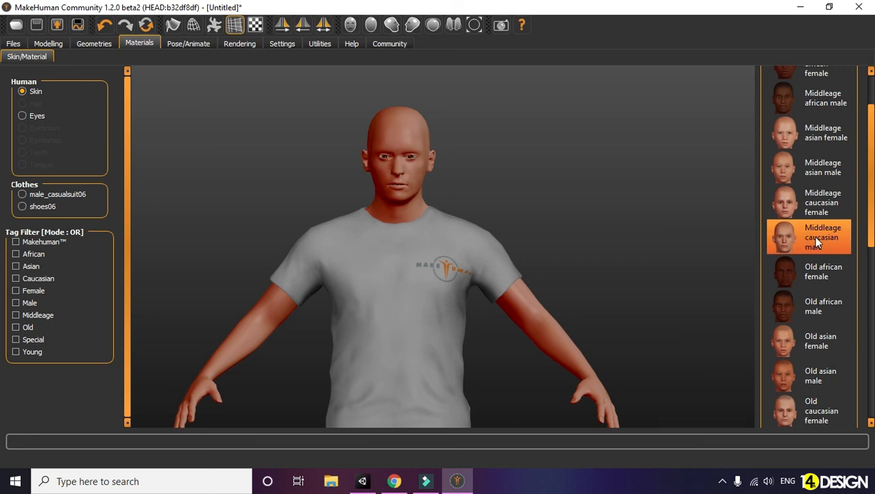
- Reapply the Middleage caucasian male skin and take the Male casualsuit06 outfit off the figure
{"action": "left_click", "coordinate": [821, 237]}
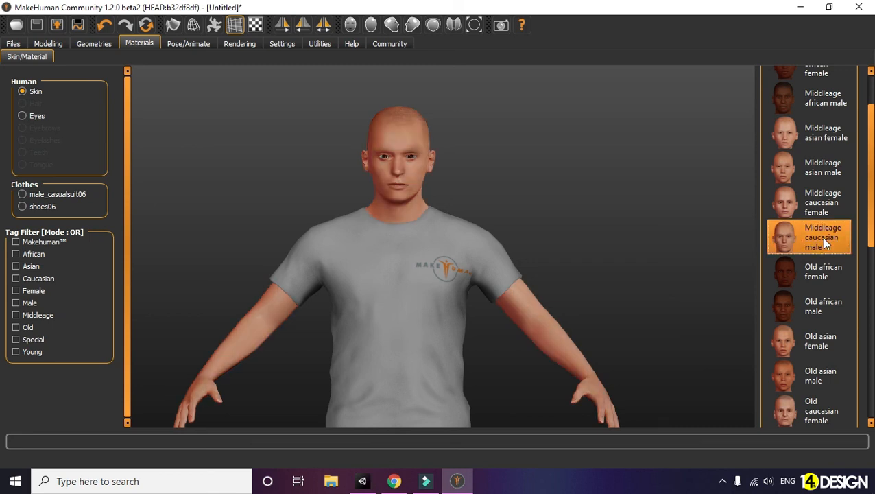
{"action": "mouse_move", "coordinate": [583, 266]}
{"action": "left_mouse_down"}
{"action": "mouse_move", "coordinate": [406, 250]}
{"action": "mouse_move", "coordinate": [389, 210]}
{"action": "mouse_move", "coordinate": [562, 228]}
{"action": "mouse_move", "coordinate": [661, 253]}
{"action": "mouse_move", "coordinate": [781, 248]}
{"action": "mouse_move", "coordinate": [348, 247]}
{"action": "mouse_move", "coordinate": [585, 251]}
{"action": "left_mouse_up"}
{"action": "left_click", "coordinate": [105, 45]}
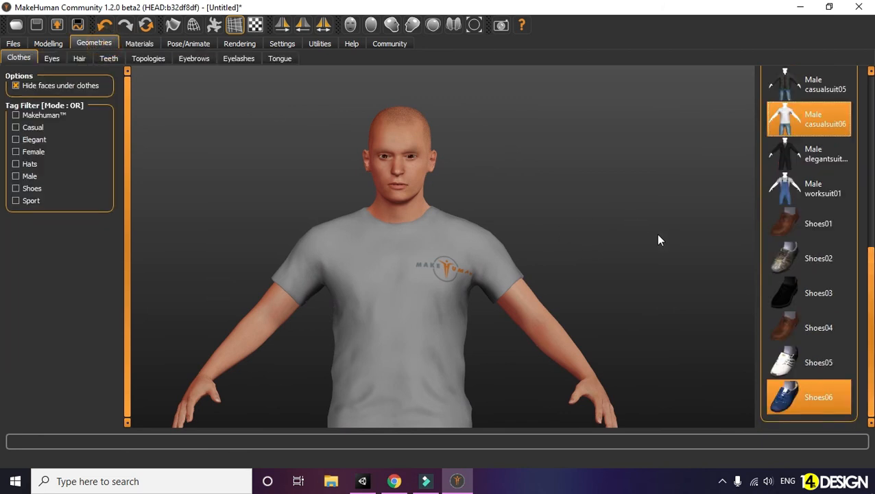
{"action": "scroll", "coordinate": [832, 237], "scroll_direction": "up", "scroll_amount": 3}
{"action": "left_click", "coordinate": [831, 235]}
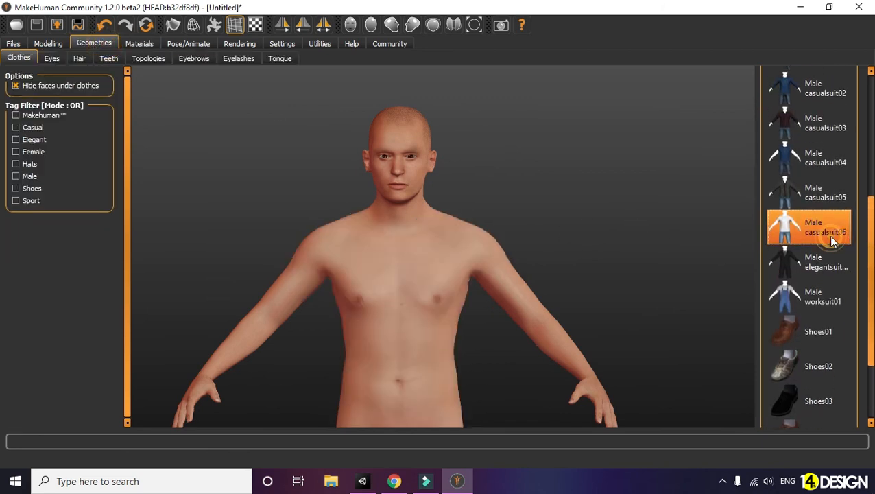
- Try the Male casualsuit04 and Male casualsuit03 outfits on the figure one at a time, removing each again
{"action": "left_click", "coordinate": [820, 162]}
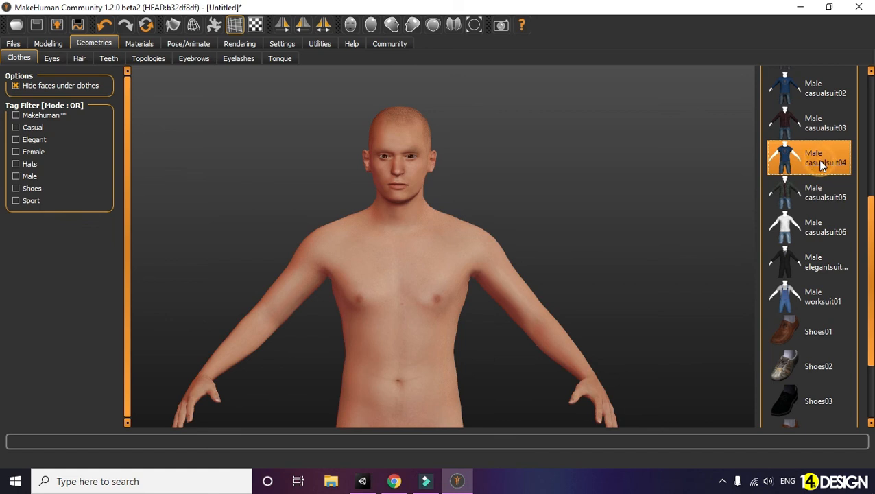
{"action": "mouse_move", "coordinate": [619, 229]}
{"action": "left_mouse_down"}
{"action": "mouse_move", "coordinate": [352, 250]}
{"action": "mouse_move", "coordinate": [559, 253]}
{"action": "mouse_move", "coordinate": [635, 231]}
{"action": "left_mouse_up"}
{"action": "scroll", "coordinate": [521, 264], "scroll_direction": "down", "scroll_amount": 1}
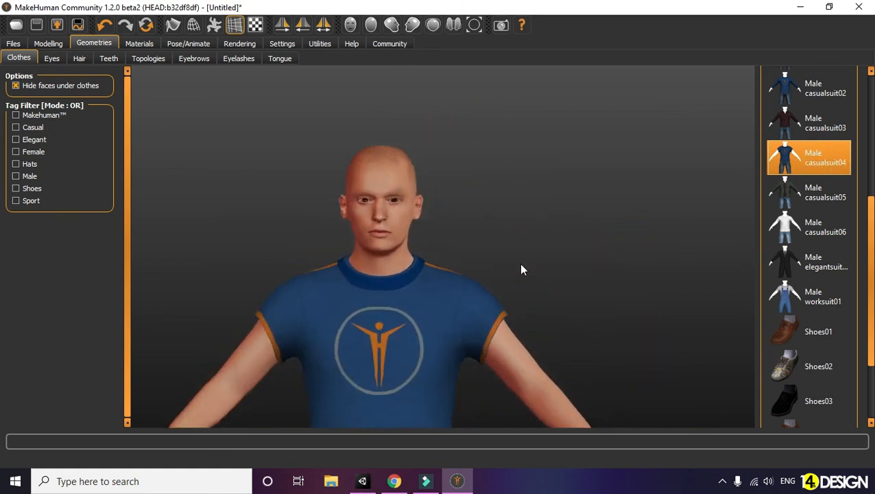
{"action": "scroll", "coordinate": [521, 264], "scroll_direction": "up", "scroll_amount": 3}
{"action": "scroll", "coordinate": [519, 263], "scroll_direction": "down", "scroll_amount": 2}
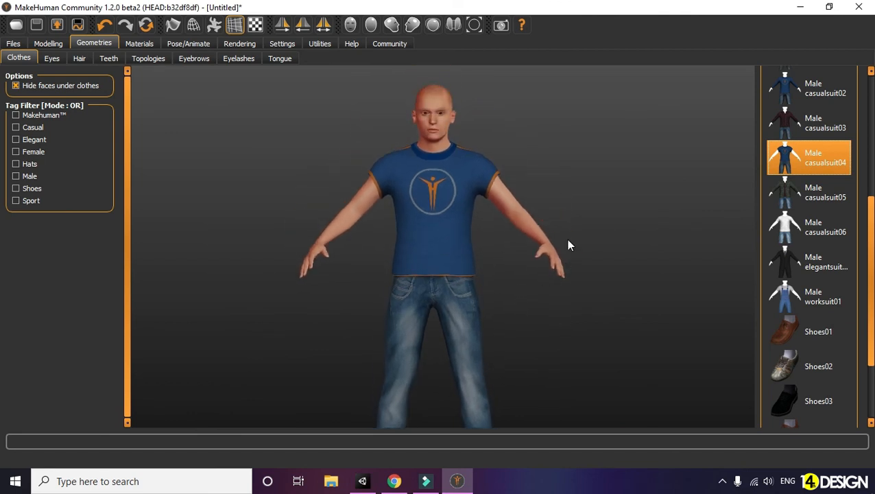
{"action": "left_click", "coordinate": [830, 168]}
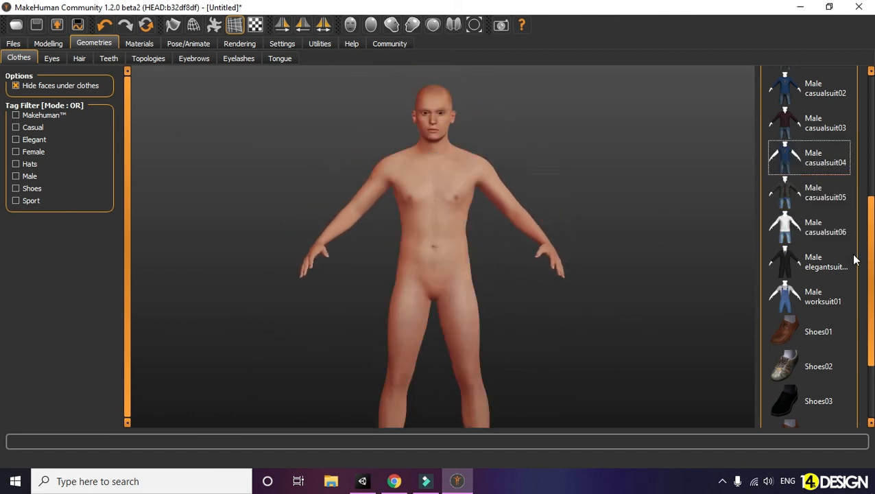
{"action": "left_click", "coordinate": [824, 134]}
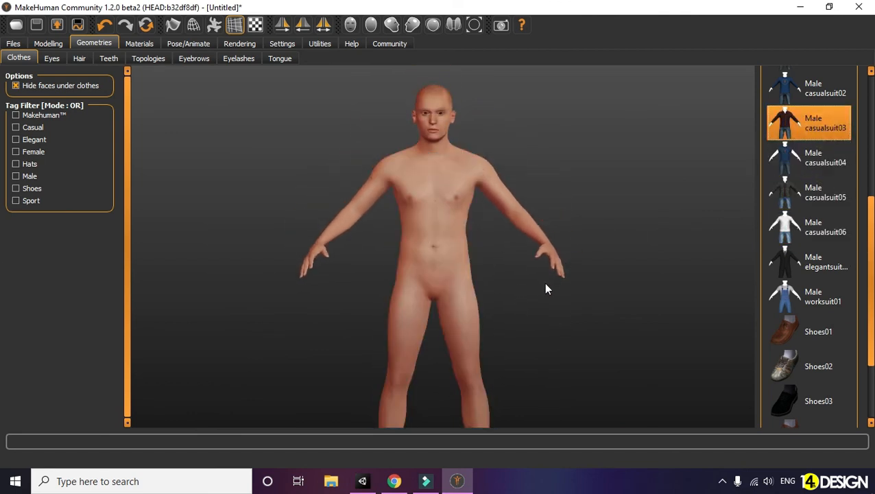
{"action": "left_click", "coordinate": [810, 123]}
- Dress the figure in the Male casualsuit01 outfit
{"action": "scroll", "coordinate": [823, 205], "scroll_direction": "up", "scroll_amount": 2}
{"action": "scroll", "coordinate": [837, 194], "scroll_direction": "up", "scroll_amount": 1}
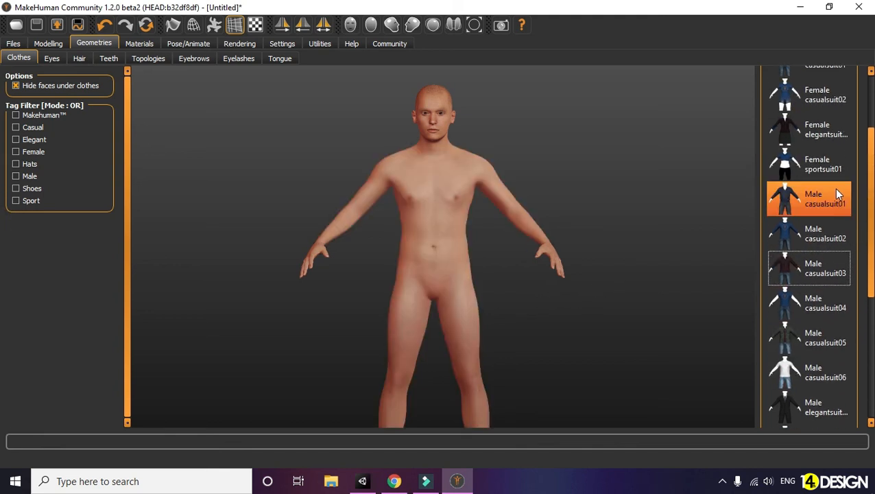
{"action": "scroll", "coordinate": [834, 233], "scroll_direction": "up", "scroll_amount": 2}
{"action": "left_click", "coordinate": [832, 247]}
{"action": "left_click", "coordinate": [822, 268]}
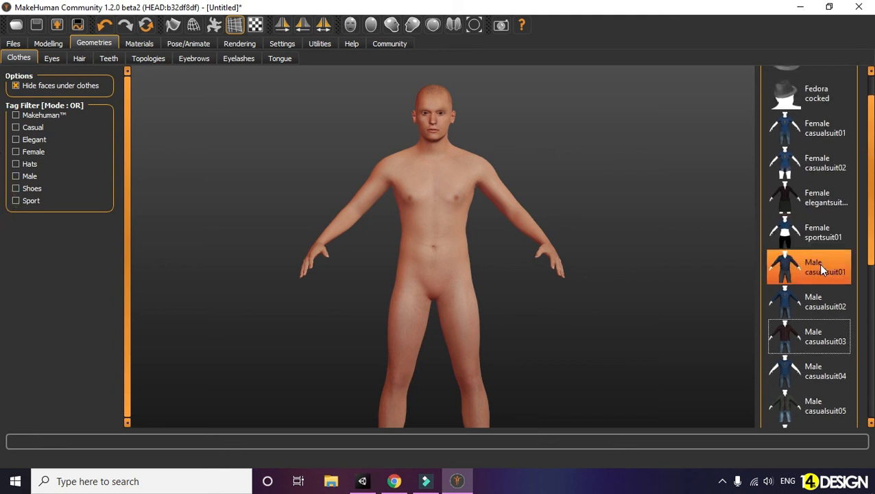
{"action": "mouse_move", "coordinate": [594, 284]}
{"action": "left_mouse_down"}
{"action": "mouse_move", "coordinate": [408, 287]}
{"action": "mouse_move", "coordinate": [586, 292]}
{"action": "mouse_move", "coordinate": [594, 282]}
{"action": "left_mouse_up"}
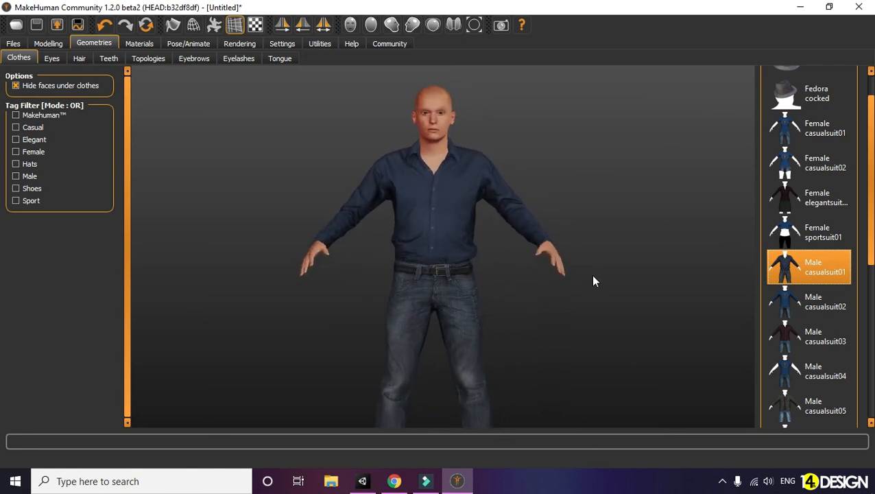
- Give the character's face the Eyebrow001 eyebrows
{"action": "left_click", "coordinate": [53, 60]}
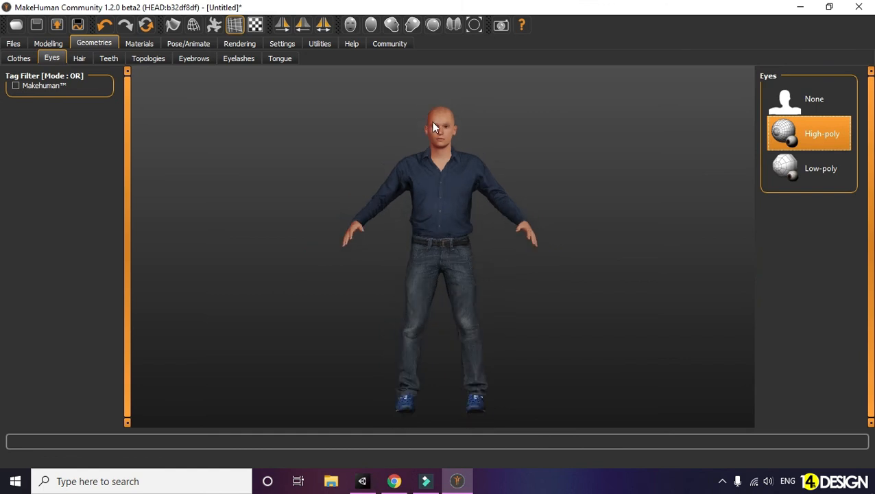
{"action": "left_click", "coordinate": [185, 61]}
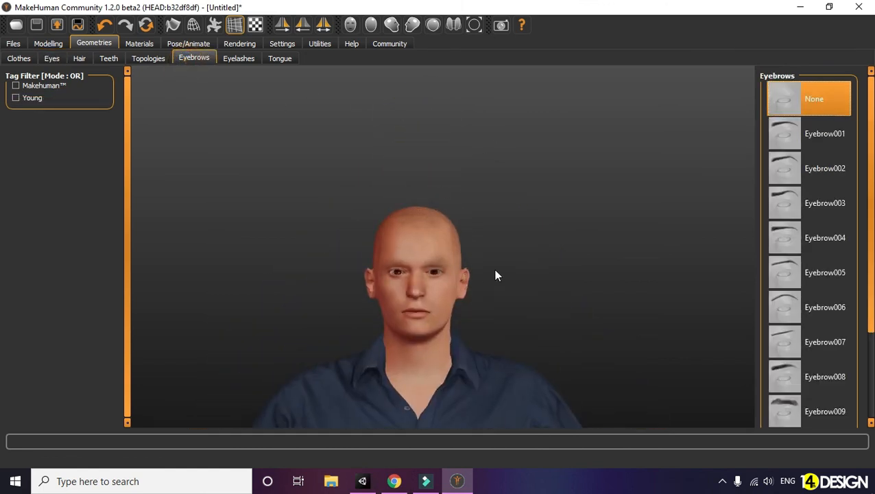
{"action": "left_click", "coordinate": [814, 164]}
{"action": "left_click", "coordinate": [823, 134]}
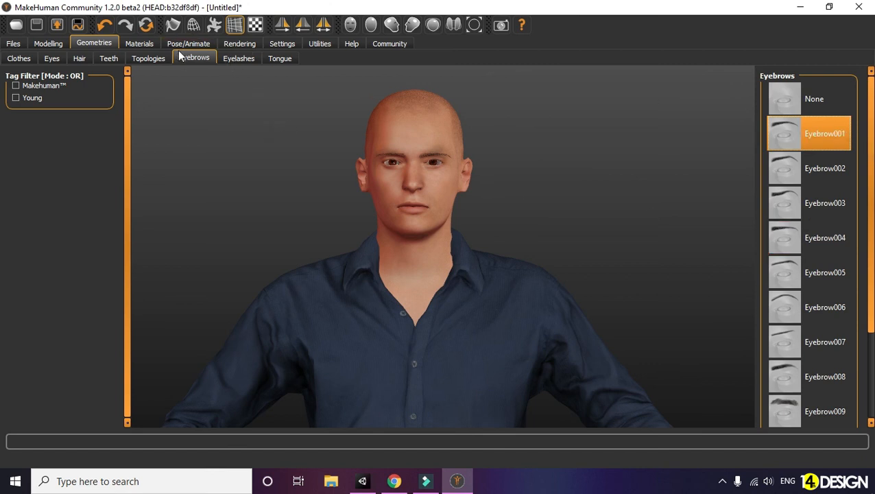
- Add the Short04 hairstyle to the character's head
{"action": "left_click", "coordinate": [79, 59]}
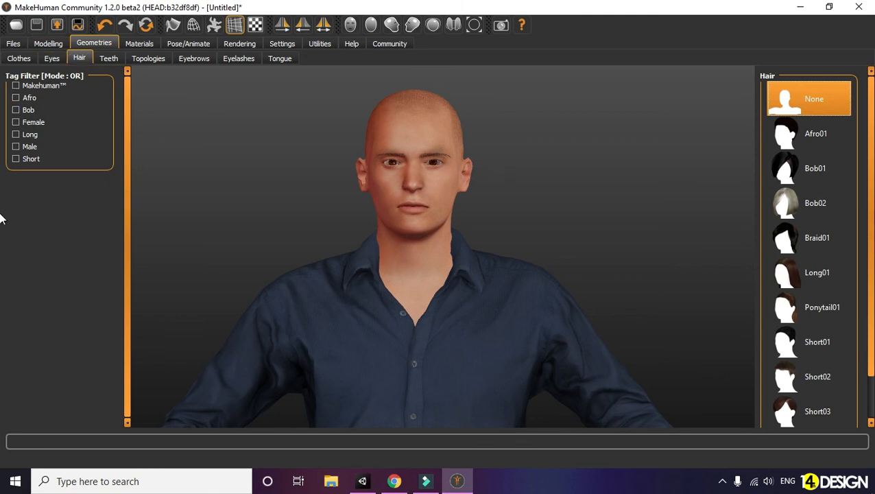
{"action": "scroll", "coordinate": [868, 326], "scroll_direction": "down", "scroll_amount": 2}
{"action": "left_click", "coordinate": [804, 395]}
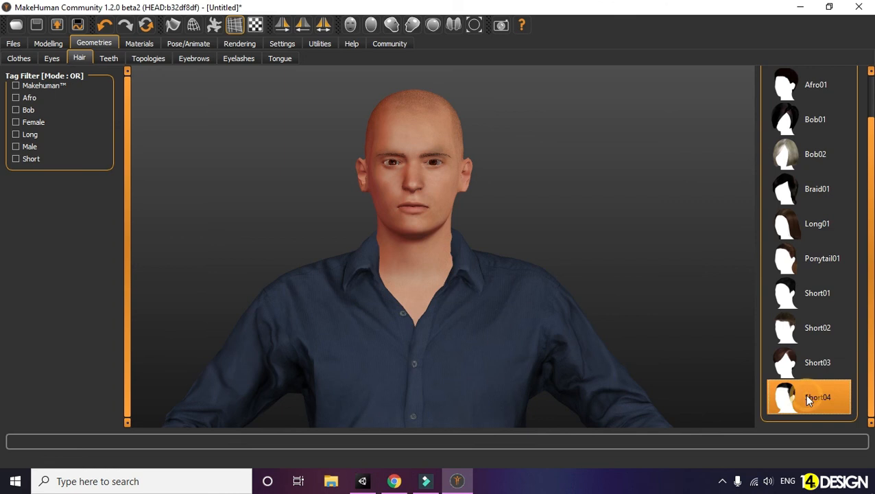
{"action": "mouse_move", "coordinate": [582, 239]}
{"action": "left_mouse_down"}
{"action": "mouse_move", "coordinate": [533, 258]}
{"action": "mouse_move", "coordinate": [391, 248]}
{"action": "mouse_move", "coordinate": [598, 249]}
{"action": "mouse_move", "coordinate": [577, 247]}
{"action": "left_mouse_up"}
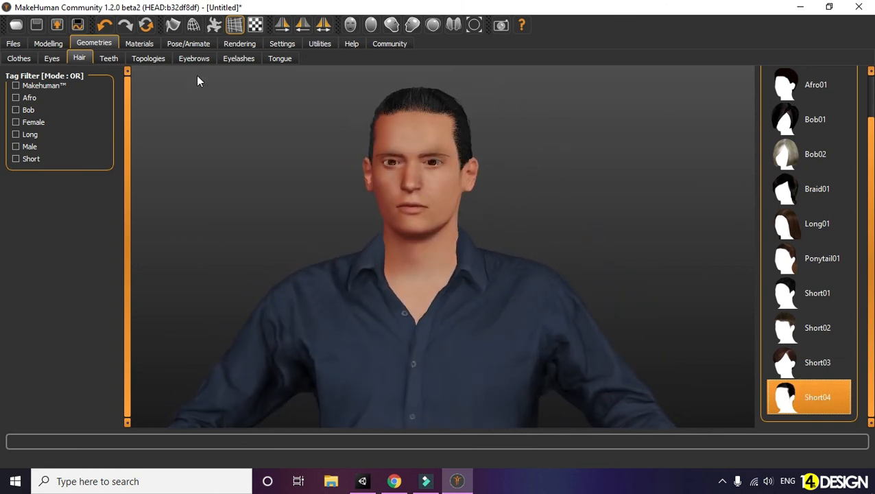
- Examine the dressed character up close and at full length in both the material and skeleton views
{"action": "left_click", "coordinate": [141, 43]}
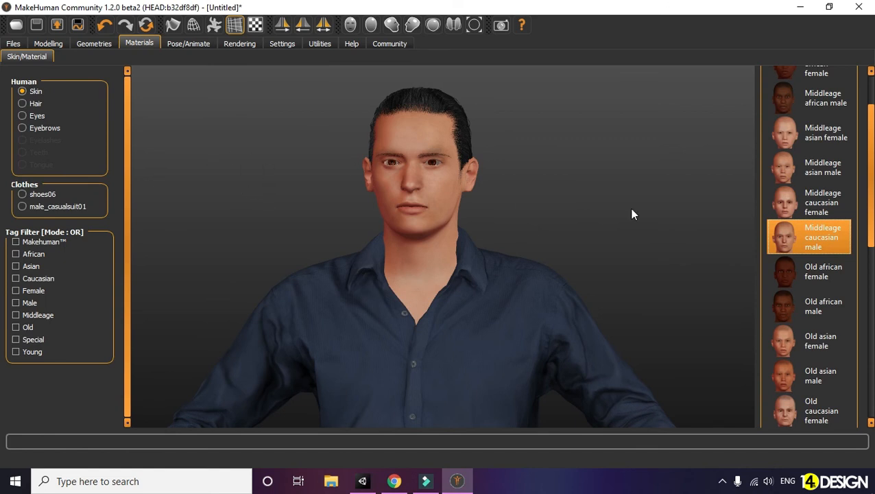
{"action": "left_click", "coordinate": [190, 46]}
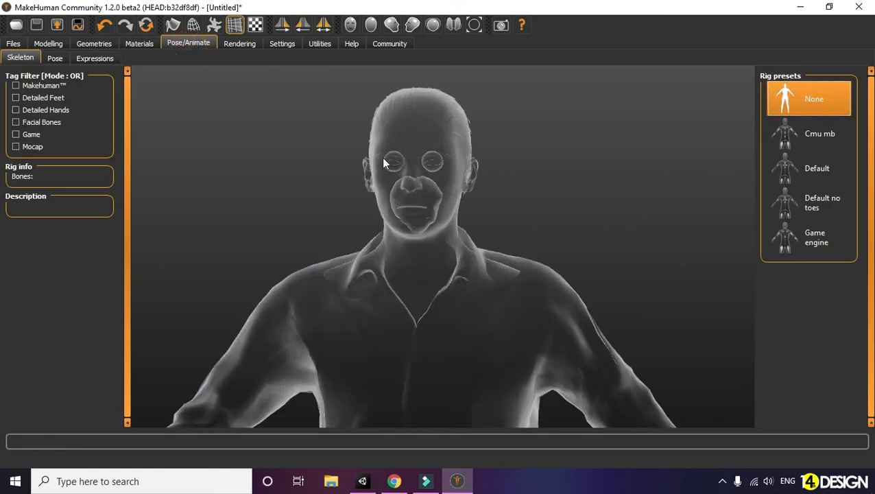
{"action": "left_click", "coordinate": [139, 43]}
{"action": "left_click", "coordinate": [175, 45]}
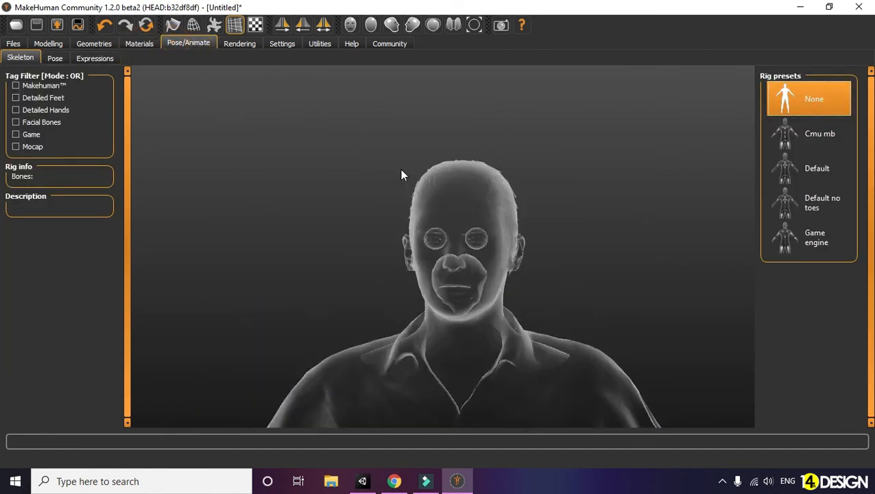
{"action": "scroll", "coordinate": [558, 211], "scroll_direction": "up", "scroll_amount": 3}
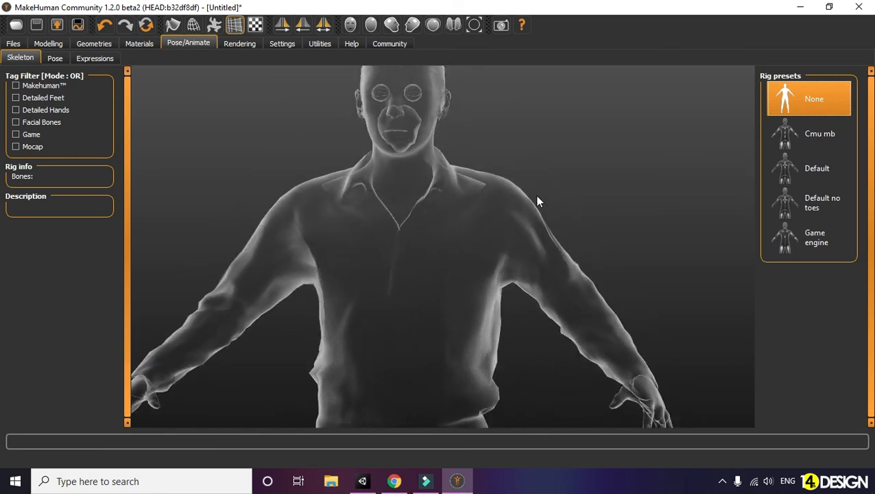
{"action": "left_click", "coordinate": [138, 44]}
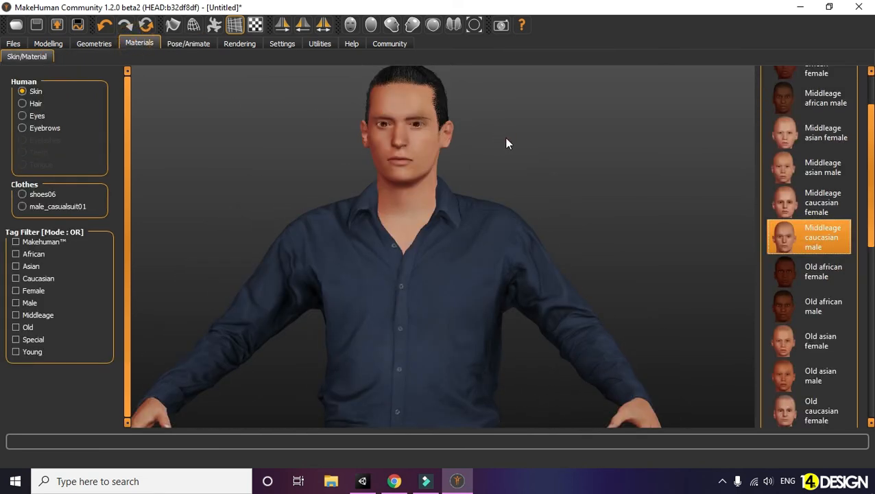
{"action": "scroll", "coordinate": [508, 141], "scroll_direction": "up", "scroll_amount": 3}
{"action": "scroll", "coordinate": [519, 164], "scroll_direction": "down", "scroll_amount": 5}
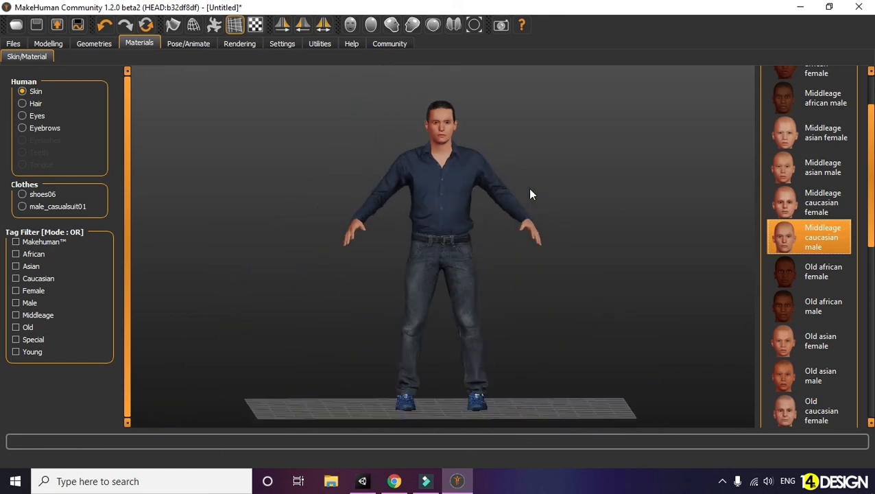
{"action": "scroll", "coordinate": [554, 213], "scroll_direction": "up", "scroll_amount": 2}
{"action": "left_click_drag", "start_coordinate": [575, 199], "coordinate": [545, 215]}
{"action": "key", "text": "ctrl+1"}
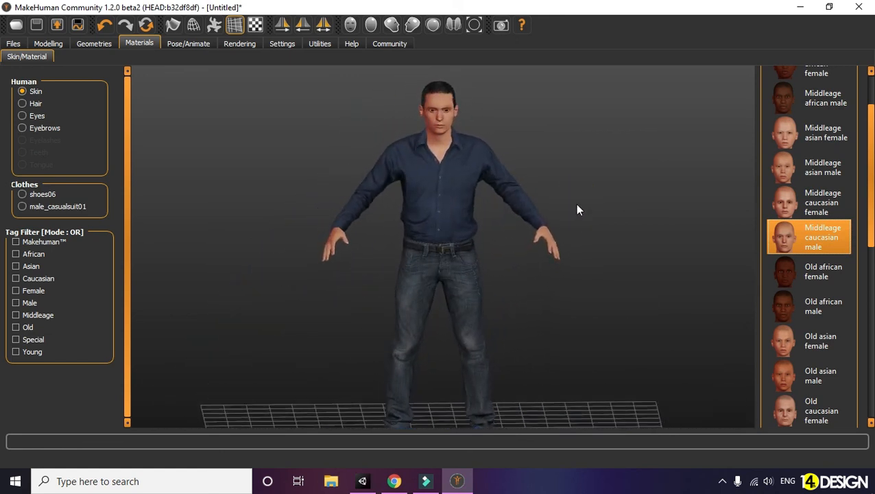
{"action": "scroll", "coordinate": [443, 149], "scroll_direction": "up", "scroll_amount": 3}
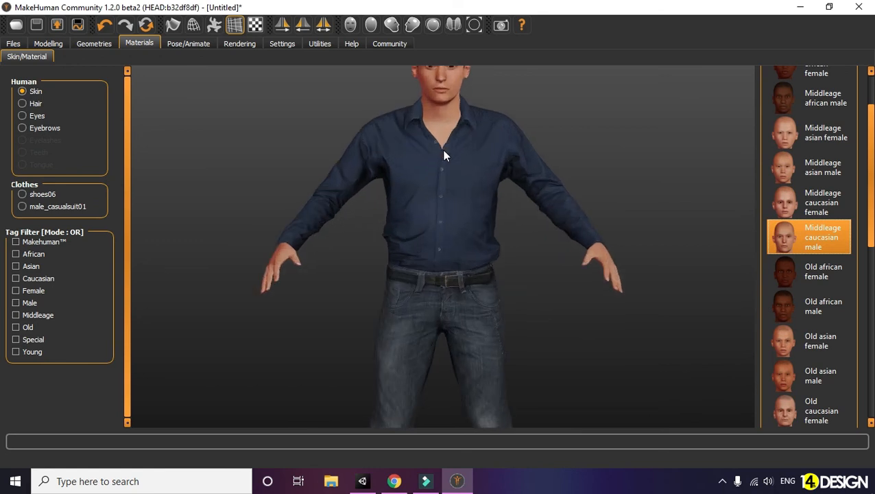
- Filter the rig presets by Game and assign the Game engine skeleton to the character
{"action": "left_click", "coordinate": [180, 43]}
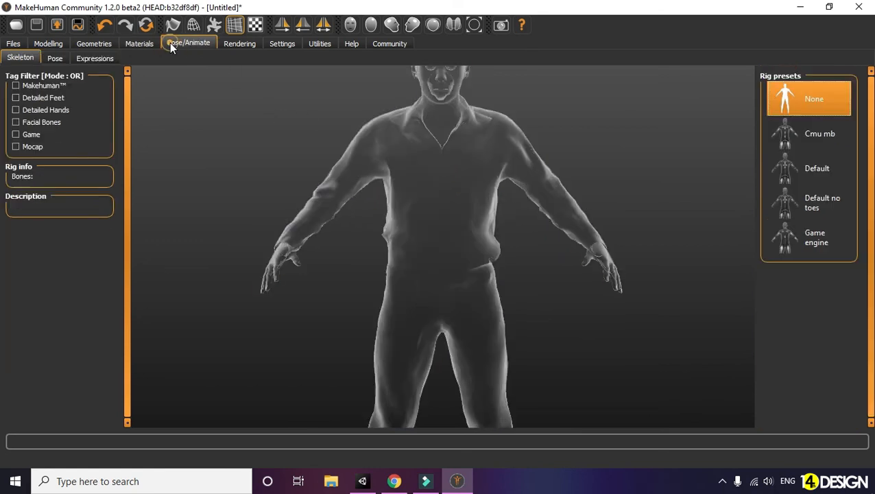
{"action": "left_click", "coordinate": [16, 135]}
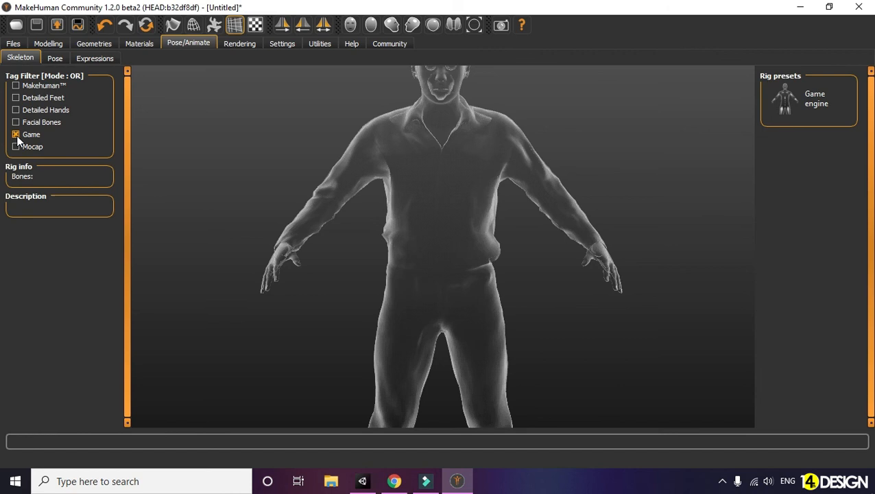
{"action": "left_click", "coordinate": [838, 109]}
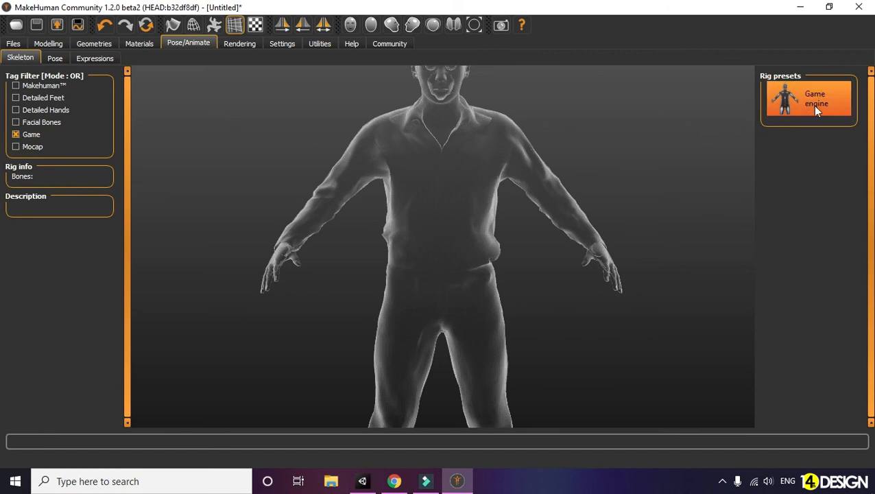
{"action": "left_click", "coordinate": [815, 111]}
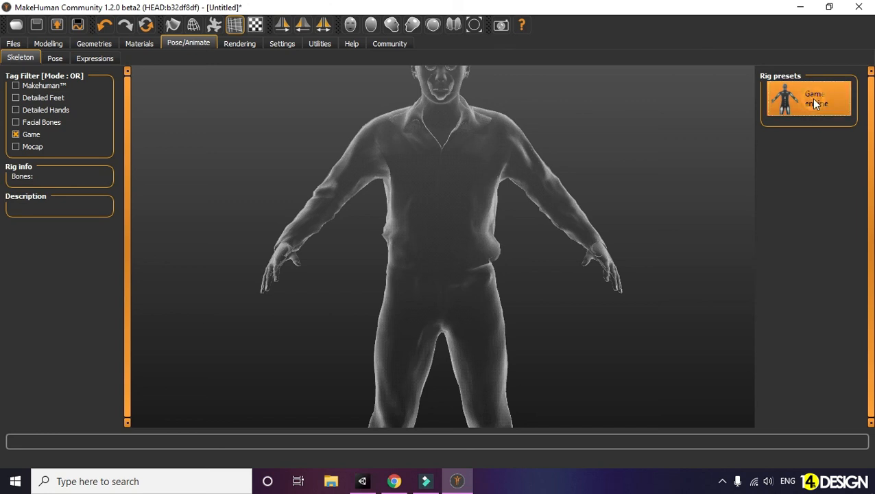
{"action": "left_click_drag", "start_coordinate": [620, 173], "coordinate": [596, 181]}
{"action": "scroll", "coordinate": [595, 178], "scroll_direction": "down", "scroll_amount": 5}
{"action": "mouse_move", "coordinate": [603, 212]}
{"action": "left_mouse_down"}
{"action": "mouse_move", "coordinate": [606, 203]}
{"action": "mouse_move", "coordinate": [515, 281]}
{"action": "mouse_move", "coordinate": [463, 205]}
{"action": "mouse_move", "coordinate": [629, 215]}
{"action": "mouse_move", "coordinate": [588, 221]}
{"action": "mouse_move", "coordinate": [595, 217]}
{"action": "left_mouse_up"}
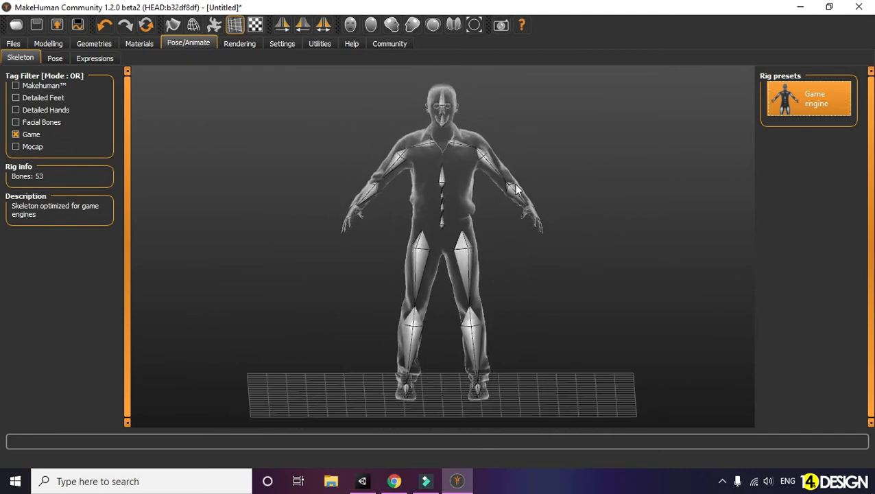
- Put the rigged character into the Tpose pose
{"action": "left_click", "coordinate": [52, 59]}
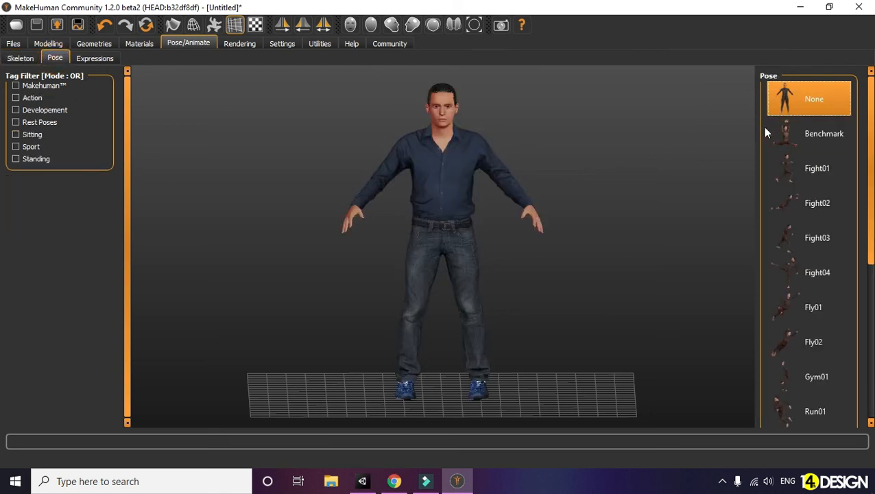
{"action": "left_click_drag", "start_coordinate": [870, 172], "coordinate": [870, 398]}
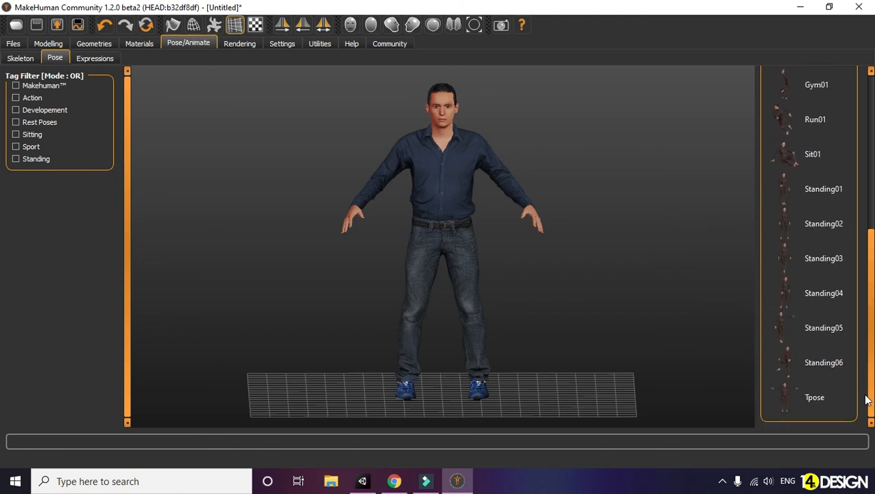
{"action": "left_click", "coordinate": [815, 399]}
{"action": "mouse_move", "coordinate": [627, 244]}
{"action": "left_mouse_down"}
{"action": "mouse_move", "coordinate": [327, 227]}
{"action": "mouse_move", "coordinate": [627, 238]}
{"action": "mouse_move", "coordinate": [615, 236]}
{"action": "left_mouse_up"}
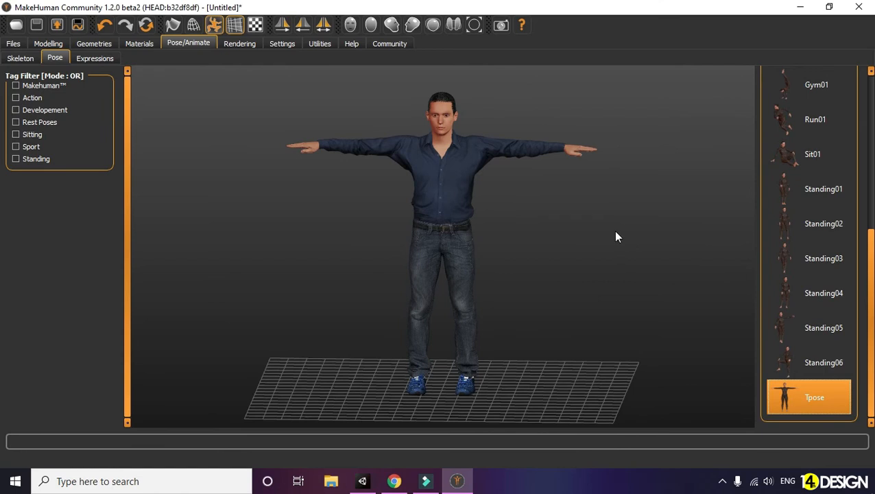
{"action": "left_click", "coordinate": [240, 44]}
{"action": "mouse_move", "coordinate": [575, 229]}
{"action": "left_mouse_down"}
{"action": "mouse_move", "coordinate": [430, 225]}
{"action": "mouse_move", "coordinate": [693, 234]}
{"action": "mouse_move", "coordinate": [416, 230]}
{"action": "mouse_move", "coordinate": [580, 236]}
{"action": "mouse_move", "coordinate": [580, 227]}
{"action": "left_mouse_up"}
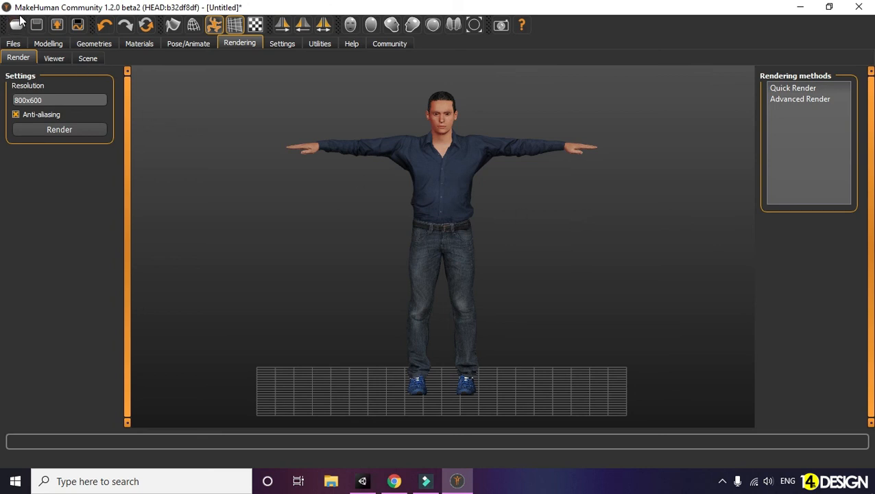
- Choose Filmbox (fbx) as the export mesh format and browse to Local Disk (F:) for the save location
{"action": "left_click", "coordinate": [13, 43]}
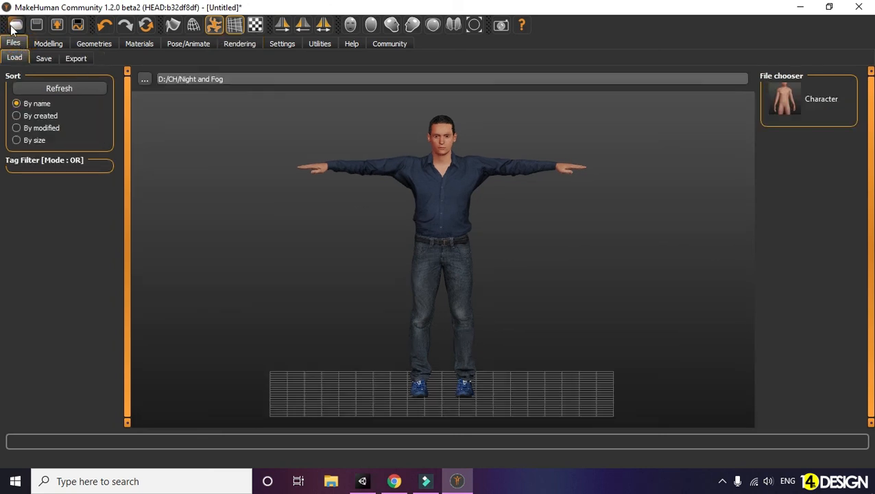
{"action": "left_click", "coordinate": [85, 58]}
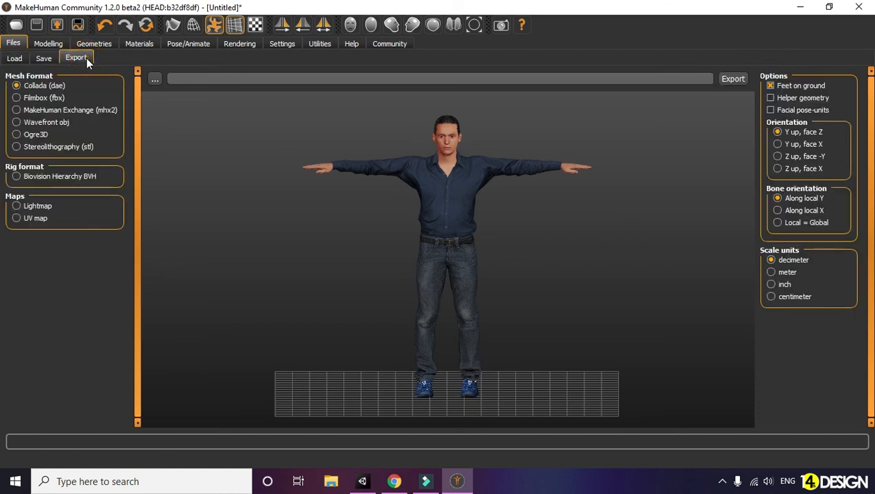
{"action": "left_click", "coordinate": [17, 98]}
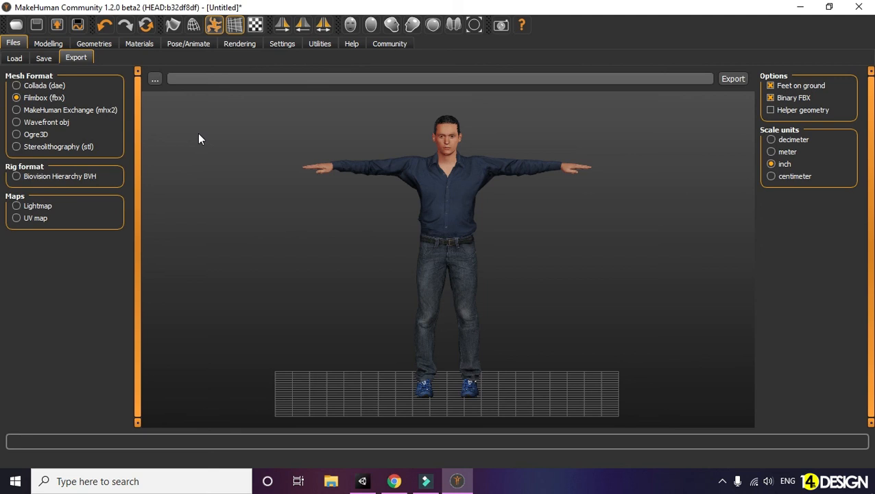
{"action": "left_click", "coordinate": [156, 80]}
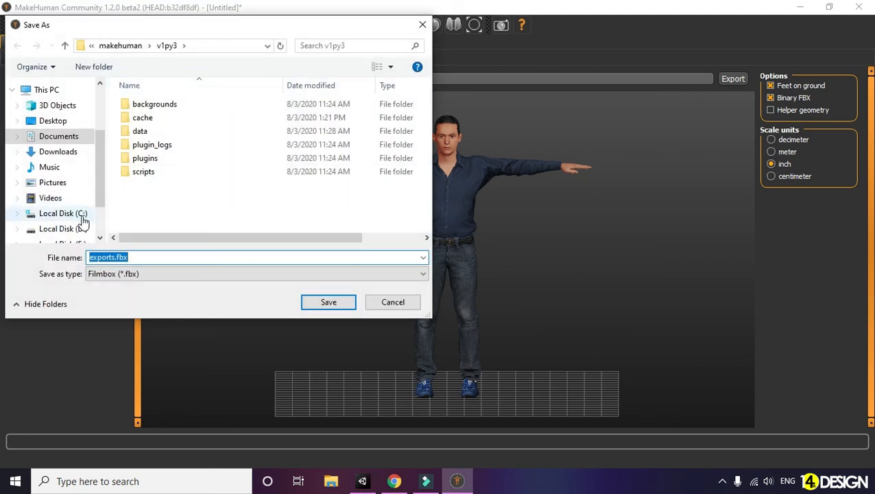
{"action": "scroll", "coordinate": [83, 222], "scroll_direction": "down", "scroll_amount": 1}
{"action": "left_click", "coordinate": [76, 208]}
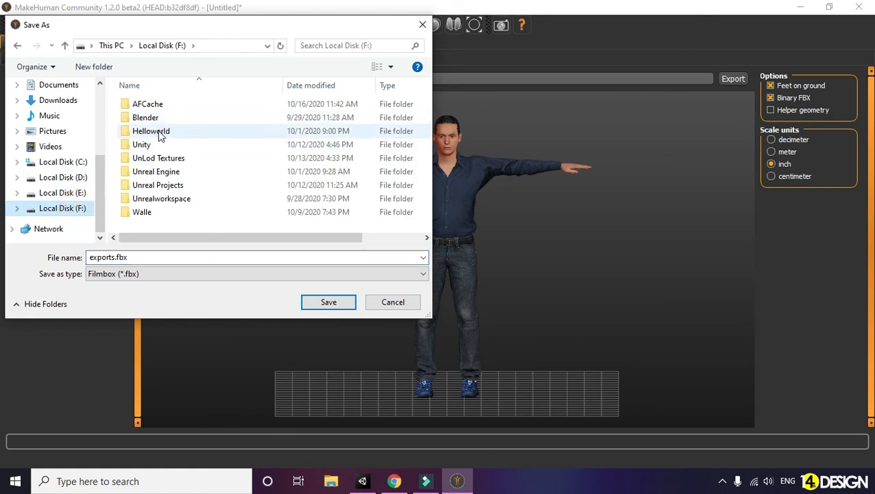
{"action": "double_click", "coordinate": [158, 134]}
{"action": "double_click", "coordinate": [158, 104]}
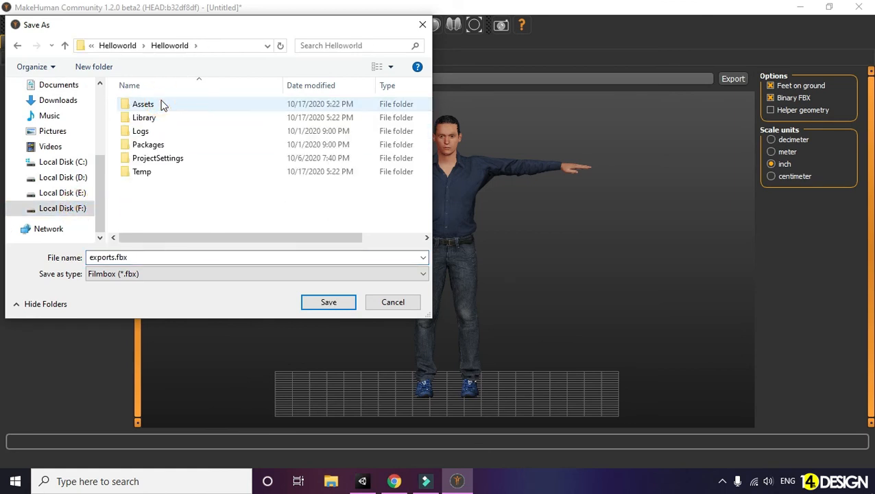
{"action": "left_click", "coordinate": [115, 46]}
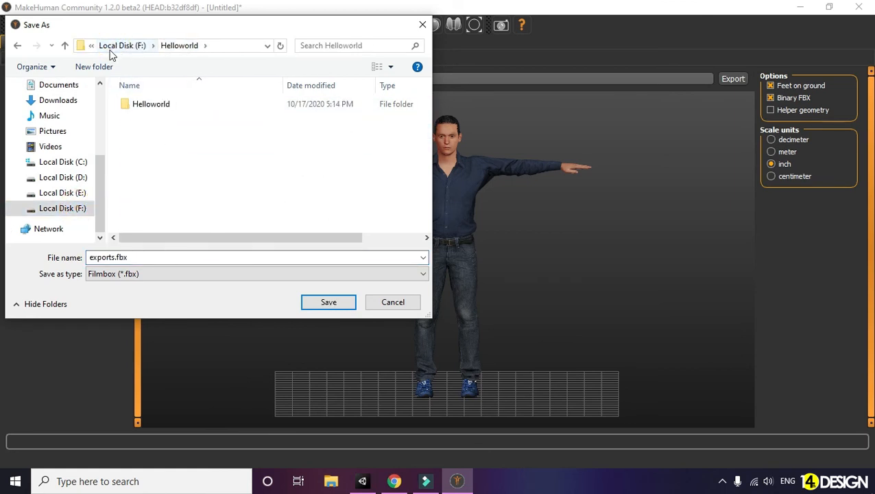
{"action": "left_click", "coordinate": [125, 45]}
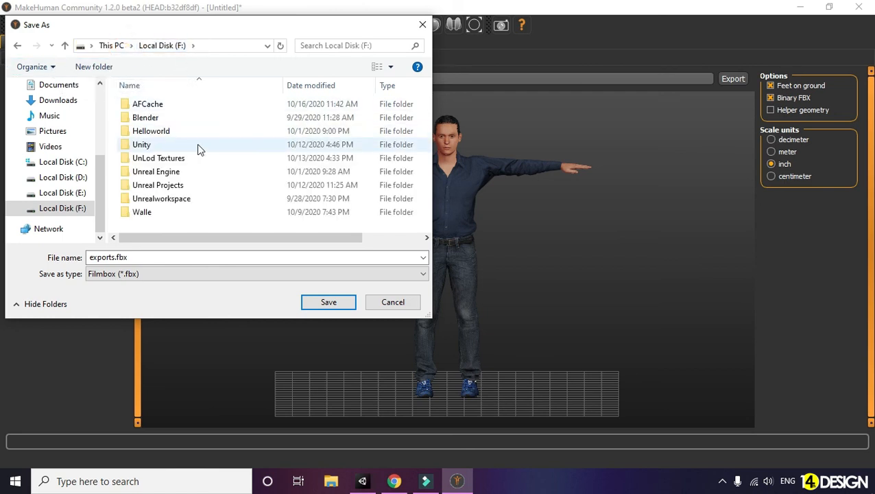
- Create a folder named Adam on Local Disk (F:) and open it as the export destination
{"action": "left_click", "coordinate": [101, 71]}
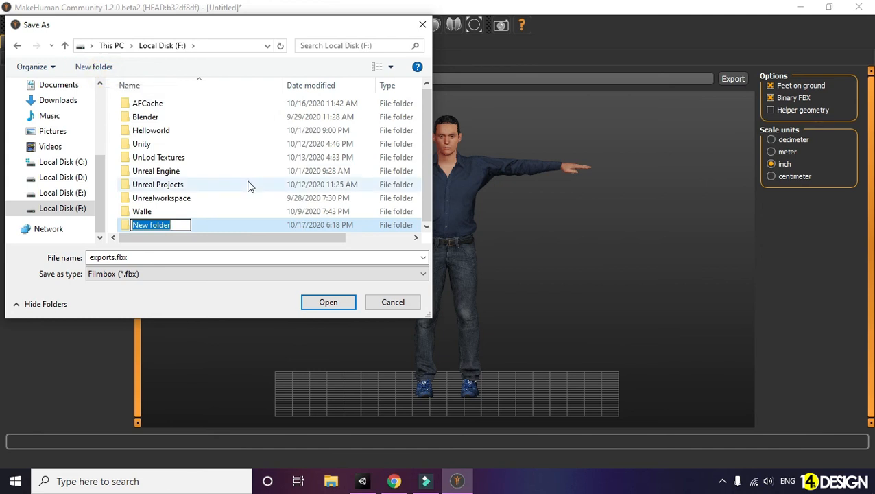
{"action": "type", "text": "Adam"}
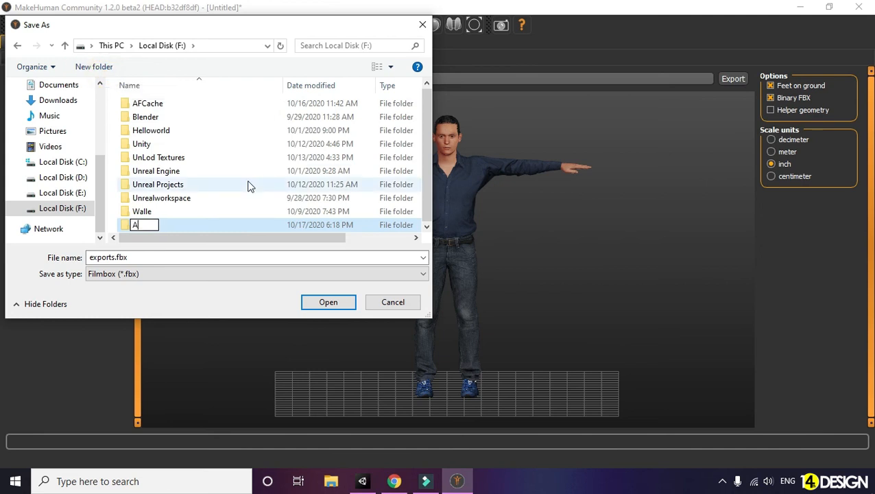
{"action": "key", "text": "Return"}
{"action": "key", "text": "Return"}
- Name the export file Adam and export the character as an FBX into the Adam folder
{"action": "key", "text": "Tab"}
{"action": "key", "text": "Tab"}
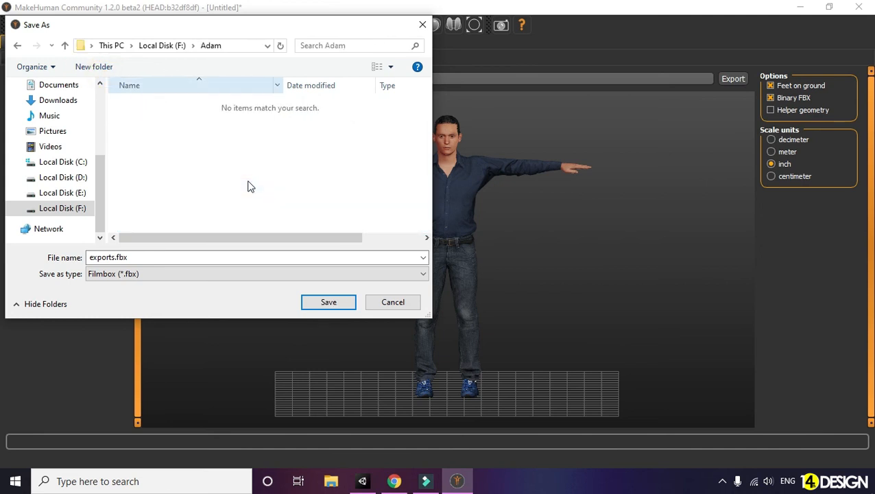
{"action": "type", "text": "Adam"}
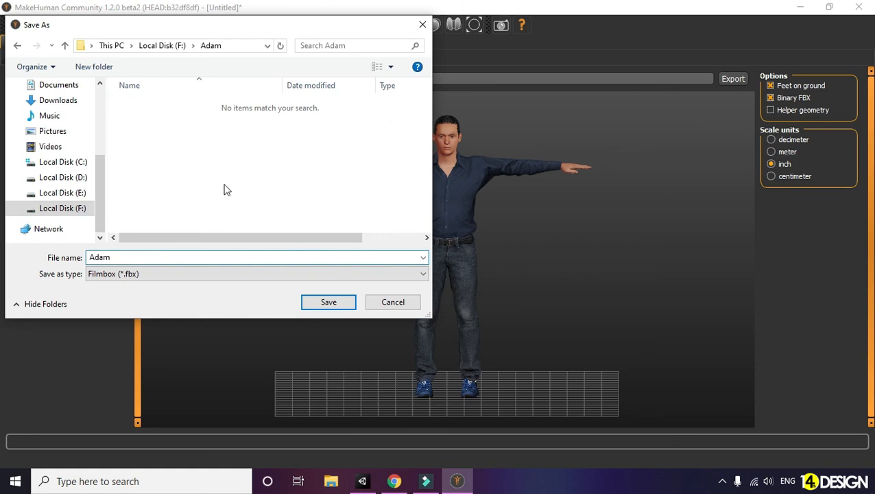
{"action": "left_click", "coordinate": [316, 306]}
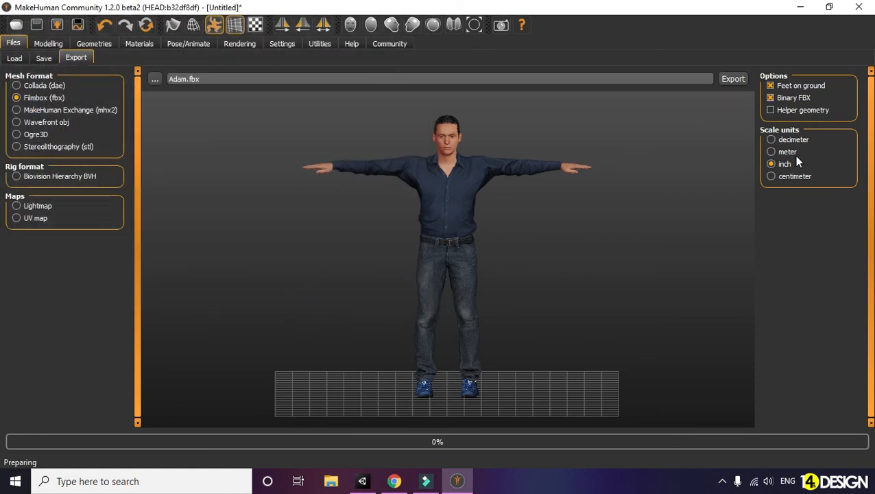
{"action": "left_click", "coordinate": [725, 81]}
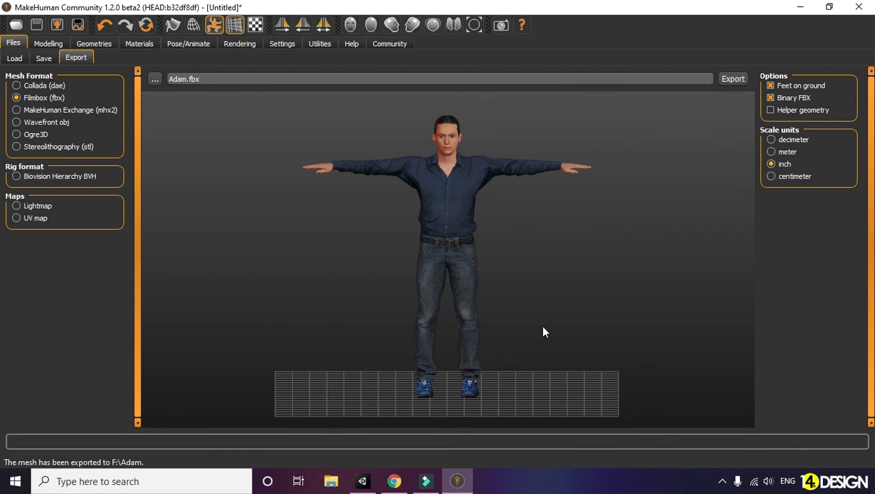
- Switch to File Explorer and check the exported Adam.fbx and the textures folder inside F:\Adam
{"action": "left_click", "coordinate": [331, 481]}
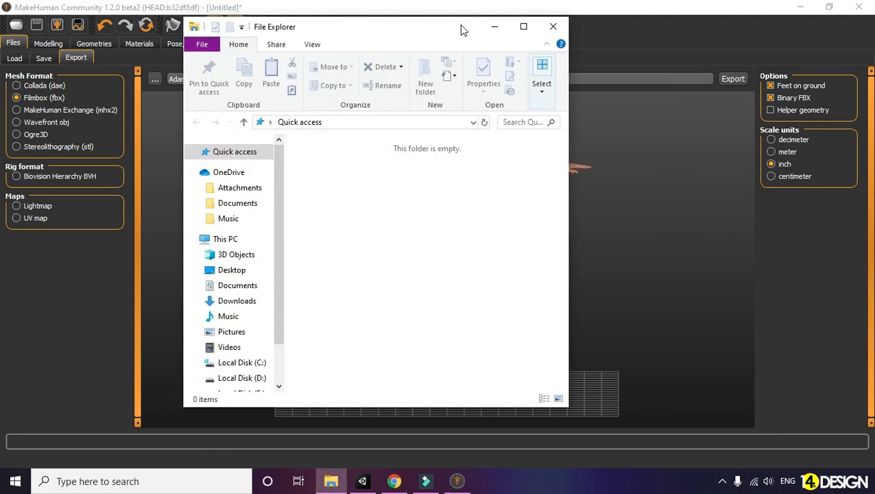
{"action": "left_click", "coordinate": [523, 27]}
{"action": "left_click", "coordinate": [69, 387]}
{"action": "double_click", "coordinate": [137, 139]}
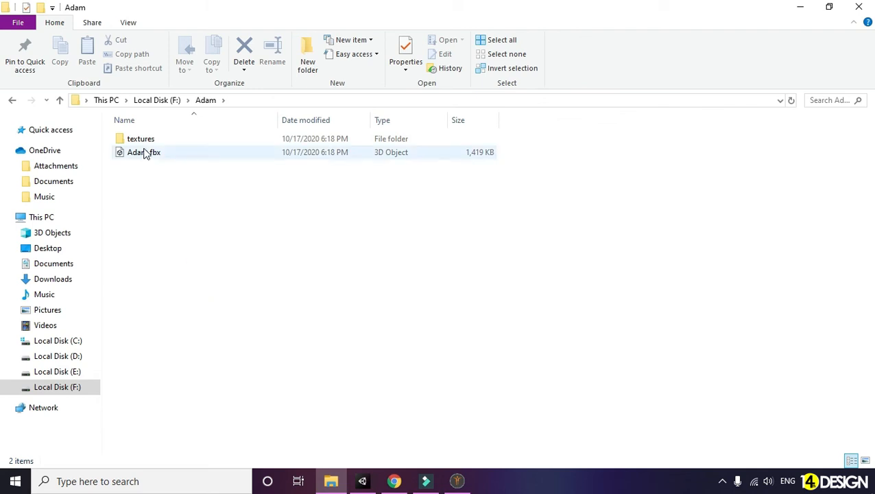
{"action": "left_click", "coordinate": [145, 153]}
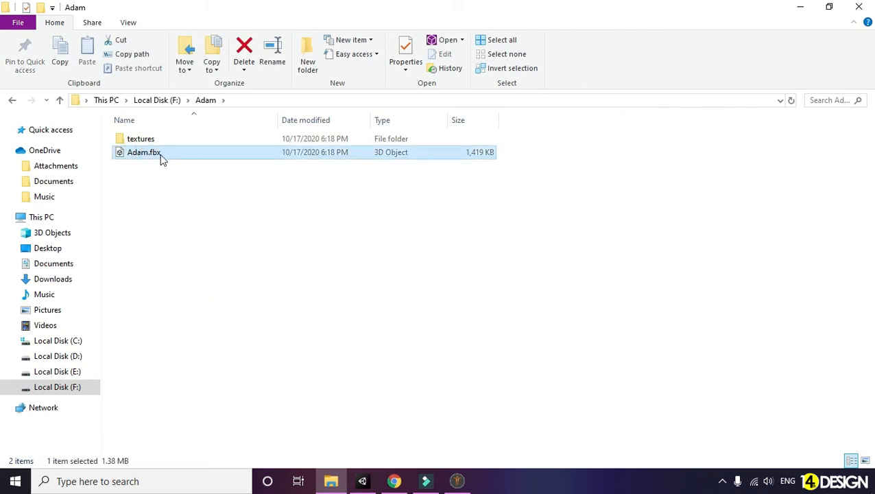
{"action": "double_click", "coordinate": [146, 140]}
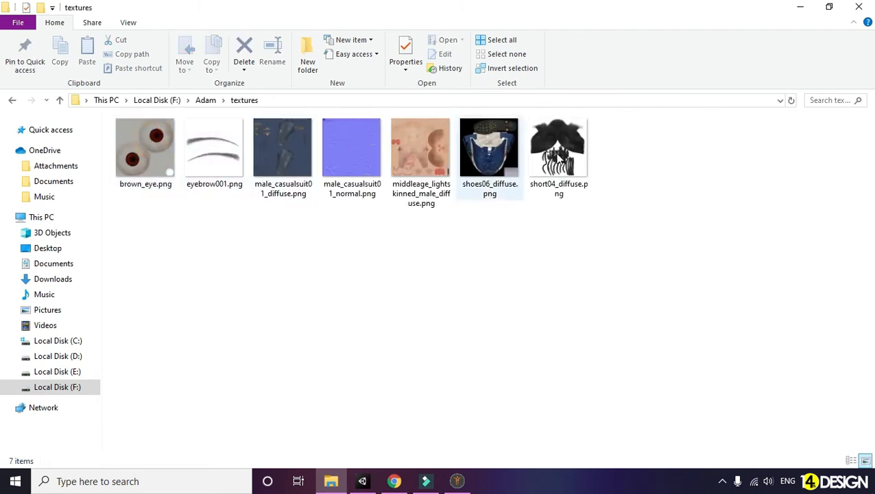
{"action": "left_click", "coordinate": [210, 100]}
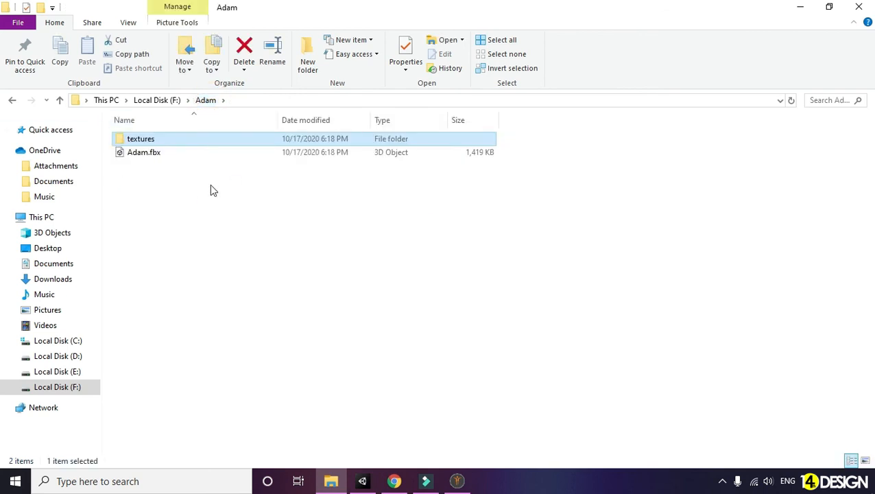
- Switch to the Unity project, create a folder named Character in Assets, and open it
{"action": "left_click", "coordinate": [362, 481]}
{"action": "right_click_drag", "start_coordinate": [353, 153], "coordinate": [253, 162]}
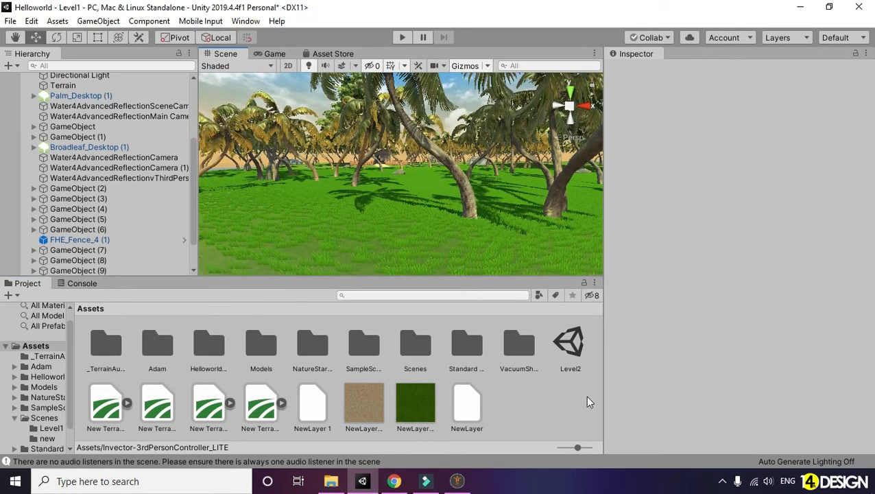
{"action": "right_click", "coordinate": [543, 405]}
{"action": "mouse_move", "coordinate": [583, 81]}
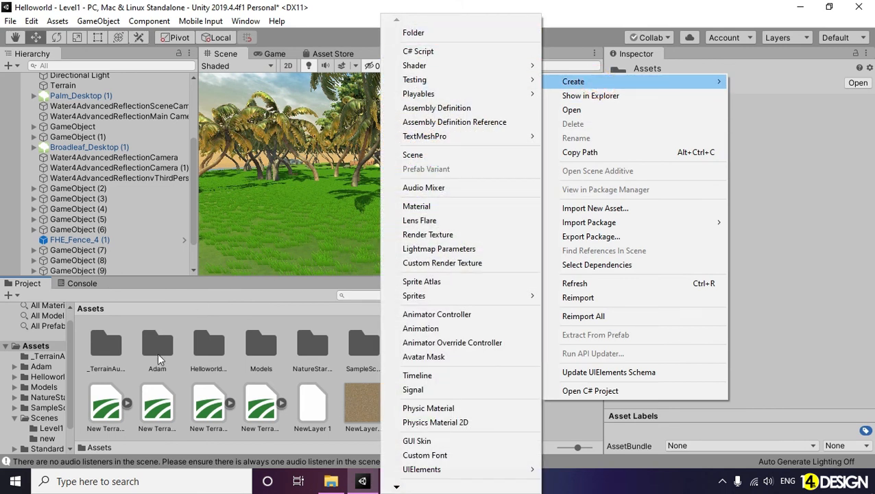
{"action": "left_click", "coordinate": [436, 33]}
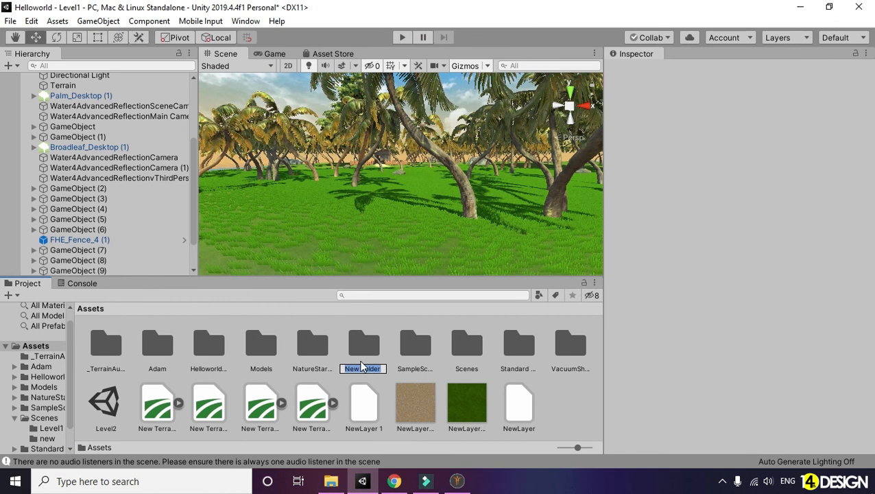
{"action": "type", "text": "Car"}
{"action": "key", "text": "Return"}
{"action": "key", "text": "Return"}
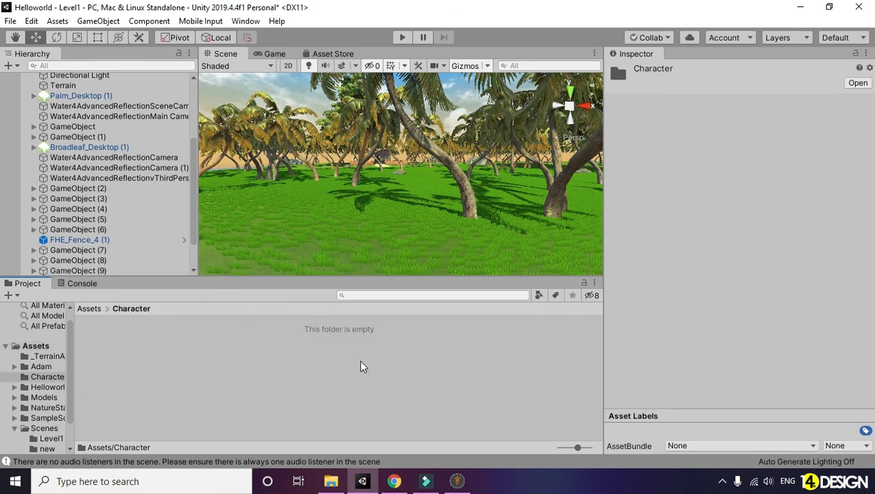
- Import the textures folder from F:\Adam in File Explorer into Unity's Assets/Character folder
{"action": "mouse_move", "coordinate": [330, 481]}
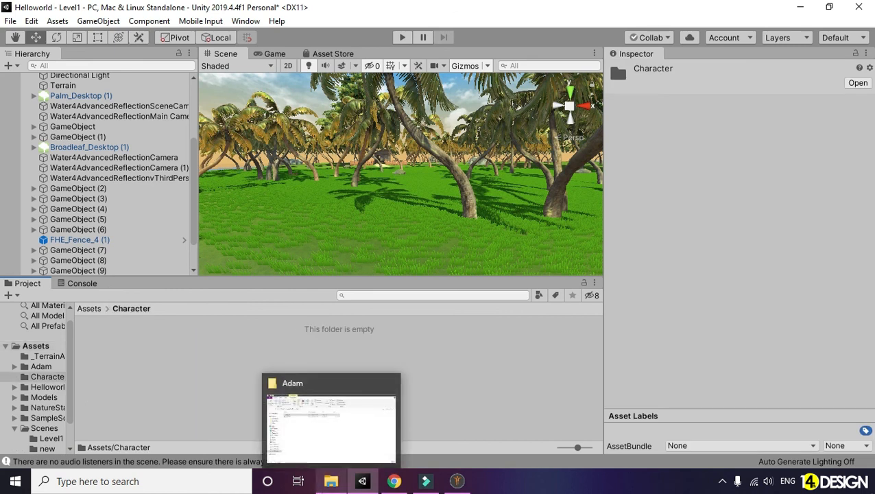
{"action": "left_click", "coordinate": [330, 421]}
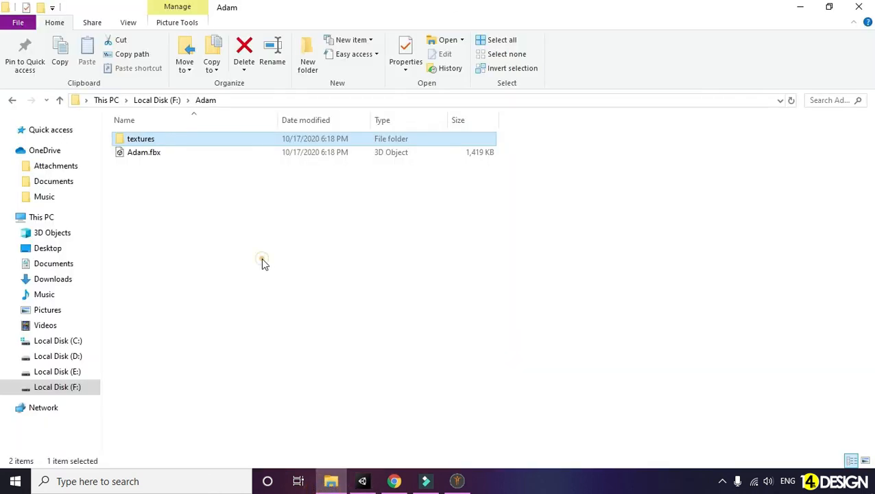
{"action": "left_click", "coordinate": [263, 260]}
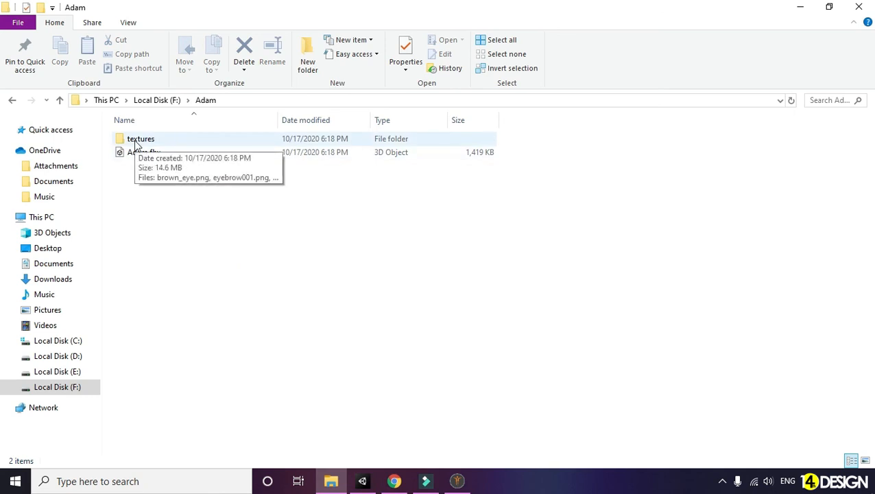
{"action": "left_click", "coordinate": [137, 140]}
{"action": "left_click_drag", "start_coordinate": [140, 140], "coordinate": [359, 388]}
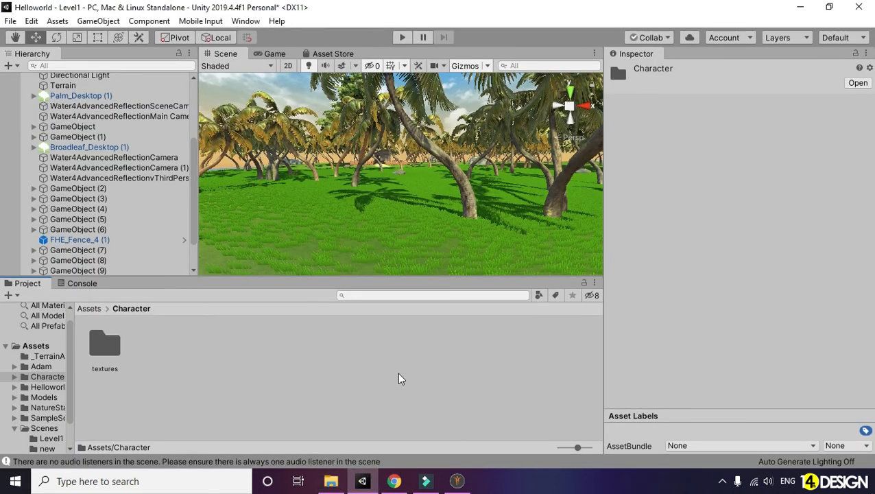
- Import Adam.fbx from F:\Adam in File Explorer into Unity's Assets/Character folder
{"action": "key", "text": "alt+Tab"}
{"action": "left_click", "coordinate": [209, 199]}
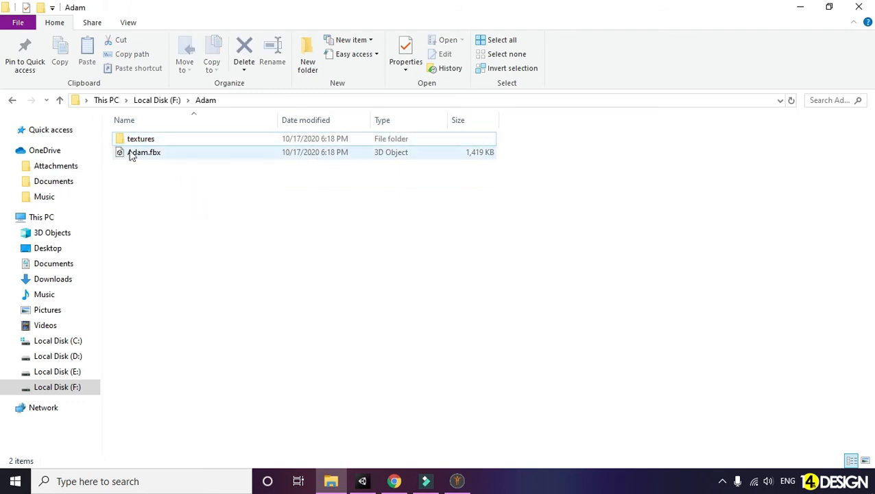
{"action": "left_click_drag", "start_coordinate": [133, 154], "coordinate": [343, 405]}
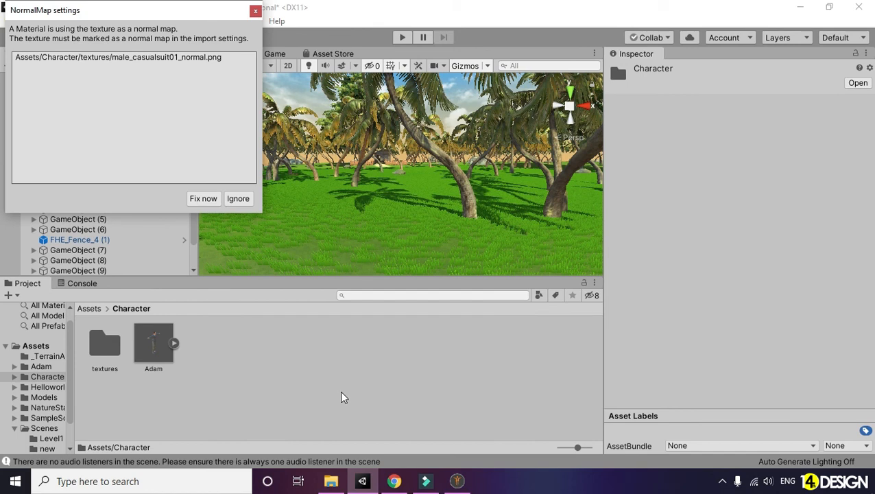
- Apply the suggested normal map import fix to male_casualsuit01_normal.png
{"action": "left_click_drag", "start_coordinate": [110, 12], "coordinate": [327, 86]}
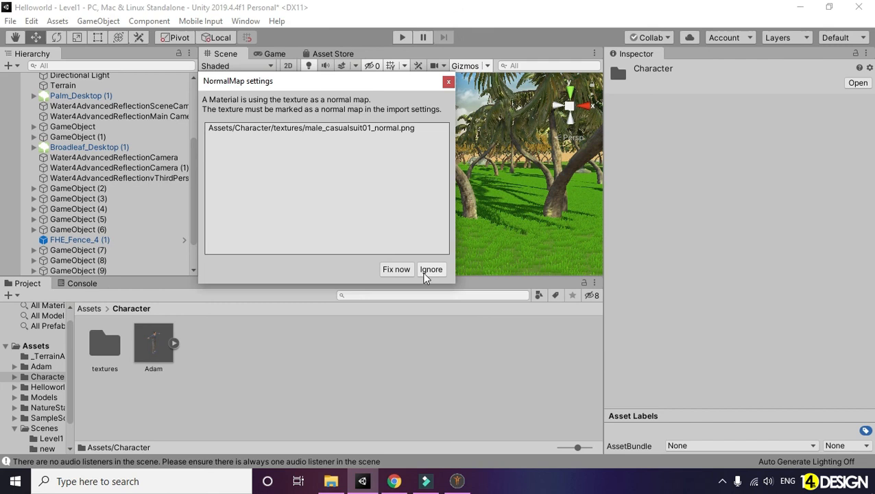
{"action": "left_click_drag", "start_coordinate": [299, 84], "coordinate": [297, 89]}
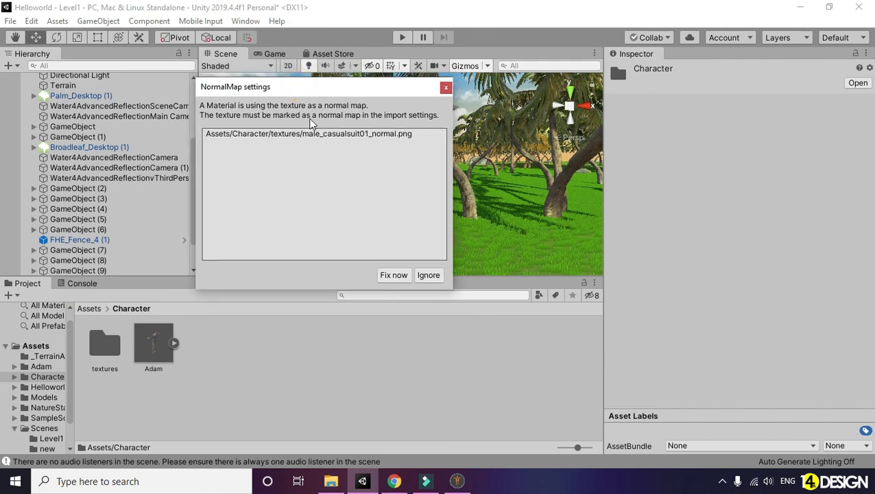
{"action": "left_click", "coordinate": [394, 275]}
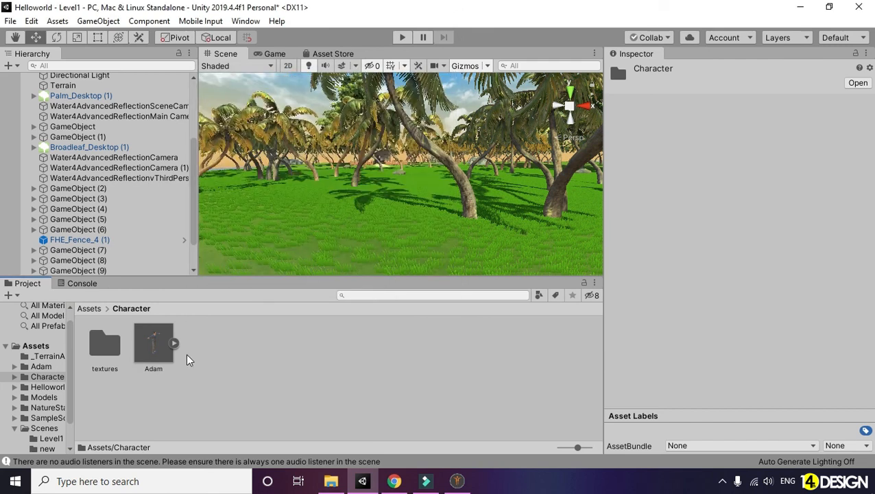
- Examine the imported Adam model in an enlarged inspector preview, turning it to view it from different sides
{"action": "left_click", "coordinate": [153, 343]}
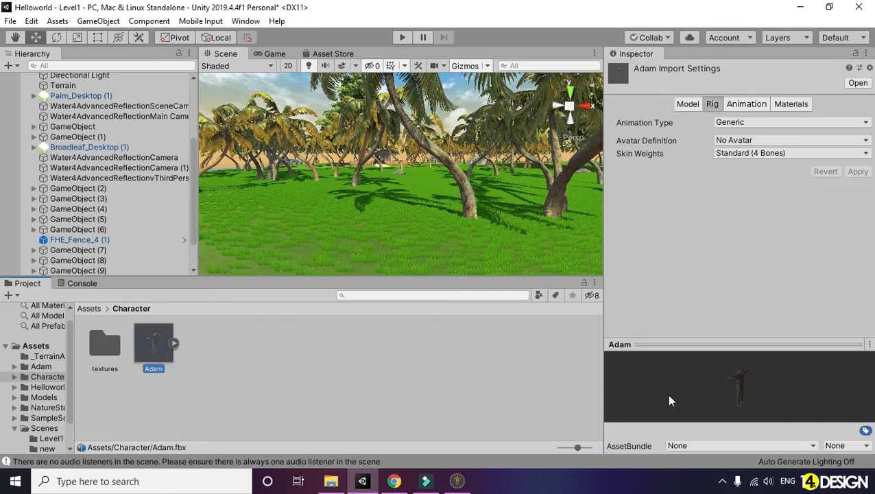
{"action": "left_click", "coordinate": [719, 346]}
{"action": "left_click", "coordinate": [681, 447]}
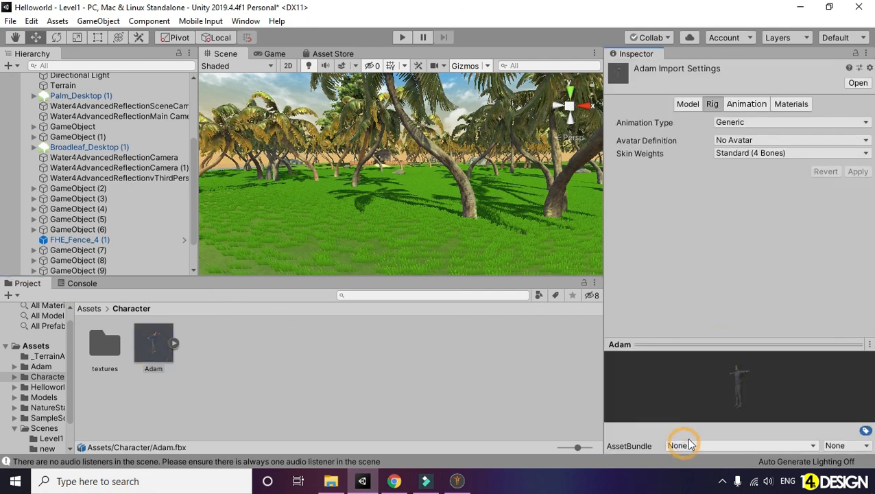
{"action": "left_click_drag", "start_coordinate": [723, 341], "coordinate": [720, 158]}
{"action": "left_click_drag", "start_coordinate": [754, 289], "coordinate": [838, 300]}
{"action": "left_click_drag", "start_coordinate": [749, 157], "coordinate": [746, 255]}
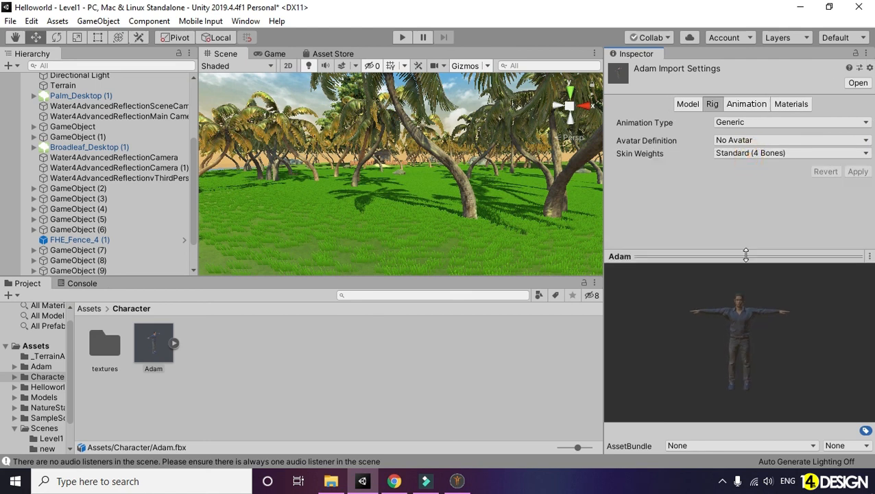
{"action": "left_click", "coordinate": [371, 371]}
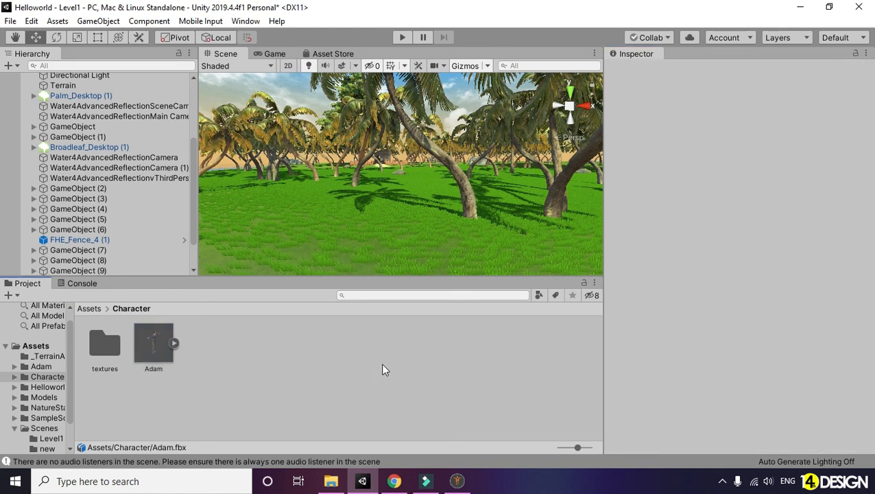
- Set Adam.fbx's rig to the Humanoid animation type with the avatar created from this model, apply it, and check the preview
{"action": "left_click", "coordinate": [146, 349]}
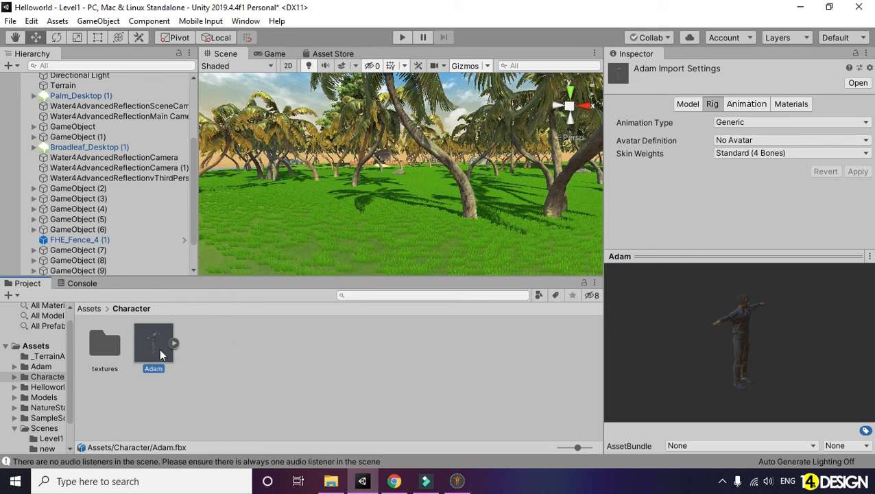
{"action": "left_click", "coordinate": [686, 105]}
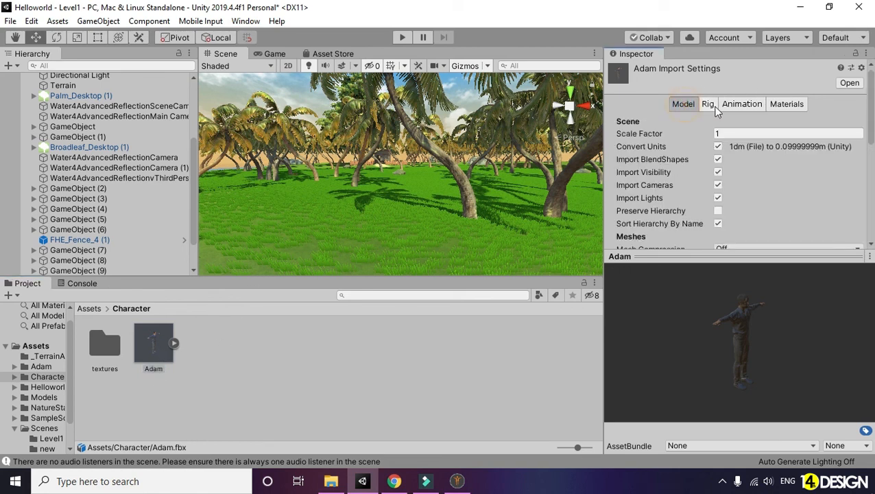
{"action": "left_click", "coordinate": [712, 105]}
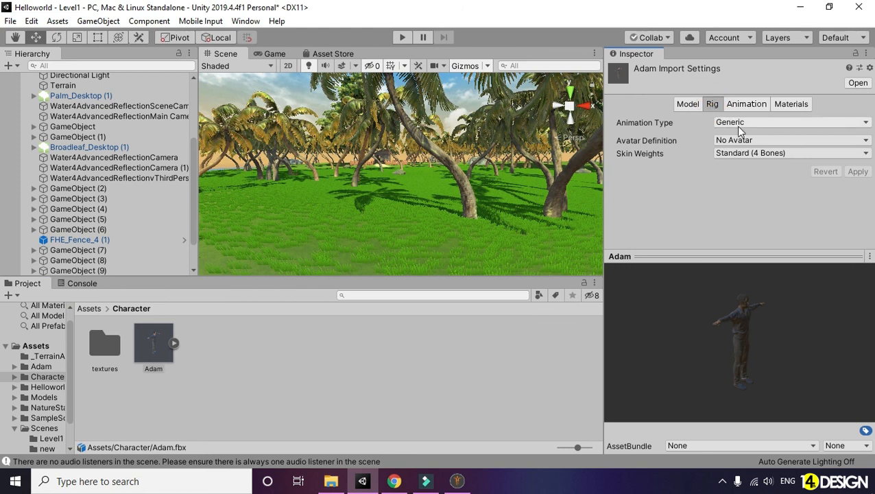
{"action": "left_click", "coordinate": [739, 123]}
{"action": "left_click", "coordinate": [749, 179]}
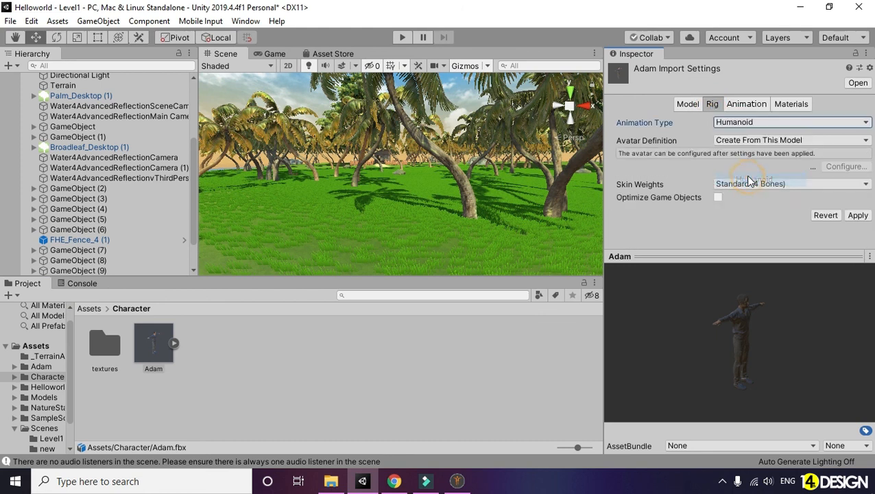
{"action": "left_click", "coordinate": [761, 140]}
{"action": "left_click", "coordinate": [763, 140]}
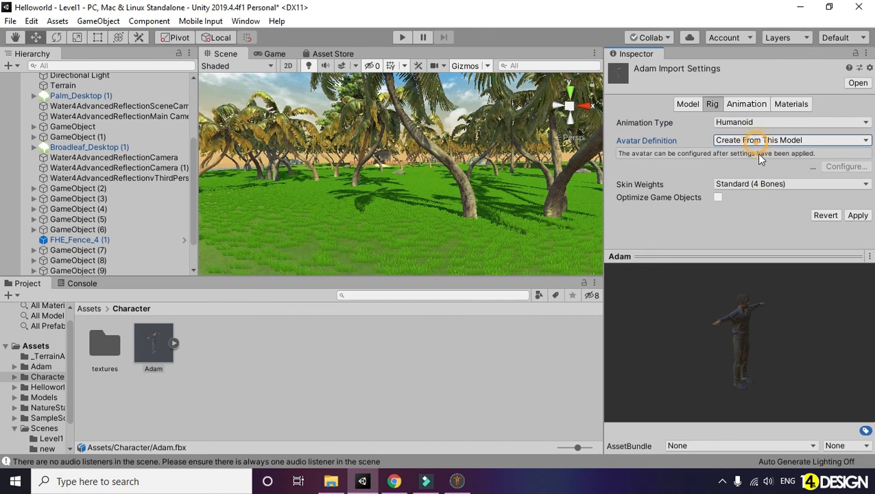
{"action": "left_click", "coordinate": [857, 216]}
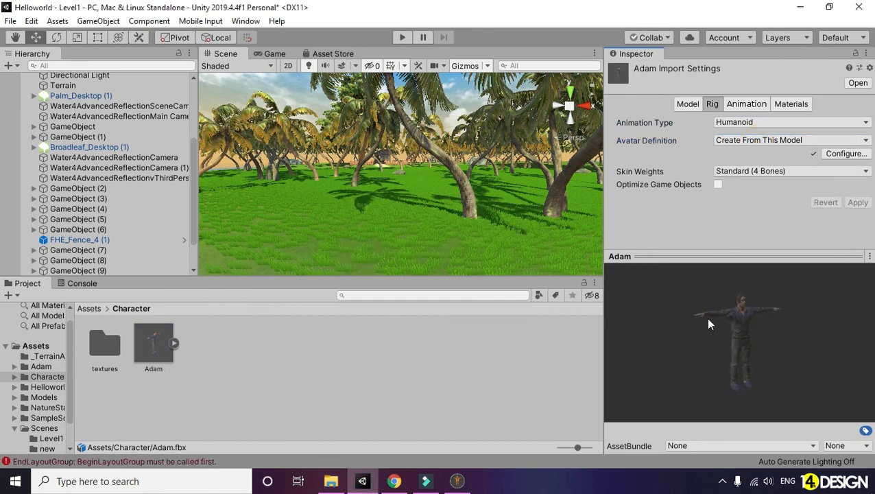
{"action": "left_click_drag", "start_coordinate": [715, 324], "coordinate": [792, 332]}
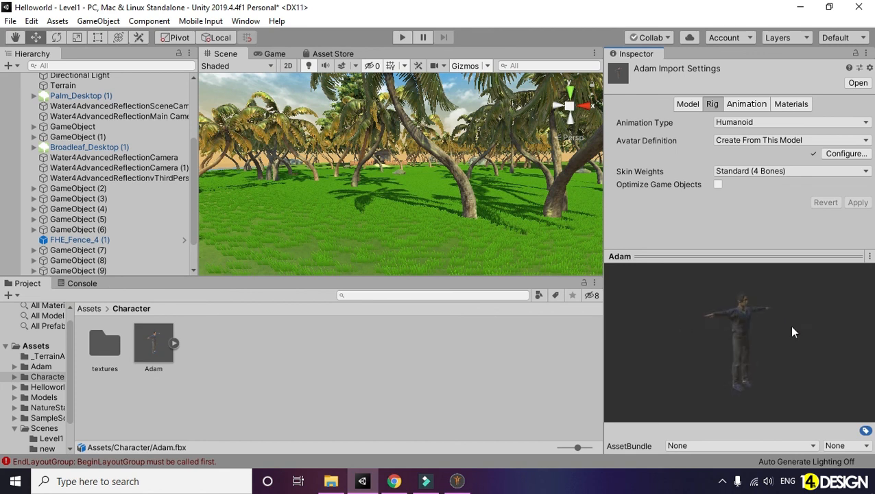
{"action": "left_click_drag", "start_coordinate": [752, 254], "coordinate": [750, 256]}
- Place the Adam model on the grass in the scene, shrink it uniformly, and view it from the front
{"action": "left_click_drag", "start_coordinate": [166, 361], "coordinate": [261, 215]}
{"action": "key", "text": "r"}
{"action": "left_click_drag", "start_coordinate": [312, 205], "coordinate": [265, 211]}
{"action": "middle_click_drag", "start_coordinate": [265, 210], "coordinate": [358, 197]}
{"action": "left_click", "coordinate": [490, 184]}
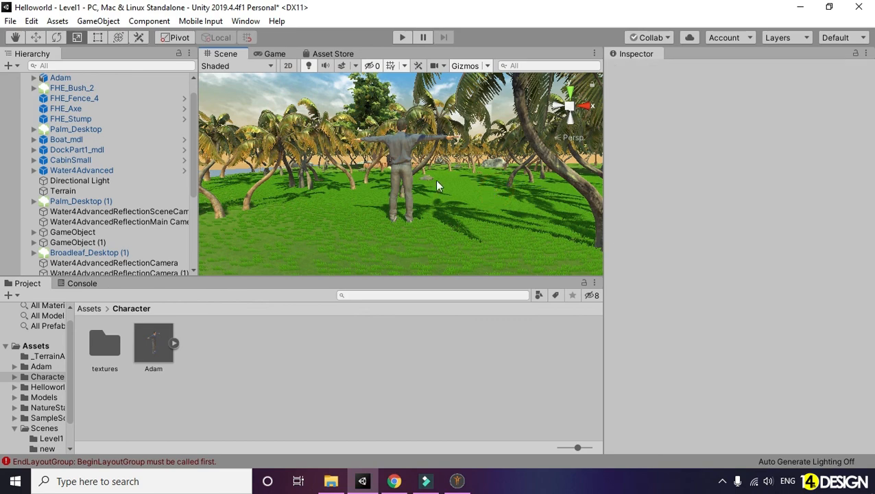
{"action": "left_click_drag", "start_coordinate": [521, 183], "coordinate": [765, 213], "text": "alt"}
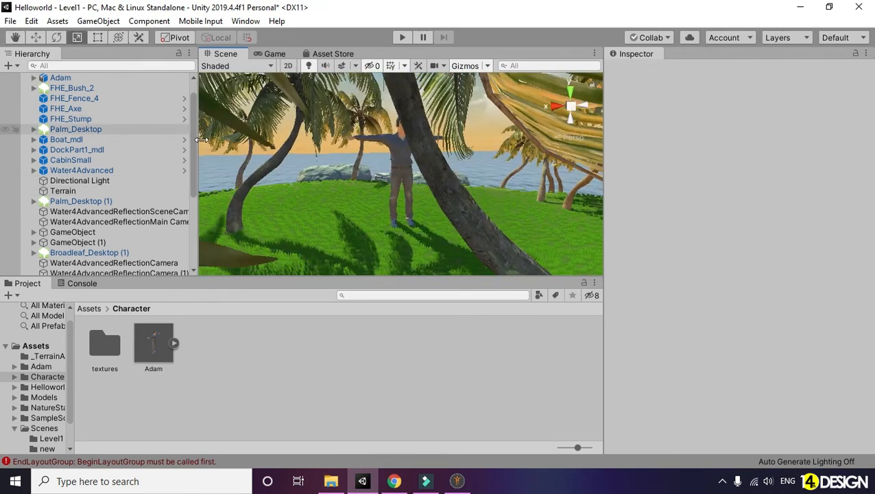
- Close the Console, dock the Project window beside the Inspector, and enlarge the Scene view by narrowing its neighbours
{"action": "left_click_drag", "start_coordinate": [313, 278], "coordinate": [313, 283]}
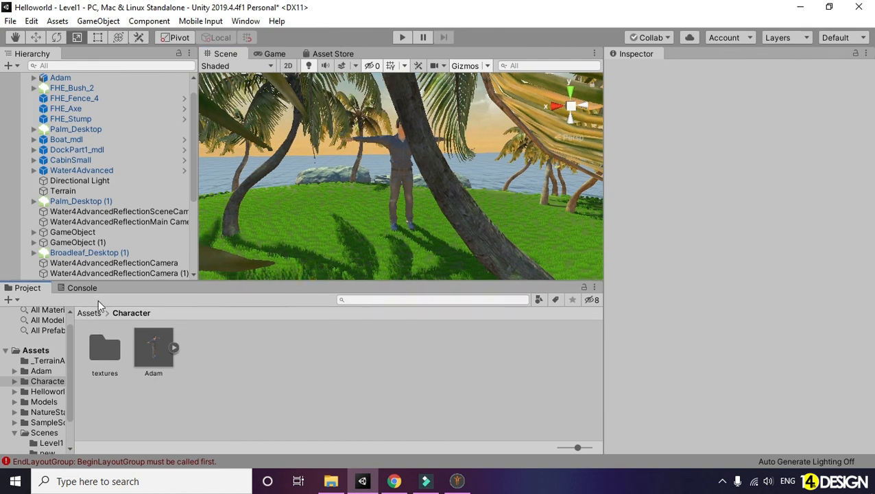
{"action": "right_click", "coordinate": [82, 287]}
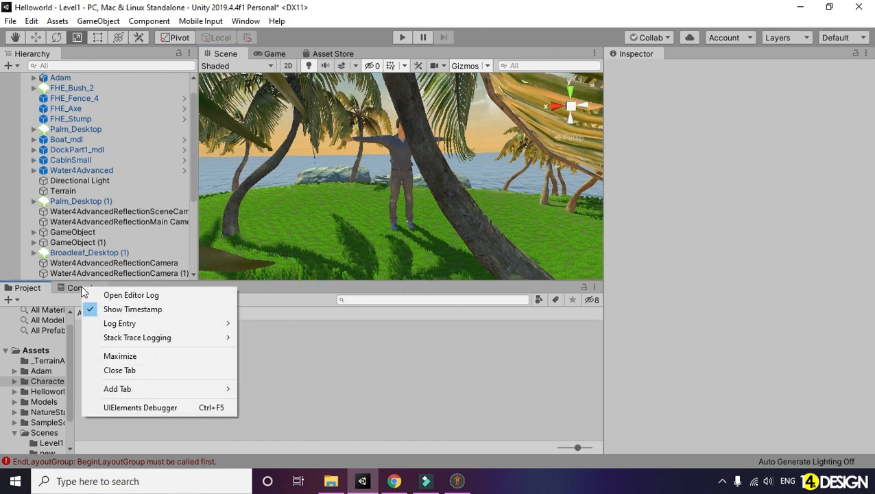
{"action": "left_click", "coordinate": [130, 371]}
{"action": "left_click_drag", "start_coordinate": [26, 293], "coordinate": [627, 68]}
{"action": "scroll", "coordinate": [458, 213], "scroll_direction": "down", "scroll_amount": 2}
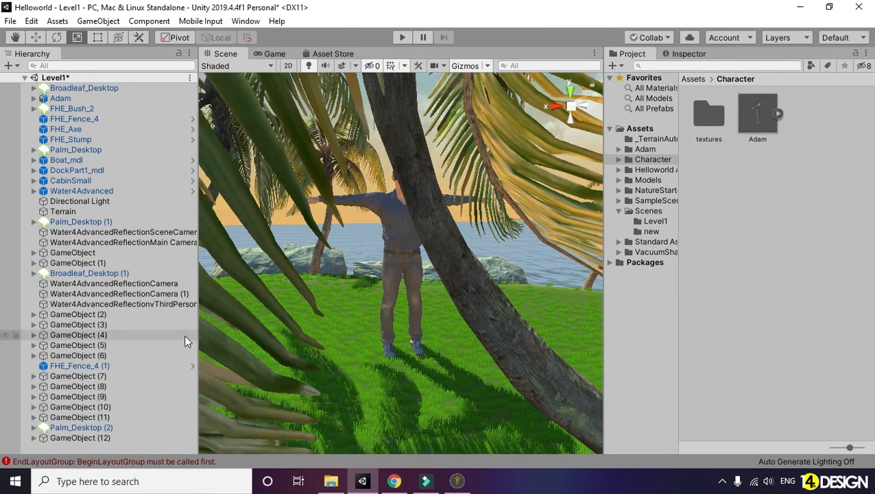
{"action": "left_click_drag", "start_coordinate": [602, 328], "coordinate": [706, 331]}
{"action": "left_click_drag", "start_coordinate": [229, 368], "coordinate": [128, 368]}
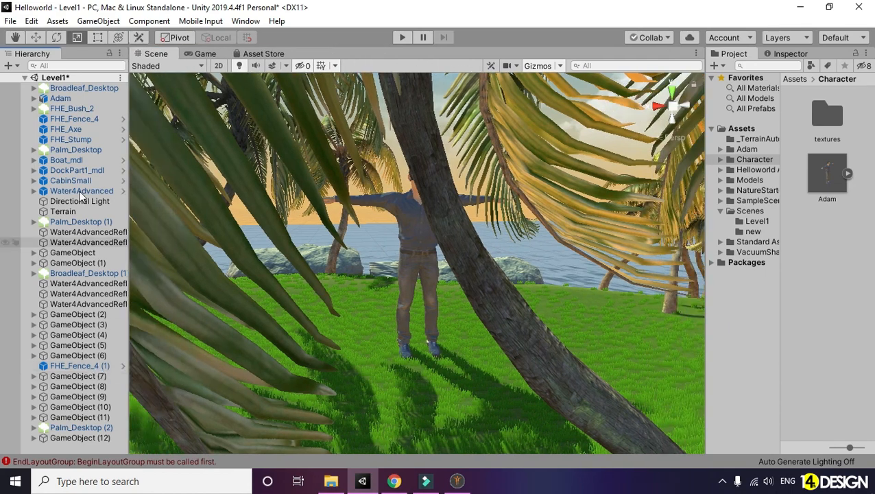
- Scale the Adam character in the scene uniformly to about 0.039 and inspect his face and eyes up close
{"action": "left_click", "coordinate": [60, 98]}
{"action": "left_click_drag", "start_coordinate": [419, 354], "coordinate": [391, 368]}
{"action": "key", "text": "f"}
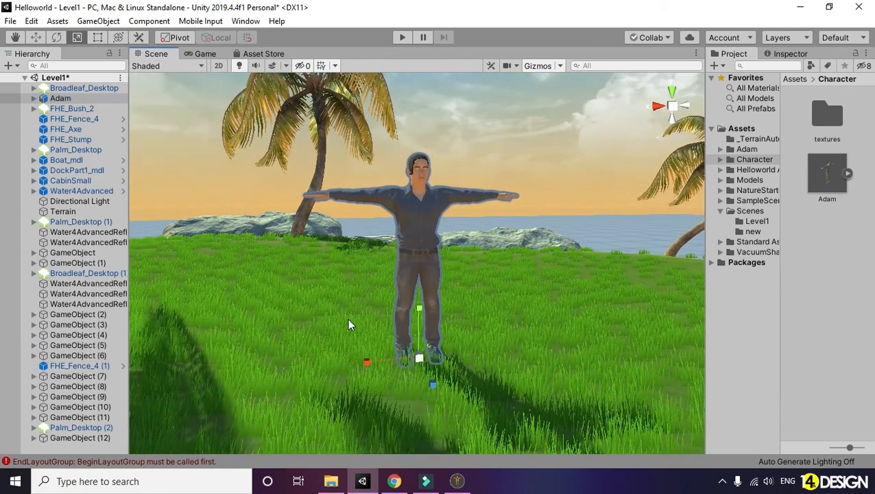
{"action": "scroll", "coordinate": [466, 185], "scroll_direction": "up", "scroll_amount": 7}
{"action": "middle_click_drag", "start_coordinate": [465, 185], "coordinate": [452, 384]}
{"action": "scroll", "coordinate": [434, 288], "scroll_direction": "up", "scroll_amount": 7}
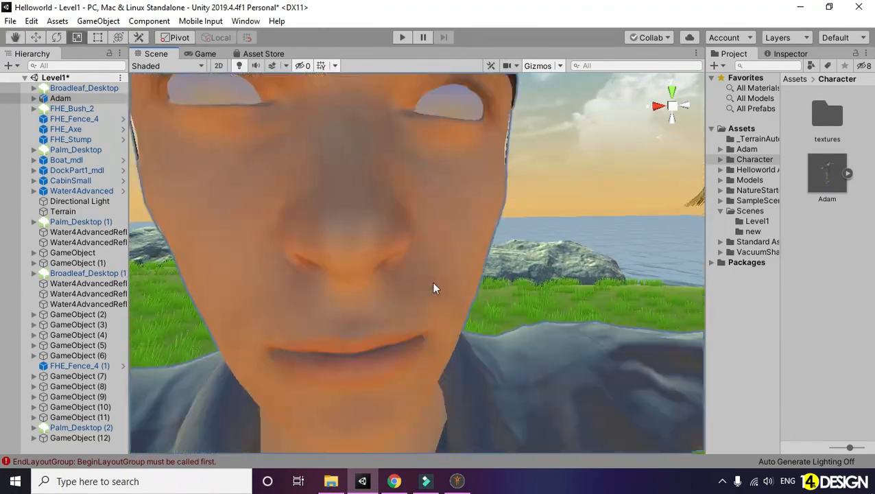
{"action": "scroll", "coordinate": [433, 288], "scroll_direction": "down", "scroll_amount": 6}
{"action": "left_click_drag", "start_coordinate": [467, 285], "coordinate": [521, 264], "text": "alt"}
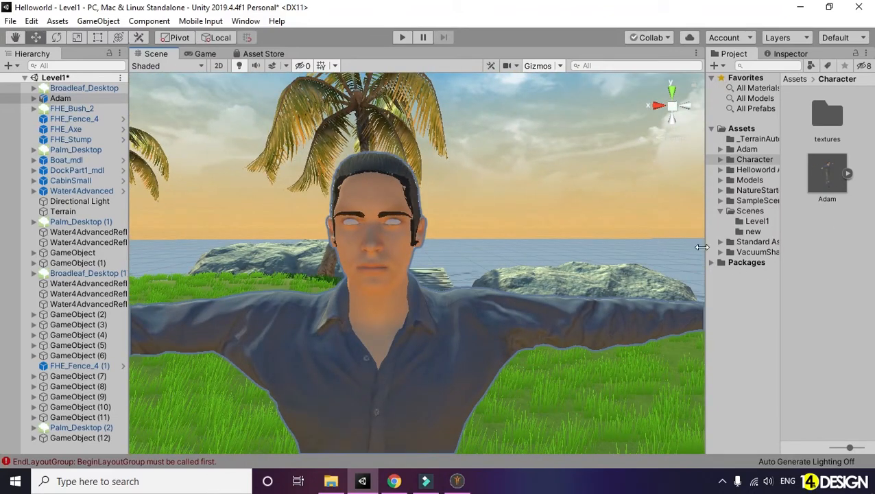
{"action": "left_click_drag", "start_coordinate": [702, 247], "coordinate": [612, 247]}
{"action": "left_click", "coordinate": [766, 113]}
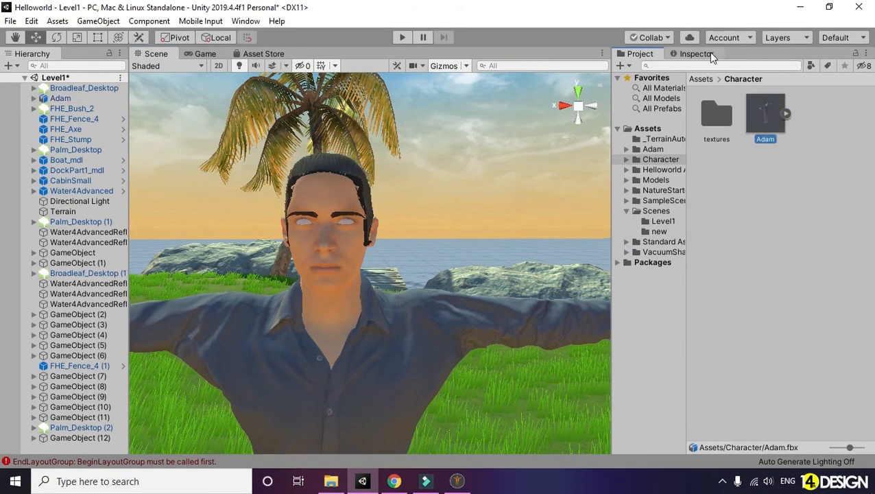
{"action": "left_click", "coordinate": [710, 54]}
{"action": "left_click", "coordinate": [793, 105]}
{"action": "left_click", "coordinate": [786, 175]}
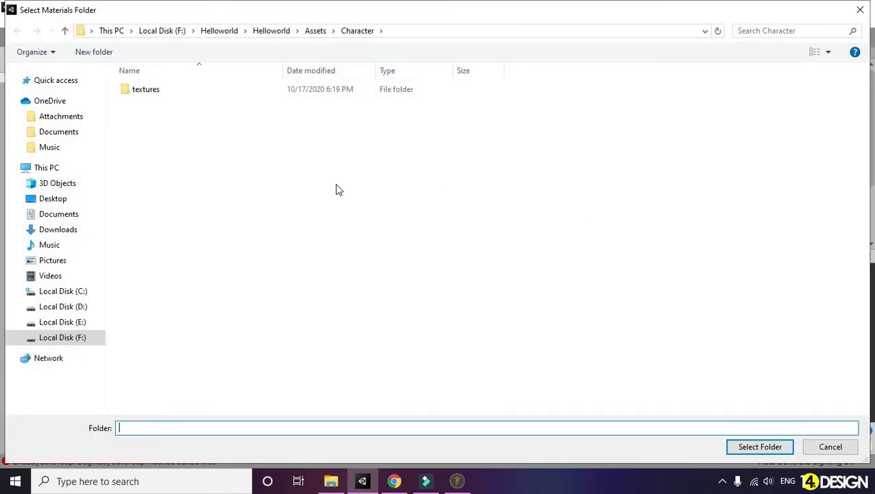
{"action": "left_click", "coordinate": [860, 10]}
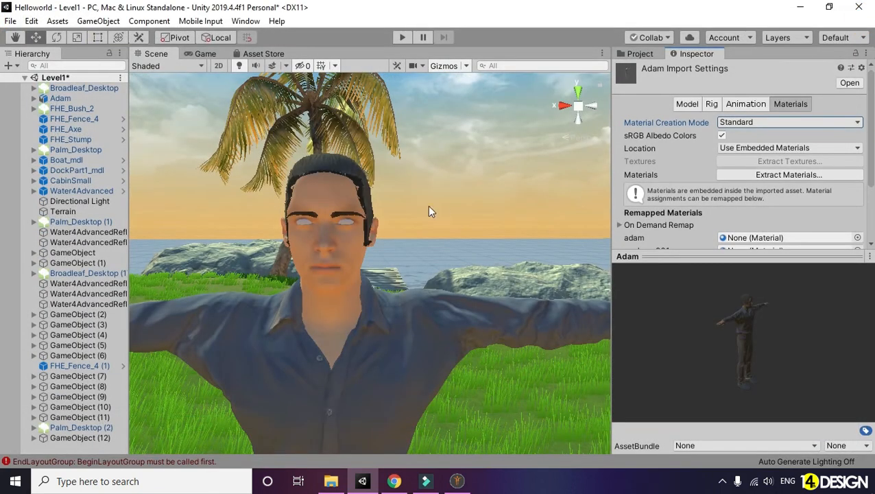
{"action": "left_click", "coordinate": [639, 54]}
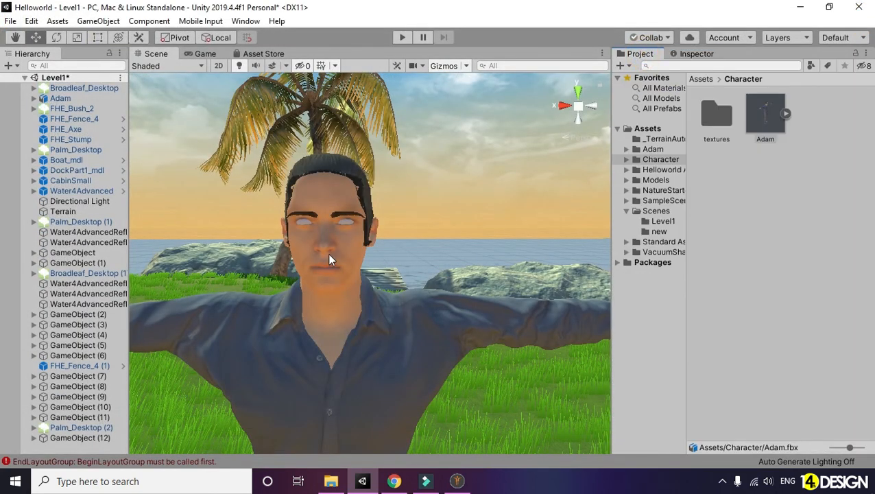
{"action": "scroll", "coordinate": [365, 272], "scroll_direction": "down", "scroll_amount": 5}
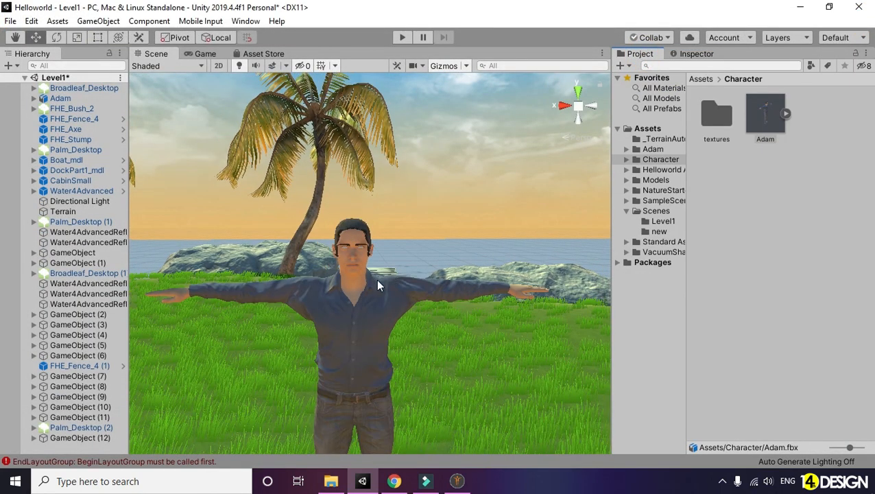
{"action": "left_click", "coordinate": [830, 178]}
- Extract Adam.fbx's embedded materials into a new folder named Mat inside Assets/Character
{"action": "left_click", "coordinate": [771, 128]}
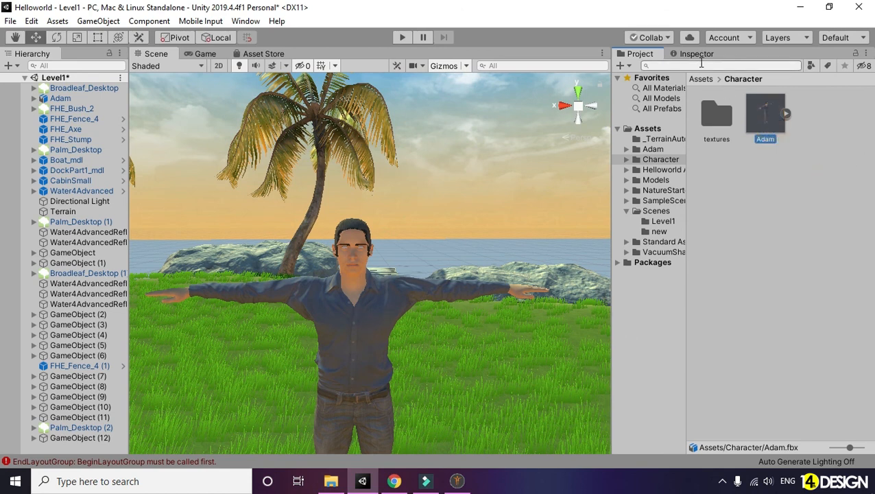
{"action": "left_click", "coordinate": [696, 54]}
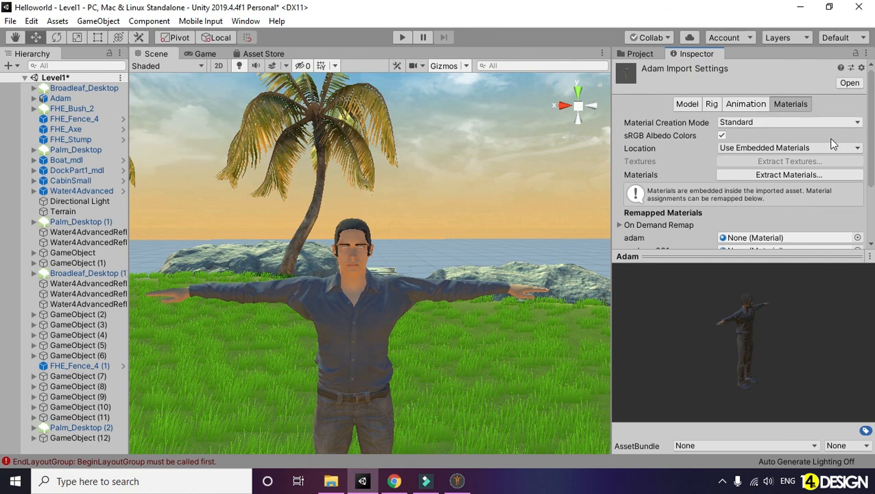
{"action": "left_click", "coordinate": [820, 177]}
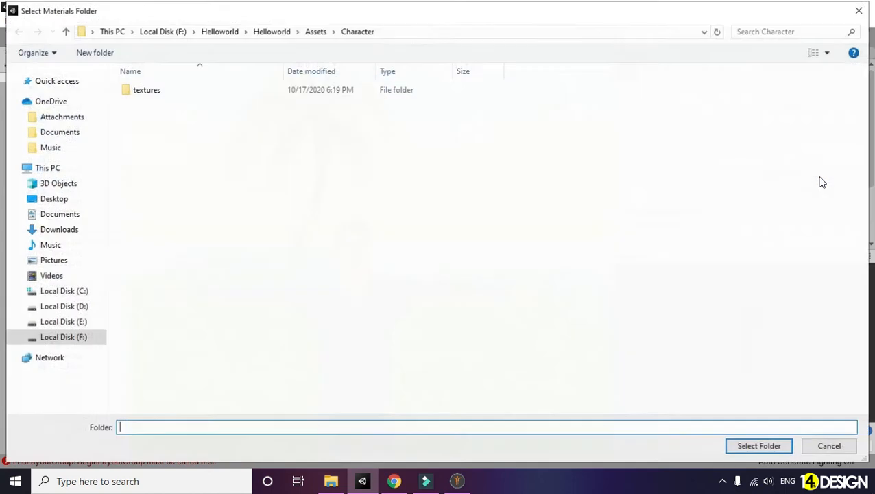
{"action": "left_click", "coordinate": [94, 55]}
{"action": "type", "text": "Mat"}
{"action": "key", "text": "Return"}
{"action": "key", "text": "Return"}
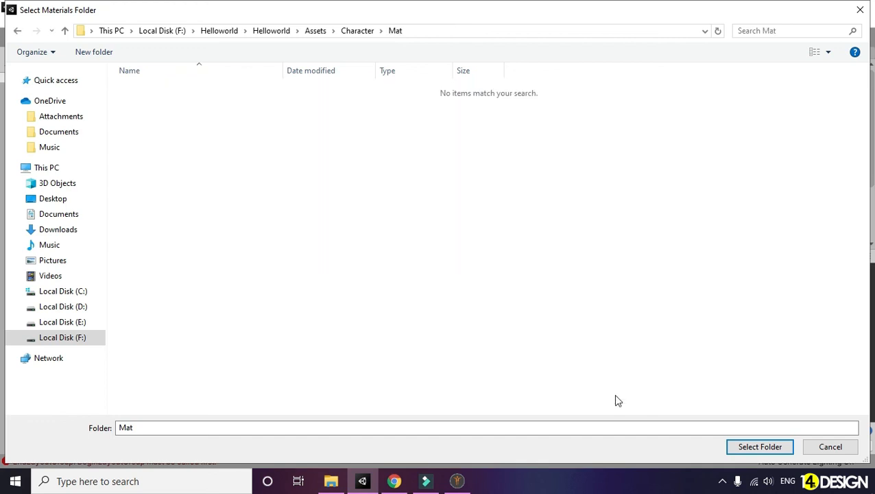
{"action": "left_click", "coordinate": [759, 446]}
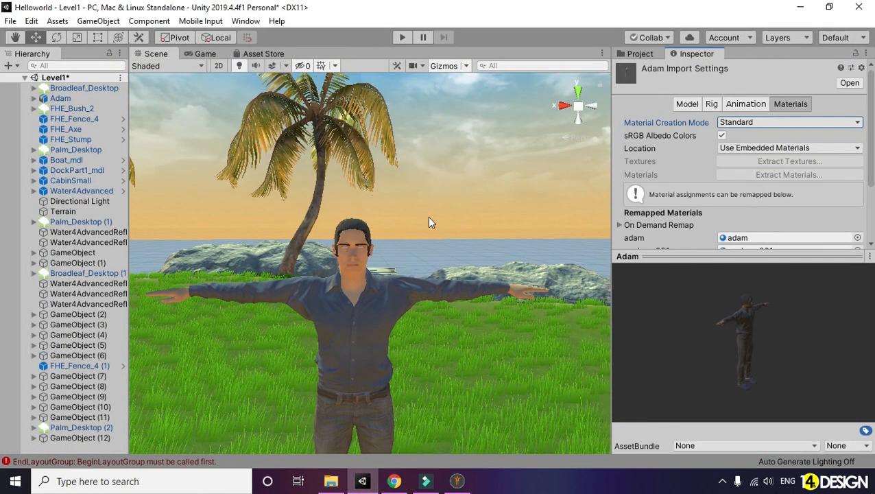
{"action": "scroll", "coordinate": [323, 245], "scroll_direction": "up", "scroll_amount": 5}
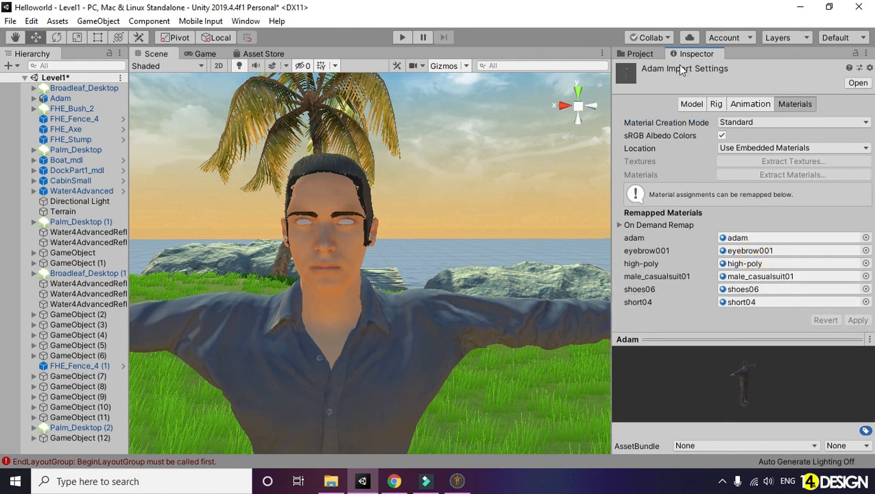
- Dock the Project window below the Scene view and open the Mat folder
{"action": "left_click", "coordinate": [640, 54]}
{"action": "left_click_drag", "start_coordinate": [641, 55], "coordinate": [404, 346]}
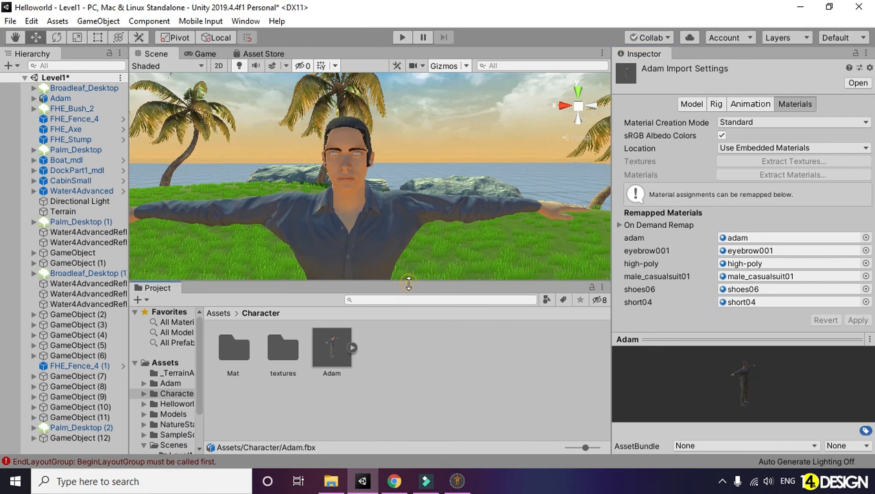
{"action": "double_click", "coordinate": [234, 349]}
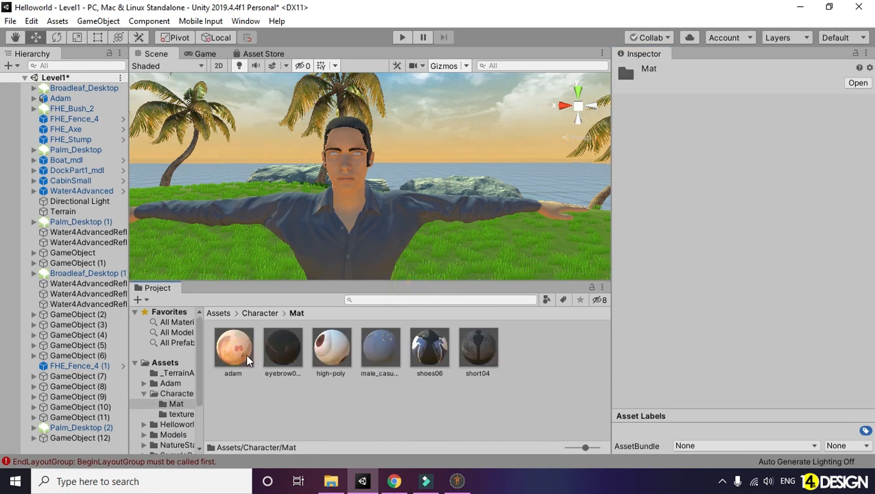
- Inspect the extracted adam, eyebrow001 and high-poly materials against the character's face, and select Adam in the scene
{"action": "left_click", "coordinate": [234, 349]}
{"action": "left_click_drag", "start_coordinate": [465, 211], "coordinate": [435, 198], "text": "alt"}
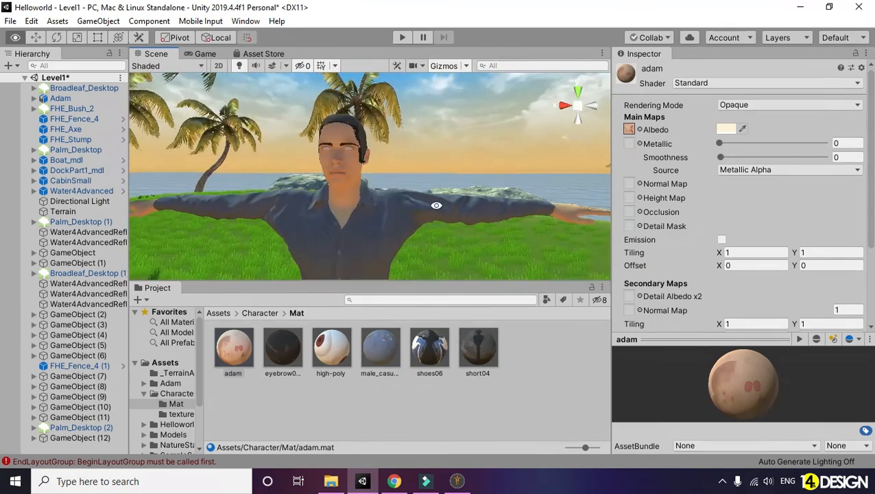
{"action": "left_click", "coordinate": [292, 362]}
{"action": "left_click_drag", "start_coordinate": [351, 191], "coordinate": [341, 254], "text": "alt"}
{"action": "left_click", "coordinate": [332, 350]}
{"action": "left_click_drag", "start_coordinate": [419, 266], "coordinate": [423, 249], "text": "alt"}
{"action": "scroll", "coordinate": [349, 175], "scroll_direction": "up", "scroll_amount": 5}
{"action": "scroll", "coordinate": [348, 176], "scroll_direction": "down", "scroll_amount": 5}
{"action": "left_click", "coordinate": [349, 155]}
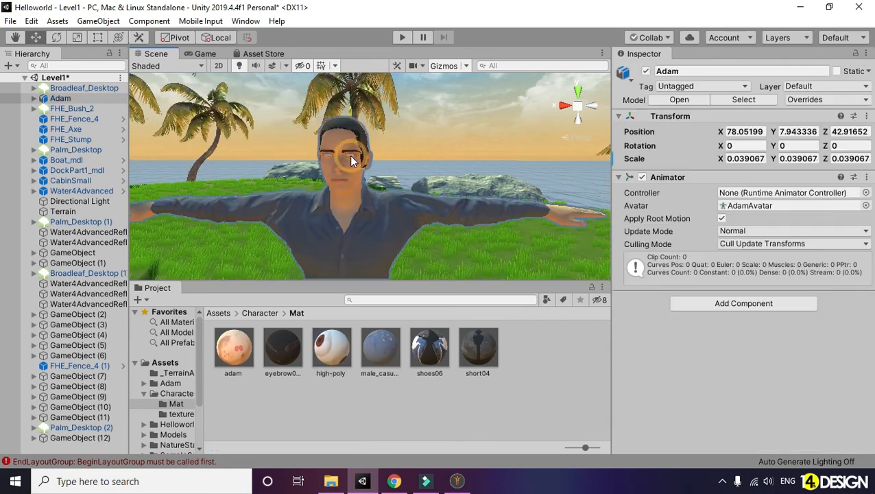
- Examine Adam's high-polyMesh and adamMesh parts in the scene, and view his head and hairline up close
{"action": "left_click", "coordinate": [349, 155]}
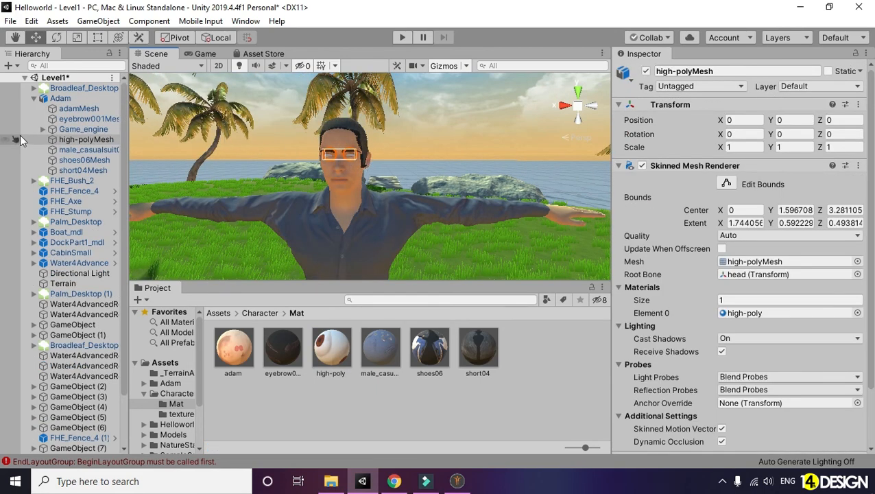
{"action": "left_click", "coordinate": [72, 129]}
{"action": "left_click", "coordinate": [79, 108]}
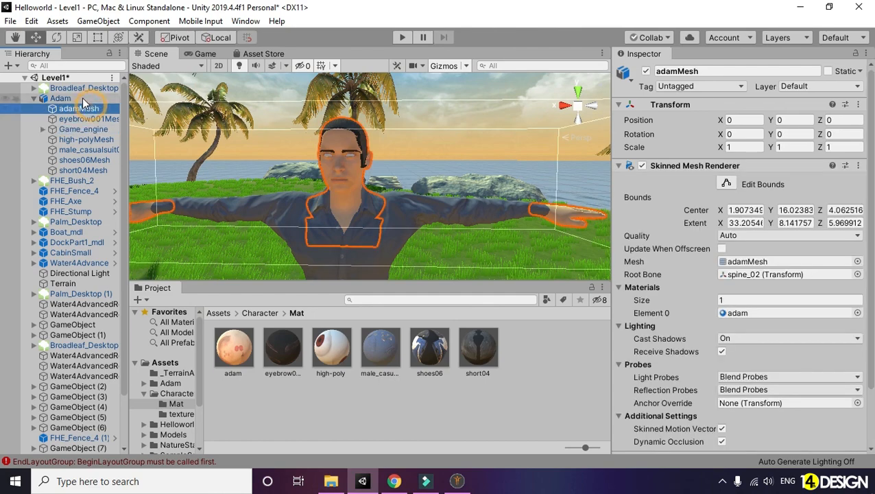
{"action": "left_click", "coordinate": [60, 98]}
{"action": "left_click", "coordinate": [441, 411]}
{"action": "scroll", "coordinate": [343, 132], "scroll_direction": "up", "scroll_amount": 5}
{"action": "left_click_drag", "start_coordinate": [343, 132], "coordinate": [438, 271], "text": "alt"}
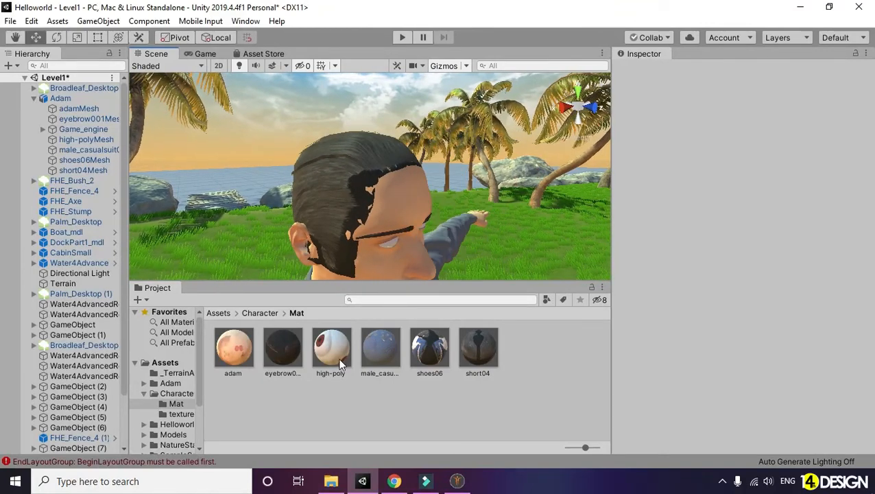
- Inspect the short04Mesh hair and compare the male_casualsuit01, shoes06, short04 and eyebrow001 materials in the Mat folder
{"action": "left_click", "coordinate": [344, 154]}
{"action": "left_click", "coordinate": [345, 155]}
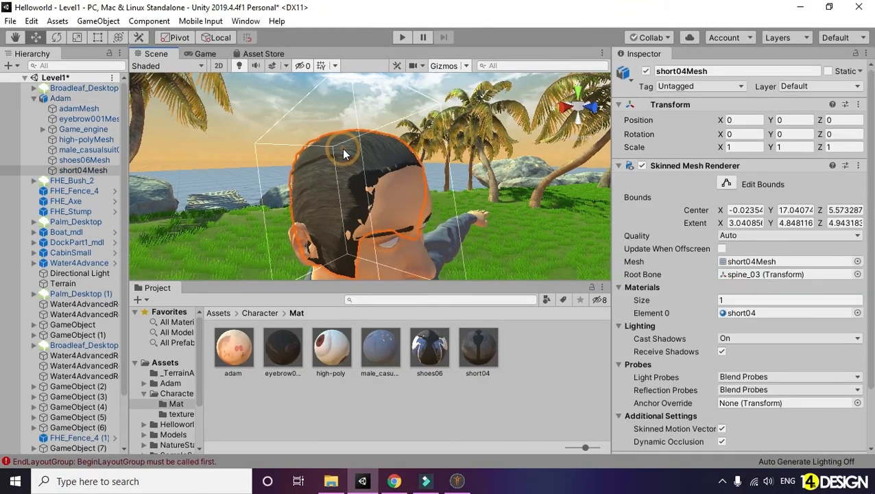
{"action": "left_click", "coordinate": [417, 405]}
{"action": "left_click", "coordinate": [376, 355]}
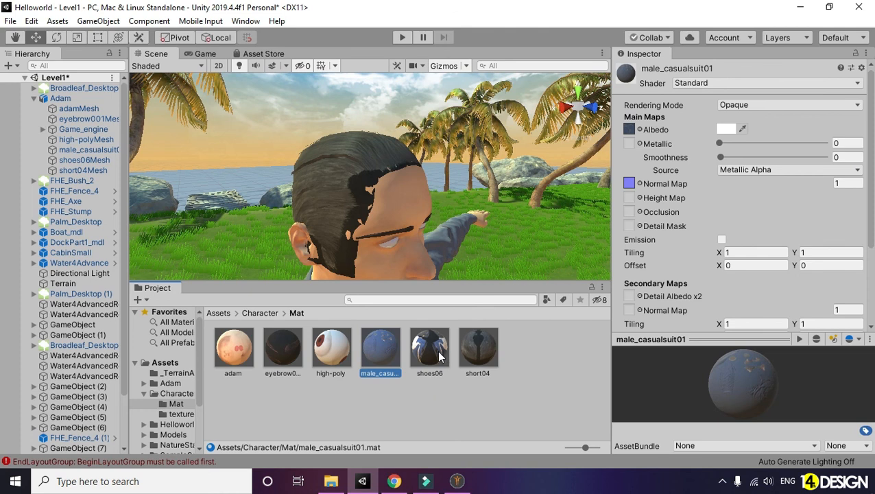
{"action": "left_click", "coordinate": [435, 351]}
{"action": "left_click", "coordinate": [475, 348]}
{"action": "left_click", "coordinate": [292, 350]}
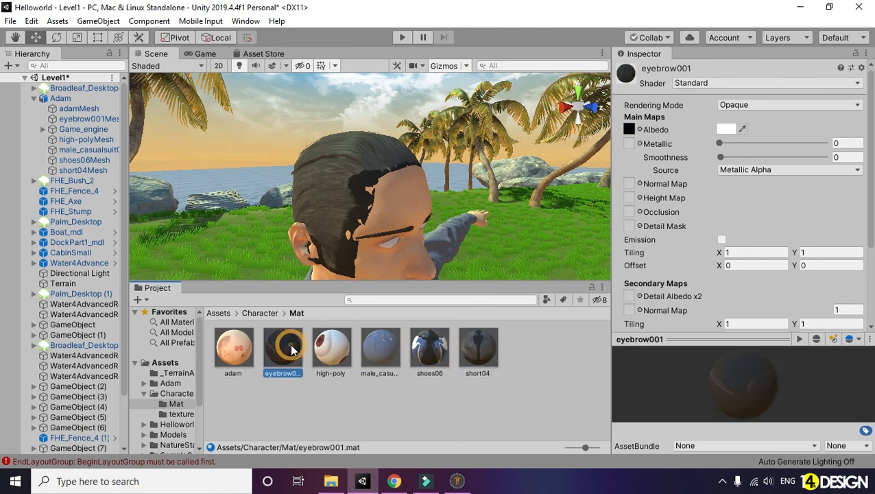
{"action": "left_click_drag", "start_coordinate": [815, 397], "coordinate": [734, 370]}
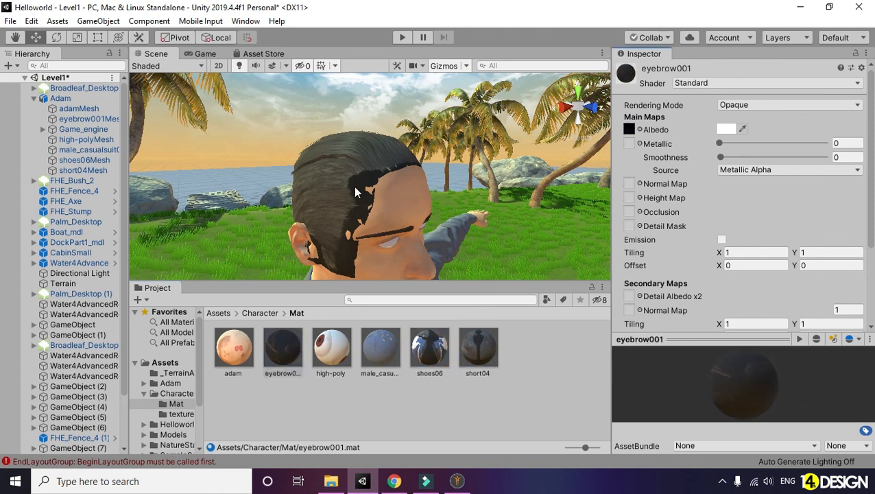
- Locate the short04 material used by Adam's hair mesh and set its rendering mode to Transparent
{"action": "left_click", "coordinate": [341, 160]}
{"action": "left_click", "coordinate": [340, 160]}
{"action": "left_click", "coordinate": [779, 315]}
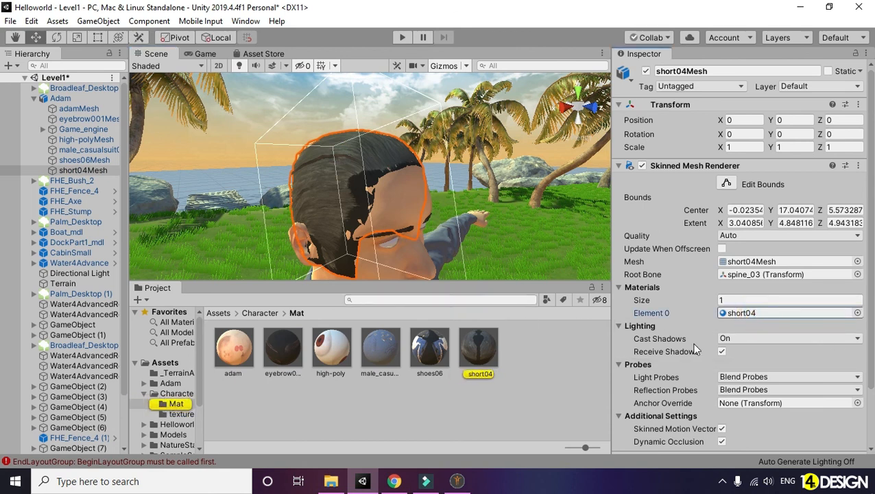
{"action": "left_click", "coordinate": [478, 349]}
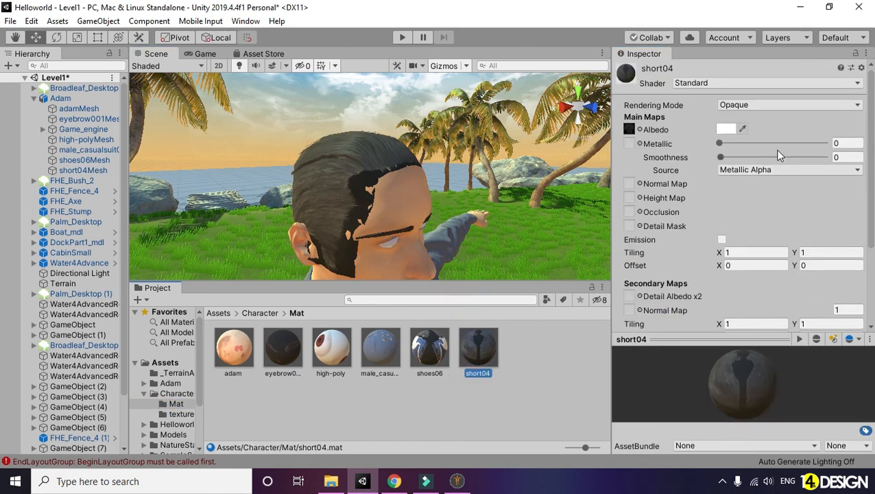
{"action": "left_click", "coordinate": [789, 104]}
{"action": "left_click", "coordinate": [775, 164]}
{"action": "left_click_drag", "start_coordinate": [487, 206], "coordinate": [585, 205], "text": "alt"}
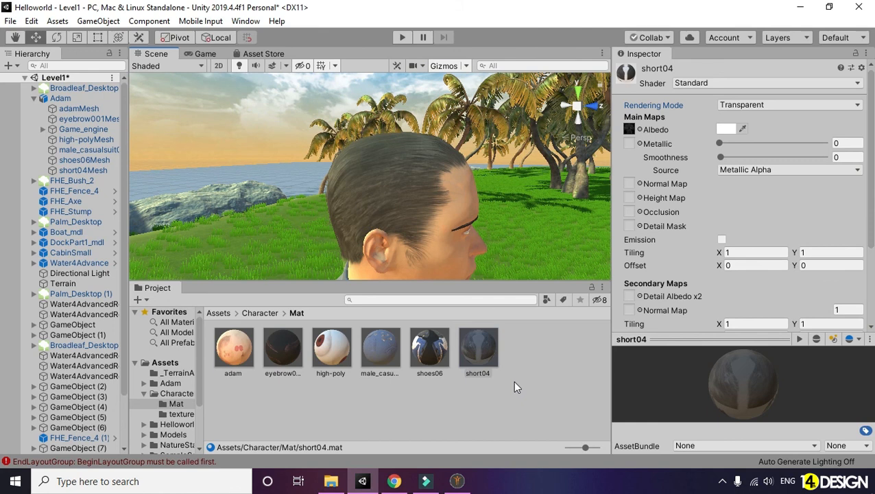
- Recheck which material the hair mesh uses, review short04's rendering mode options, and inspect the hair from several angles
{"action": "left_click", "coordinate": [517, 388]}
{"action": "left_click", "coordinate": [485, 359]}
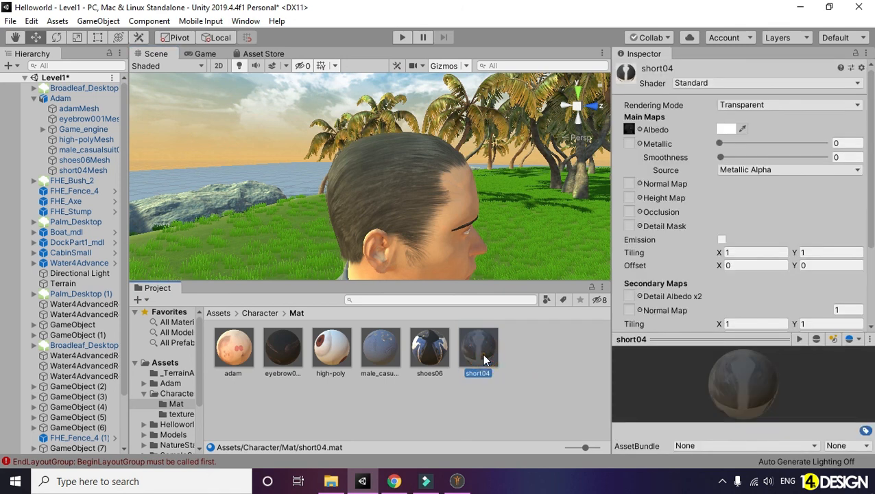
{"action": "left_click", "coordinate": [388, 173]}
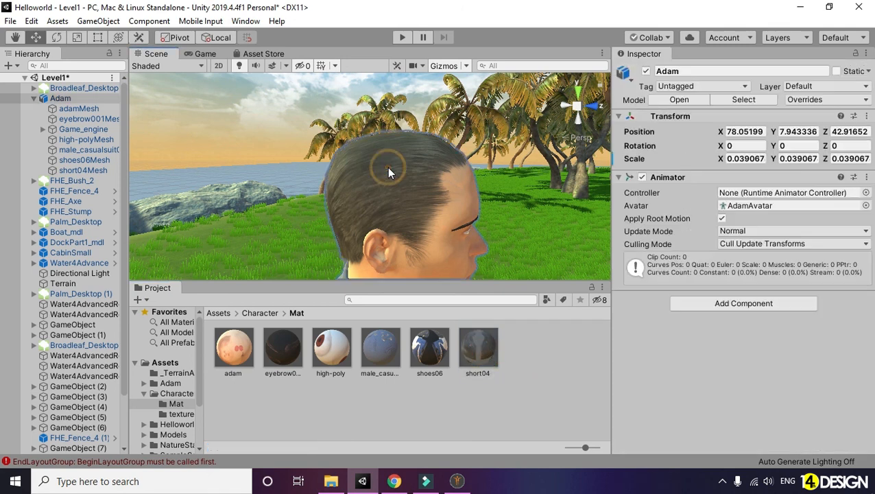
{"action": "left_click", "coordinate": [388, 173]}
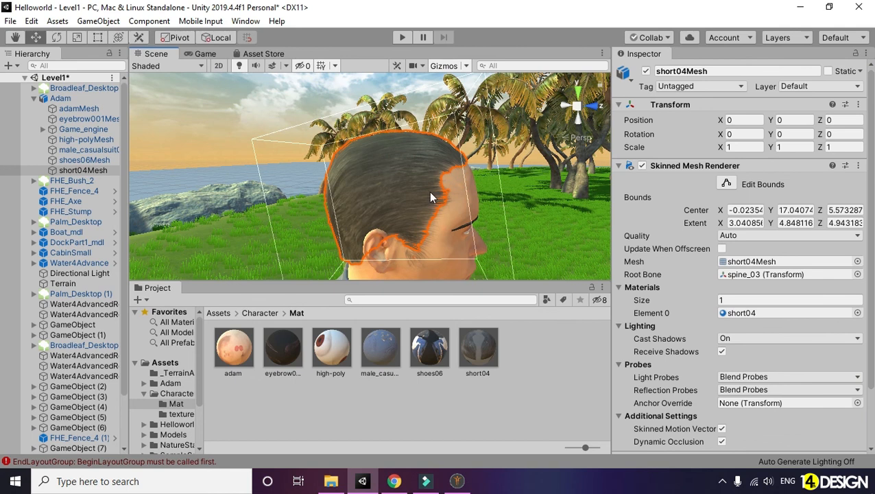
{"action": "left_click_drag", "start_coordinate": [479, 196], "coordinate": [323, 199], "text": "alt"}
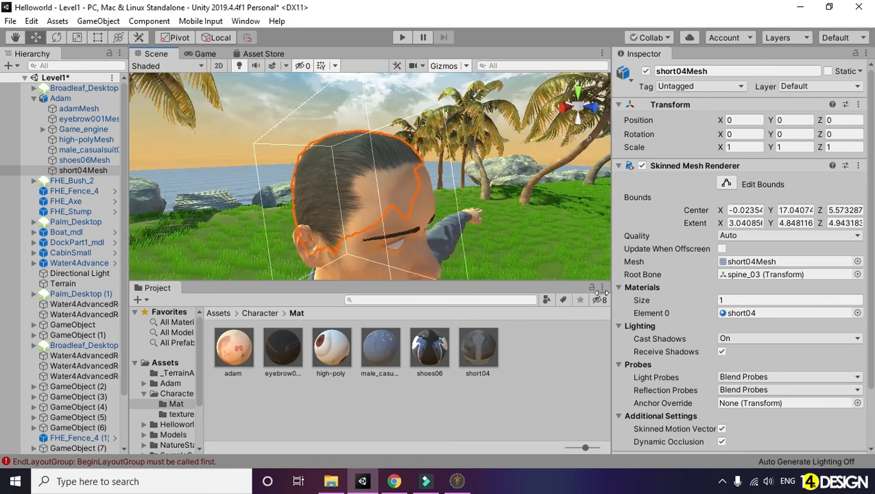
{"action": "left_click", "coordinate": [744, 313]}
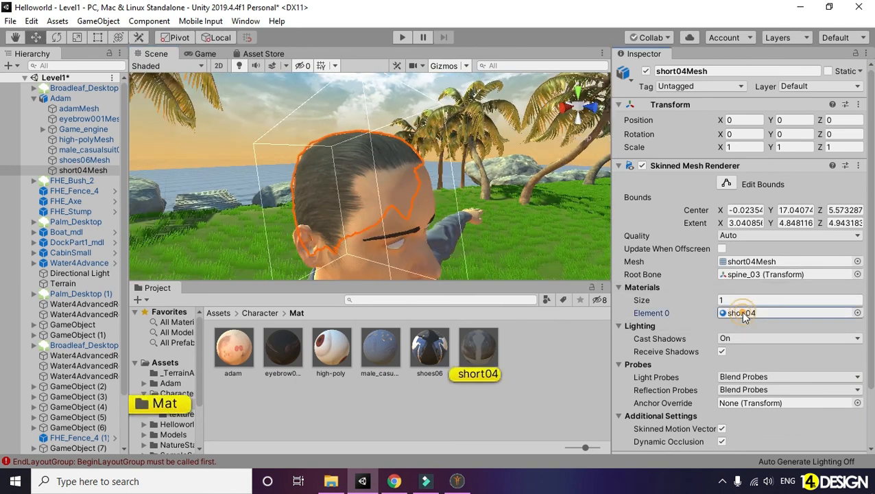
{"action": "left_click", "coordinate": [477, 348]}
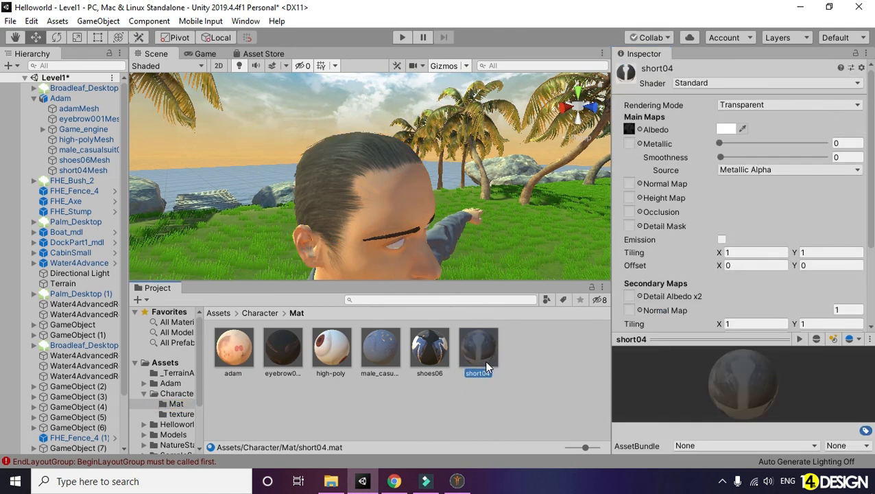
{"action": "left_click", "coordinate": [794, 105]}
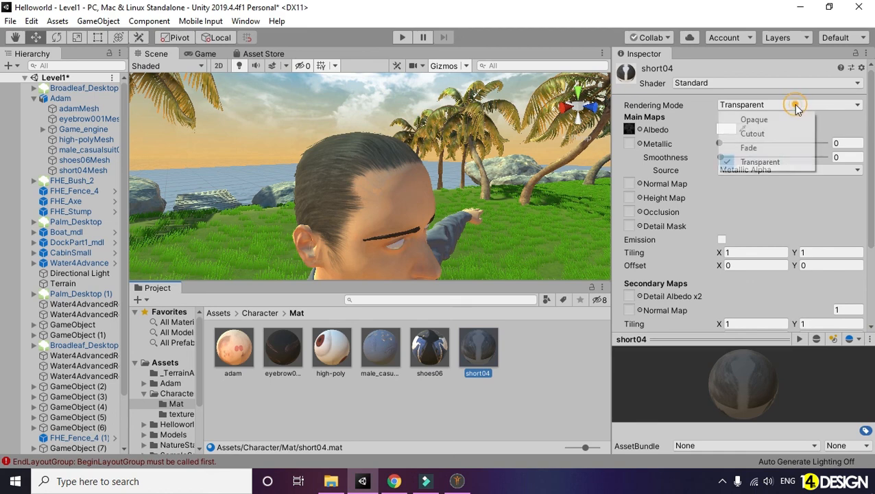
{"action": "left_click", "coordinate": [758, 101]}
{"action": "left_click_drag", "start_coordinate": [501, 219], "coordinate": [483, 187], "text": "alt"}
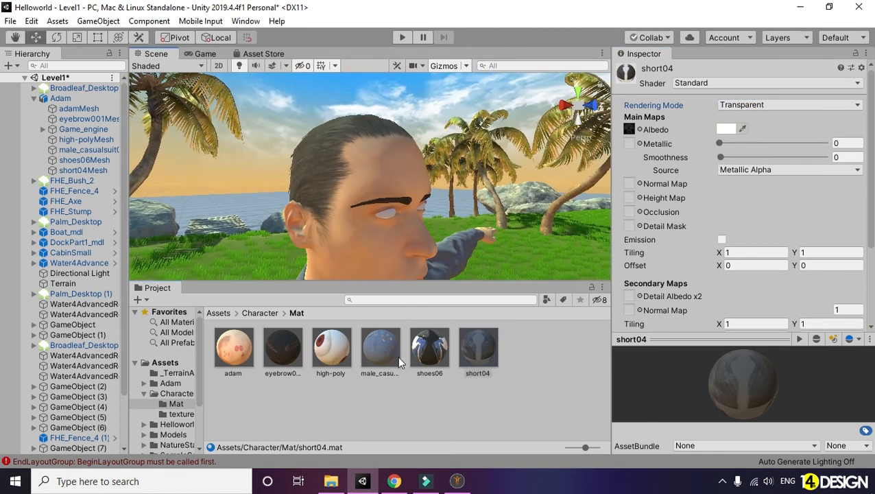
- Locate the high-poly material used by Adam's eye mesh and set its rendering mode to Transparent
{"action": "left_click", "coordinate": [386, 217]}
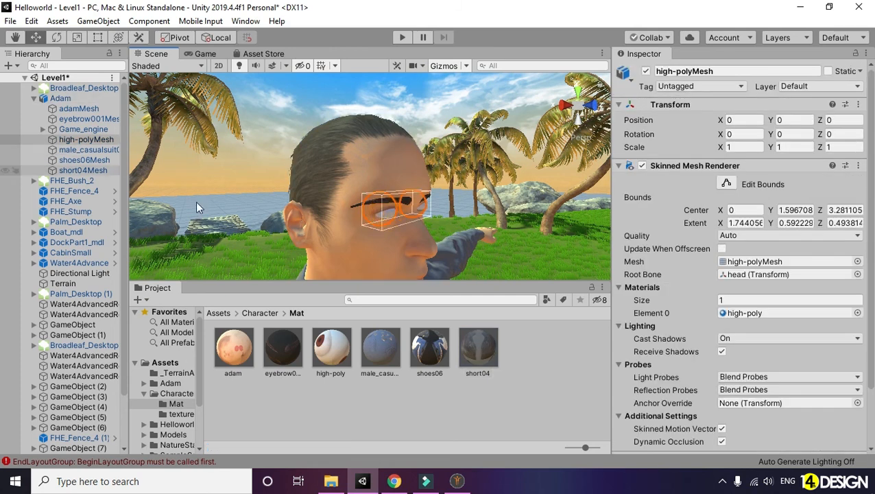
{"action": "left_click", "coordinate": [746, 313]}
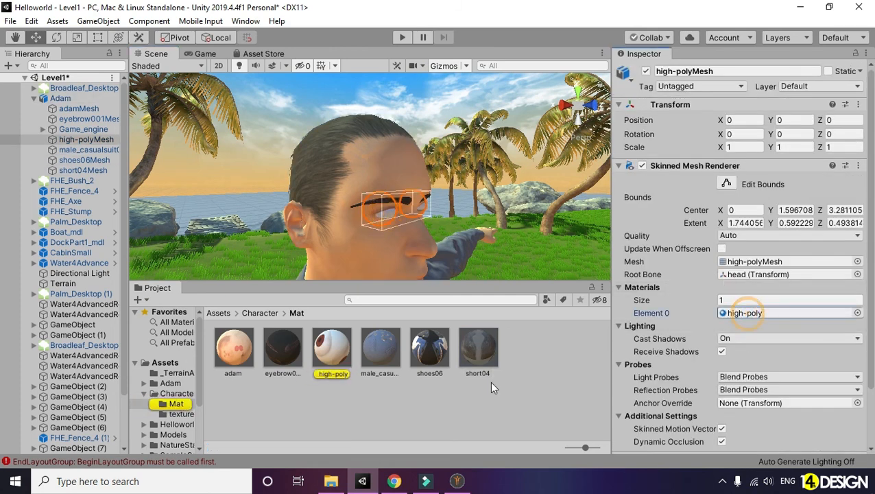
{"action": "left_click", "coordinate": [331, 348]}
{"action": "left_click", "coordinate": [789, 106]}
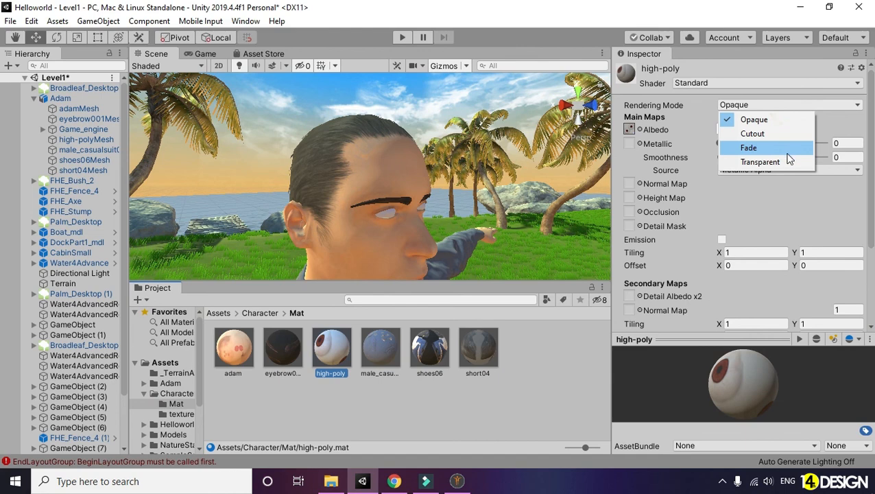
{"action": "left_click", "coordinate": [789, 160]}
{"action": "left_click_drag", "start_coordinate": [342, 198], "coordinate": [320, 190], "text": "alt"}
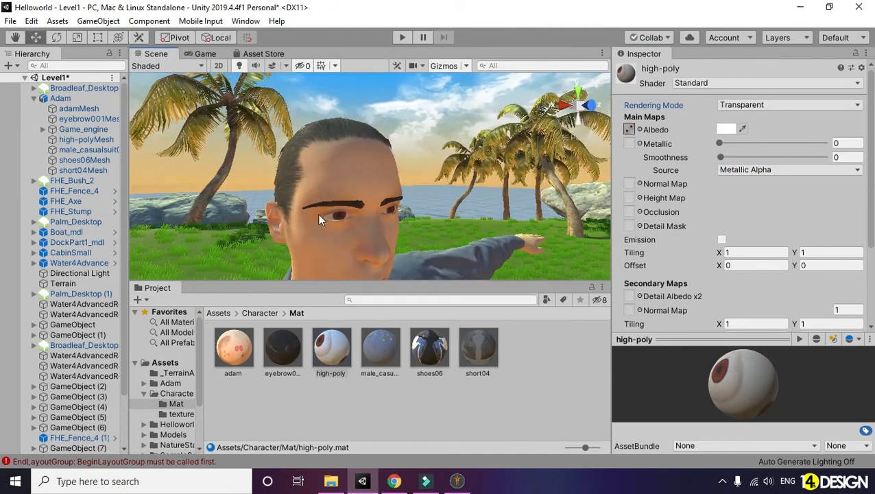
- Set the eyebrow001 material's rendering mode to Transparent and check the eyebrows from the front
{"action": "left_click", "coordinate": [280, 347]}
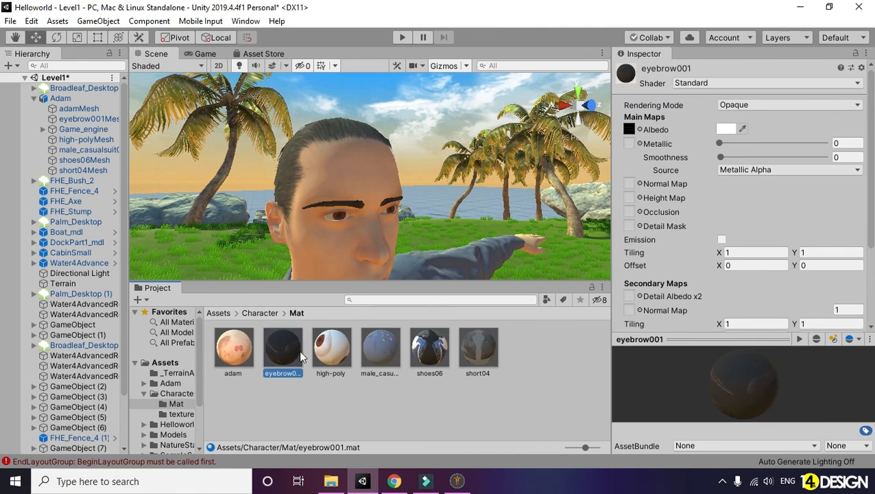
{"action": "left_click", "coordinate": [789, 105]}
{"action": "left_click", "coordinate": [789, 160]}
{"action": "left_click_drag", "start_coordinate": [440, 225], "coordinate": [358, 226], "text": "alt"}
{"action": "scroll", "coordinate": [358, 226], "scroll_direction": "down", "scroll_amount": 5}
{"action": "scroll", "coordinate": [358, 226], "scroll_direction": "up", "scroll_amount": 5}
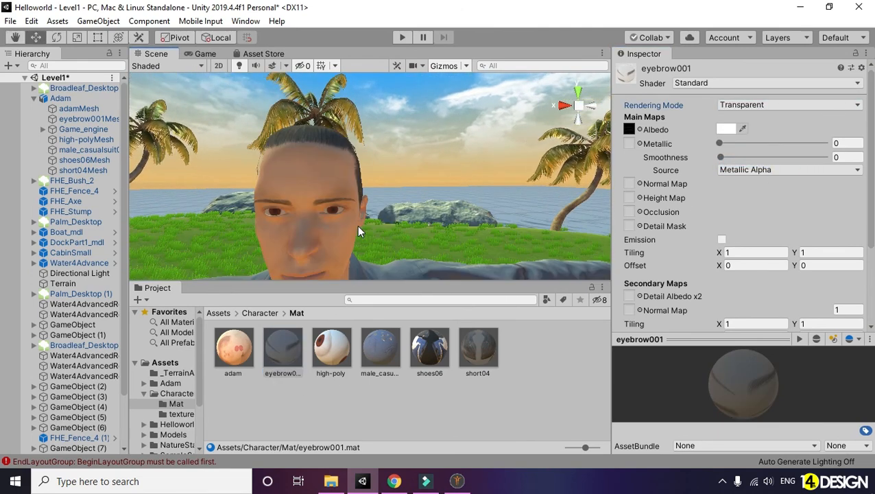
- Set the male_casualsuit01 material's Metallic to about 0.43 with Smoothness at 0, checking the clothing from front and back
{"action": "scroll", "coordinate": [358, 226], "scroll_direction": "down", "scroll_amount": 5}
{"action": "middle_click_drag", "start_coordinate": [394, 241], "coordinate": [436, 8]}
{"action": "left_click_drag", "start_coordinate": [418, 140], "coordinate": [383, 176], "text": "alt"}
{"action": "middle_click_drag", "start_coordinate": [396, 142], "coordinate": [392, 247]}
{"action": "left_click_drag", "start_coordinate": [410, 236], "coordinate": [412, 192], "text": "alt"}
{"action": "left_click", "coordinate": [387, 353]}
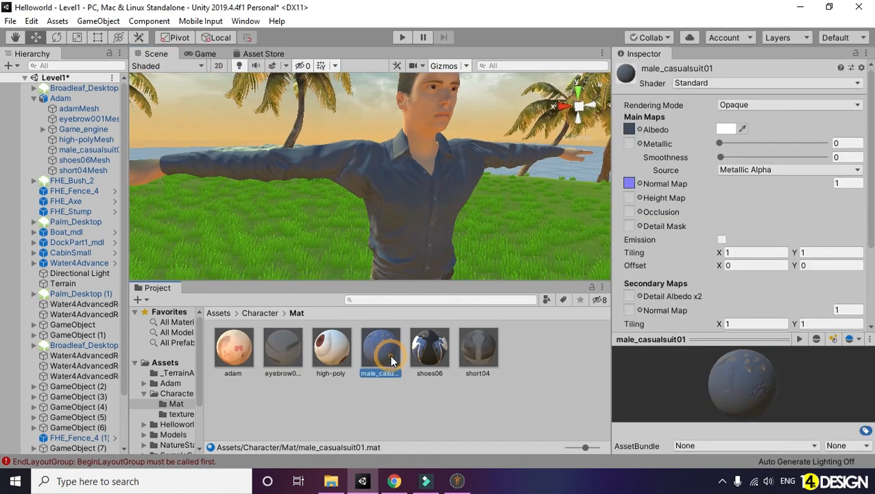
{"action": "left_click_drag", "start_coordinate": [719, 143], "coordinate": [767, 144]}
{"action": "left_click_drag", "start_coordinate": [484, 180], "coordinate": [375, 319], "text": "alt"}
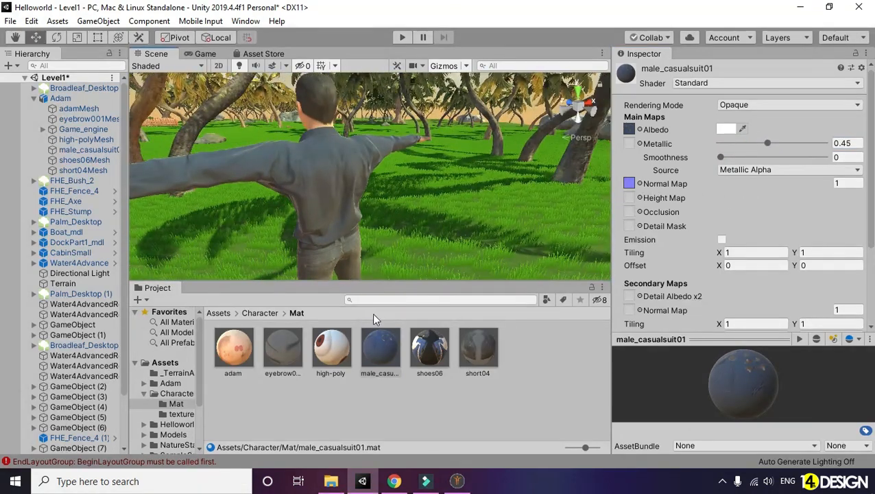
{"action": "left_click_drag", "start_coordinate": [721, 157], "coordinate": [700, 164]}
{"action": "mouse_move", "coordinate": [767, 143]}
{"action": "left_mouse_down"}
{"action": "mouse_move", "coordinate": [715, 145]}
{"action": "mouse_move", "coordinate": [760, 156]}
{"action": "left_mouse_up"}
{"action": "left_click_drag", "start_coordinate": [384, 185], "coordinate": [832, 181], "text": "alt"}
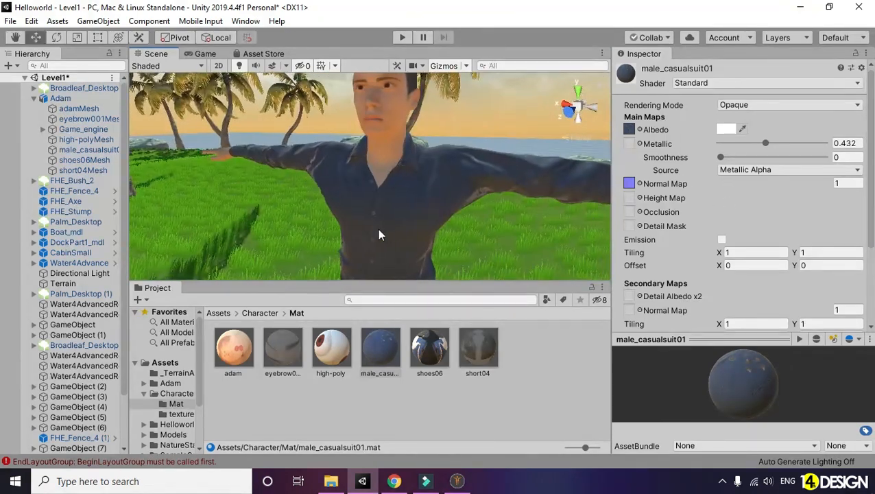
{"action": "scroll", "coordinate": [377, 225], "scroll_direction": "down", "scroll_amount": 5}
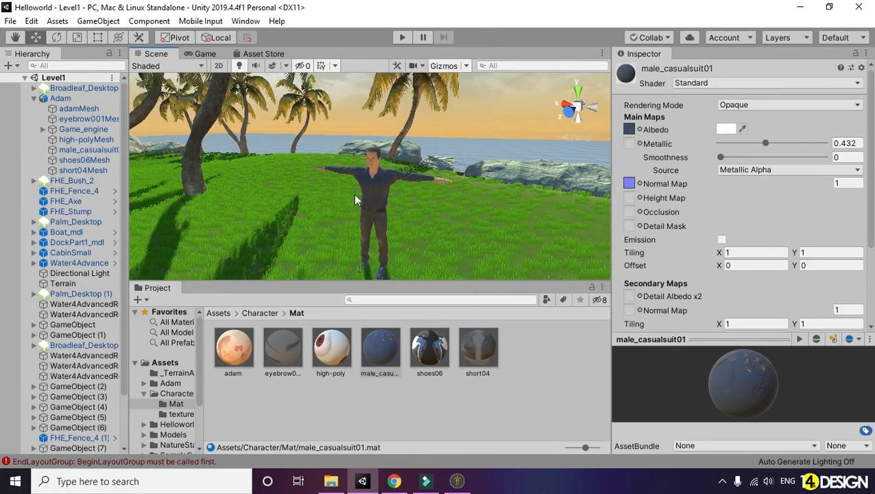
{"action": "left_click_drag", "start_coordinate": [303, 214], "coordinate": [674, 247], "text": "alt"}
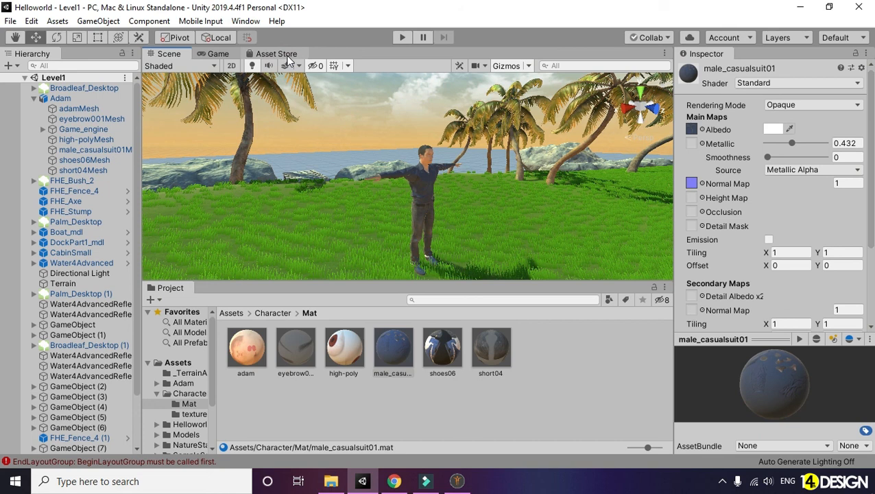
- Open the Asset Store, dismiss its My Assets notice, and detach it into a maximized floating window
{"action": "left_click", "coordinate": [287, 55]}
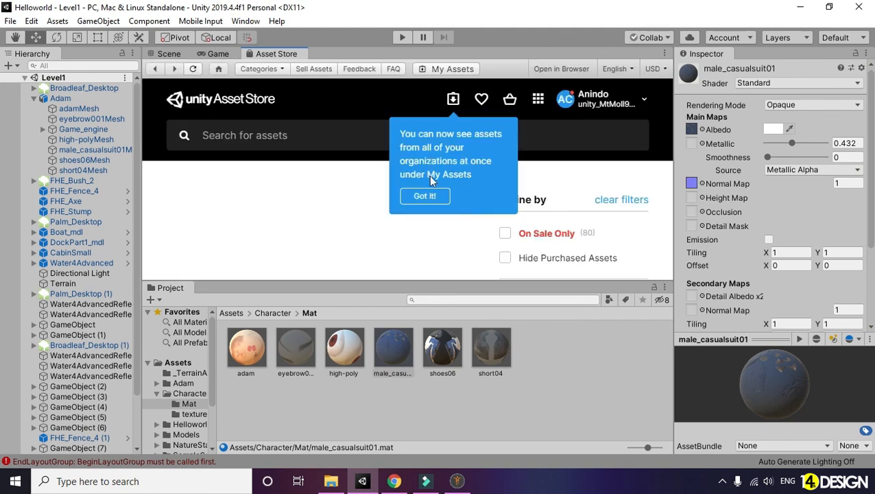
{"action": "left_click", "coordinate": [440, 198]}
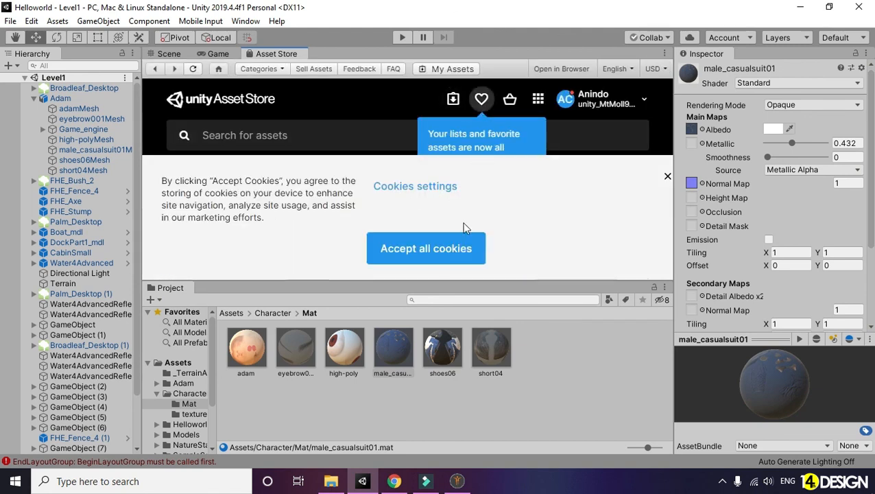
{"action": "mouse_move", "coordinate": [265, 53]}
{"action": "left_mouse_down"}
{"action": "mouse_move", "coordinate": [378, 190]}
{"action": "mouse_move", "coordinate": [464, 185]}
{"action": "left_mouse_up"}
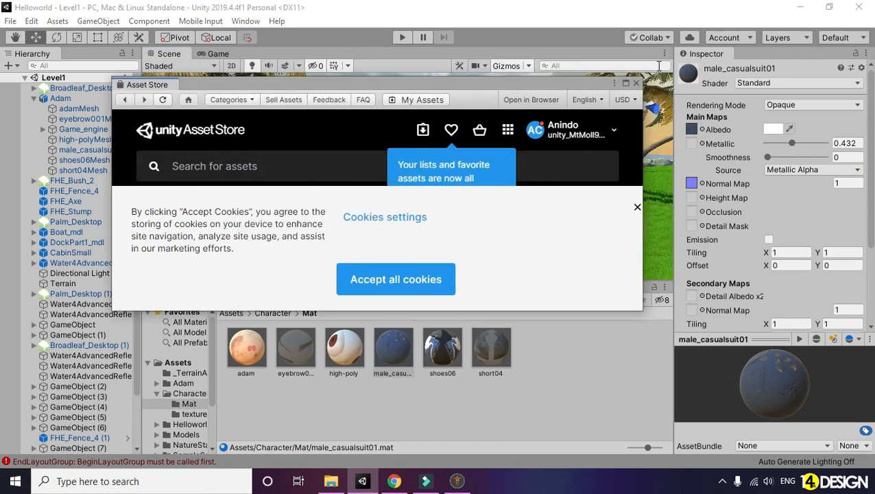
{"action": "double_click", "coordinate": [630, 86]}
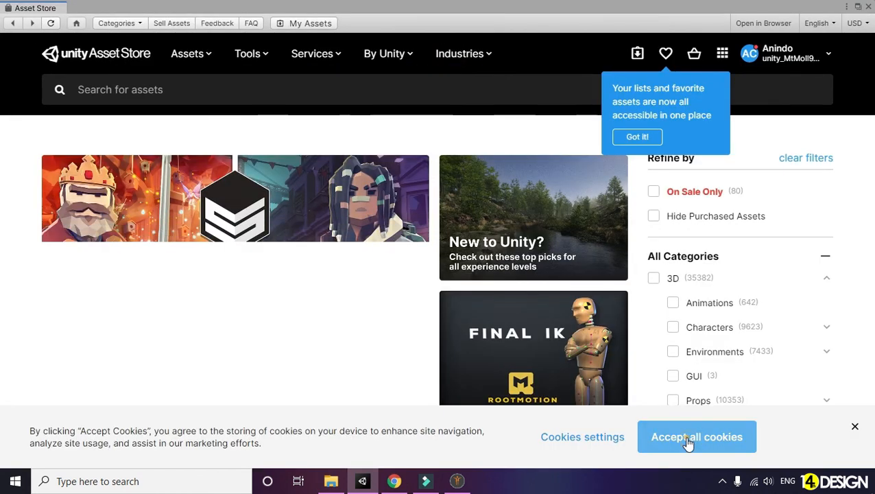
- Accept all Asset Store cookies, dismiss the lists and favorites notice, and look through the home page
{"action": "left_click", "coordinate": [688, 443]}
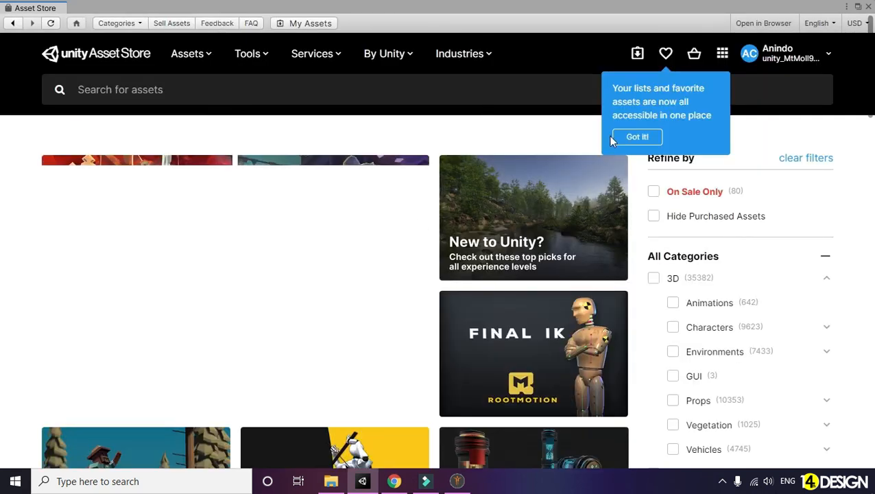
{"action": "left_click", "coordinate": [625, 138]}
{"action": "scroll", "coordinate": [535, 272], "scroll_direction": "down", "scroll_amount": 4}
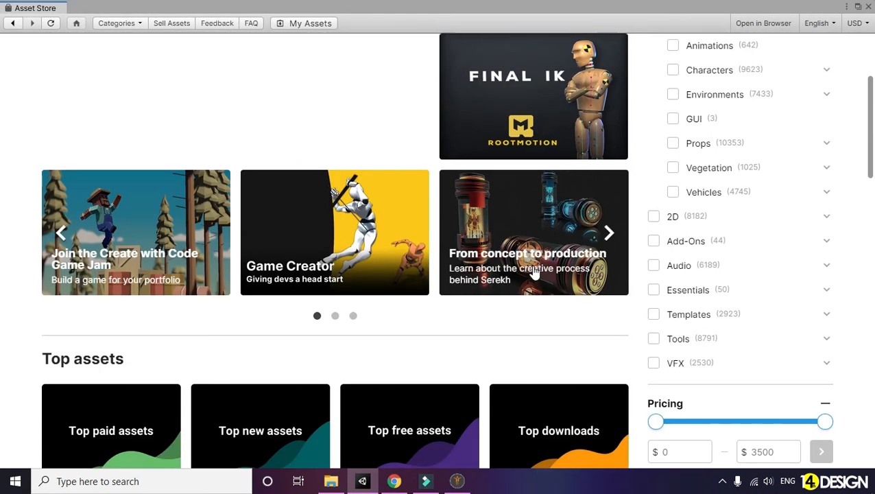
- Search the Asset Store for third person and open Invector's Third Person Controller - Basic Locomotion FREE asset page
{"action": "scroll", "coordinate": [535, 272], "scroll_direction": "down", "scroll_amount": 6}
{"action": "scroll", "coordinate": [535, 271], "scroll_direction": "down", "scroll_amount": 2}
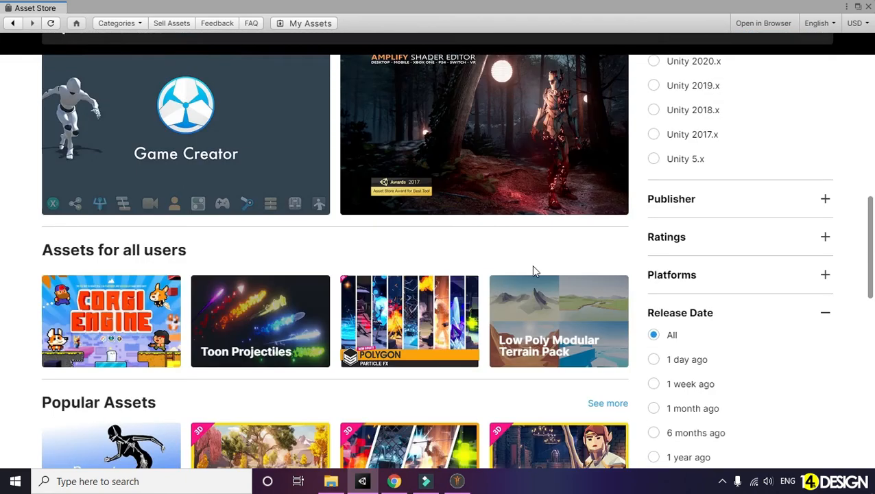
{"action": "scroll", "coordinate": [533, 271], "scroll_direction": "down", "scroll_amount": 3}
{"action": "scroll", "coordinate": [302, 288], "scroll_direction": "up", "scroll_amount": 5}
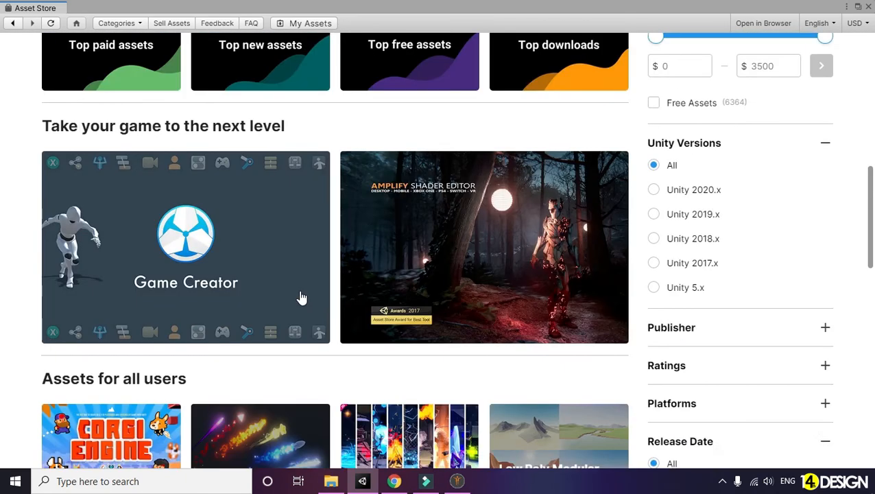
{"action": "scroll", "coordinate": [302, 296], "scroll_direction": "up", "scroll_amount": 10}
{"action": "left_click", "coordinate": [162, 89]}
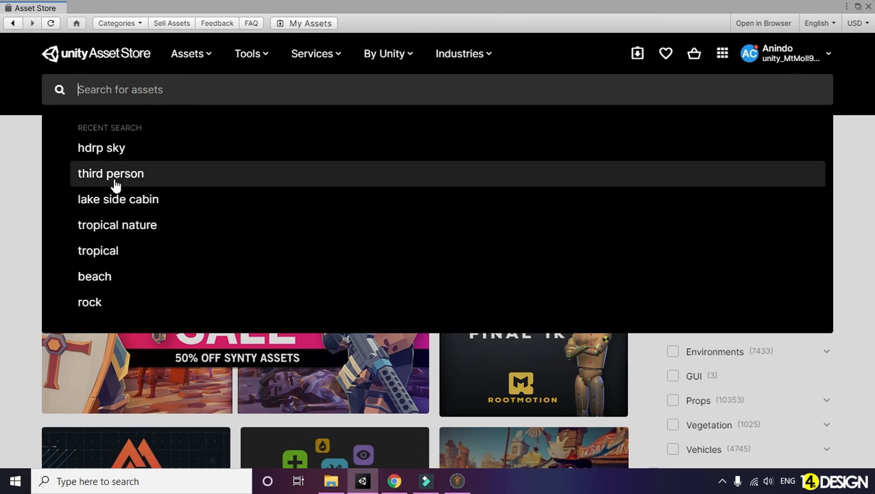
{"action": "left_click", "coordinate": [113, 177]}
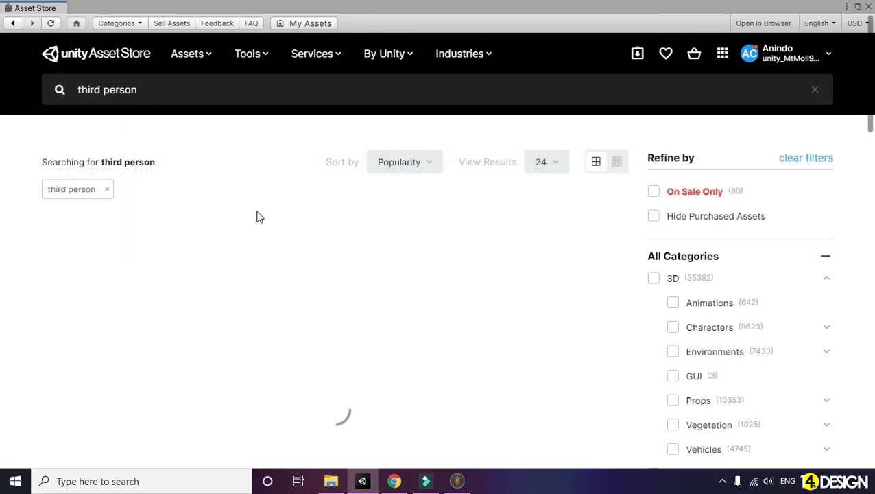
{"action": "scroll", "coordinate": [259, 215], "scroll_direction": "down", "scroll_amount": 5}
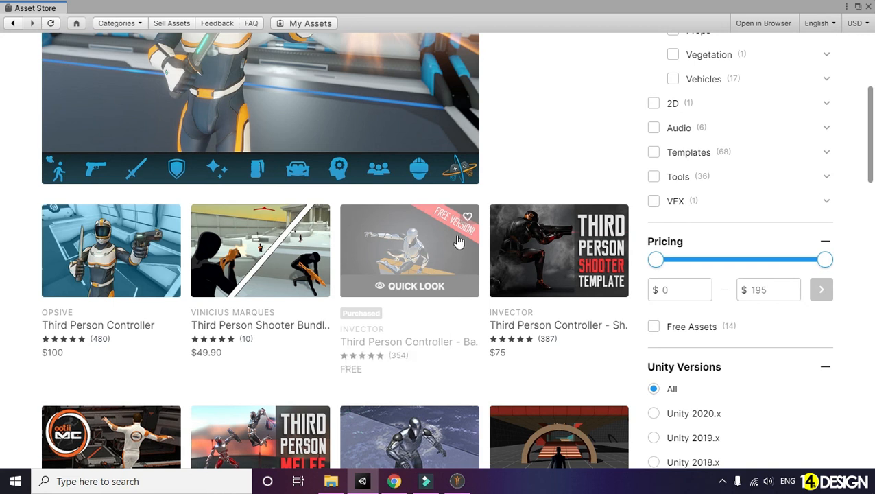
{"action": "left_click", "coordinate": [411, 344]}
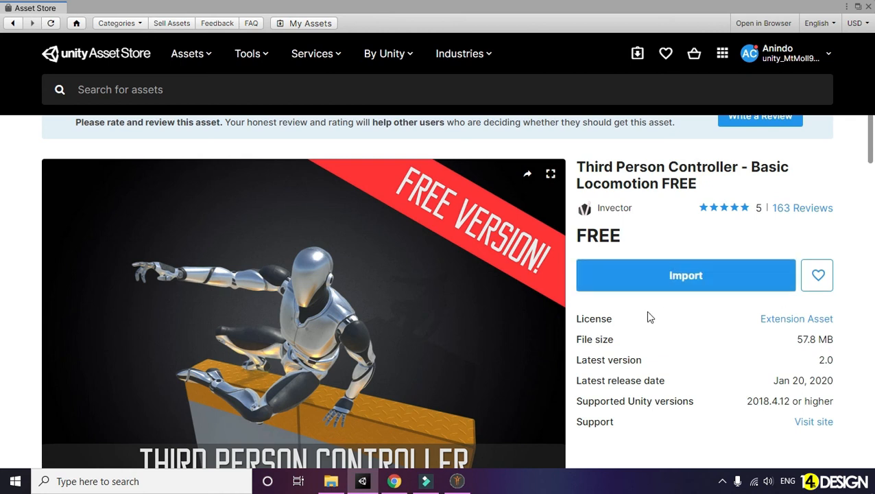
- Import the complete Third Person Controller - Basic Locomotion FREE package, collapsing its folders to review the contents first
{"action": "left_click", "coordinate": [687, 286]}
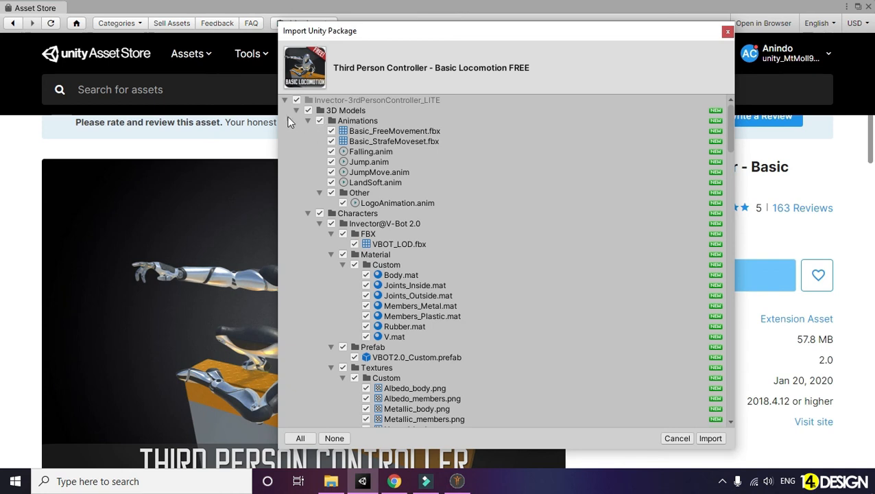
{"action": "left_click", "coordinate": [295, 112]}
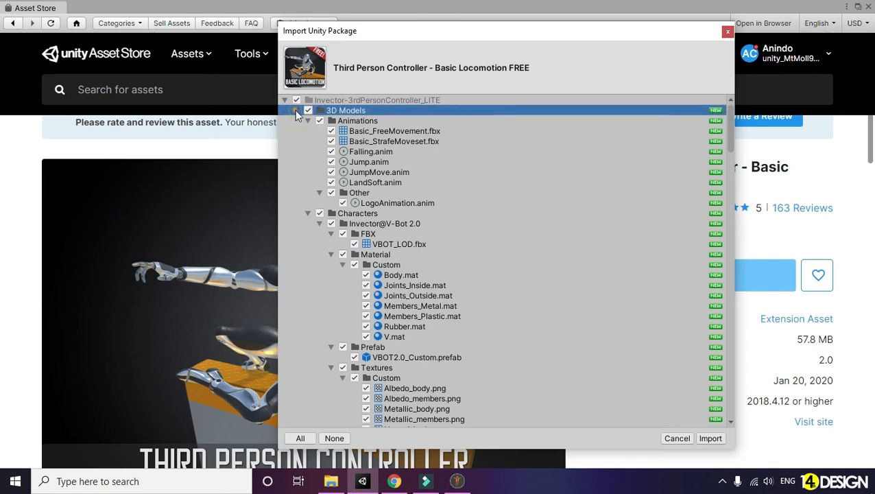
{"action": "left_click", "coordinate": [296, 111]}
{"action": "left_click", "coordinate": [296, 120]}
{"action": "left_click", "coordinate": [296, 131]}
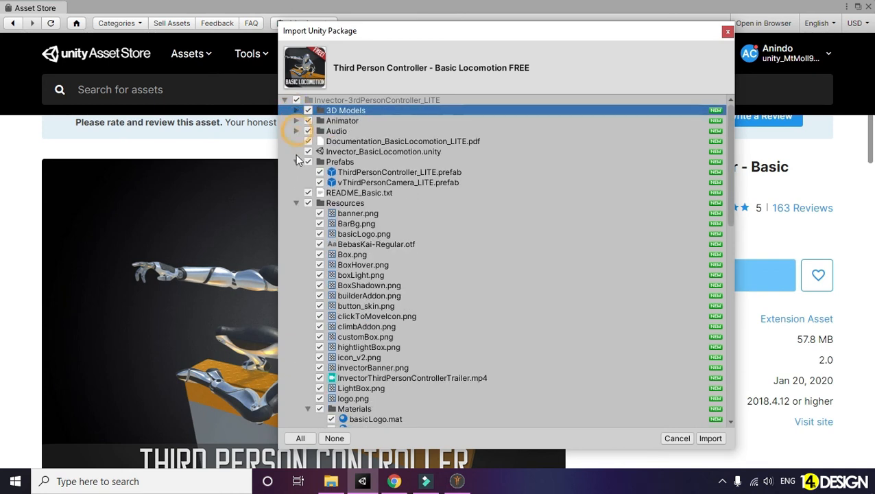
{"action": "left_click", "coordinate": [296, 161]}
{"action": "left_click", "coordinate": [296, 183]}
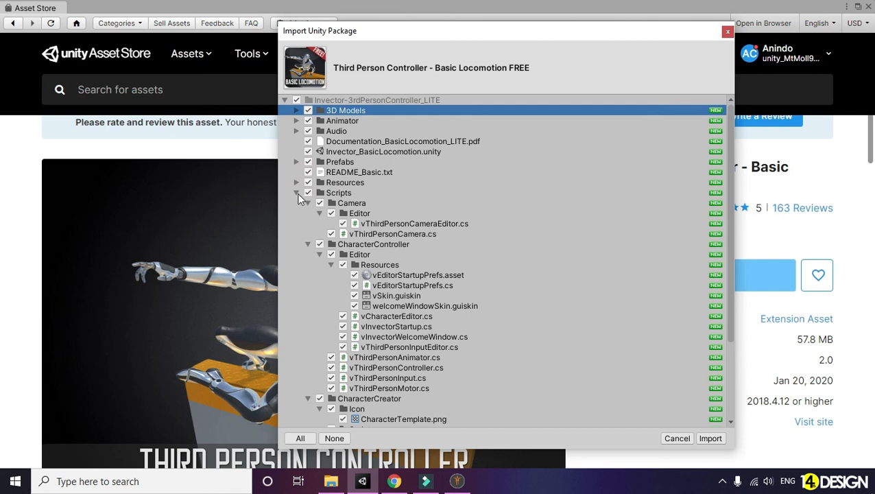
{"action": "left_click", "coordinate": [296, 192]}
{"action": "left_click", "coordinate": [711, 438]}
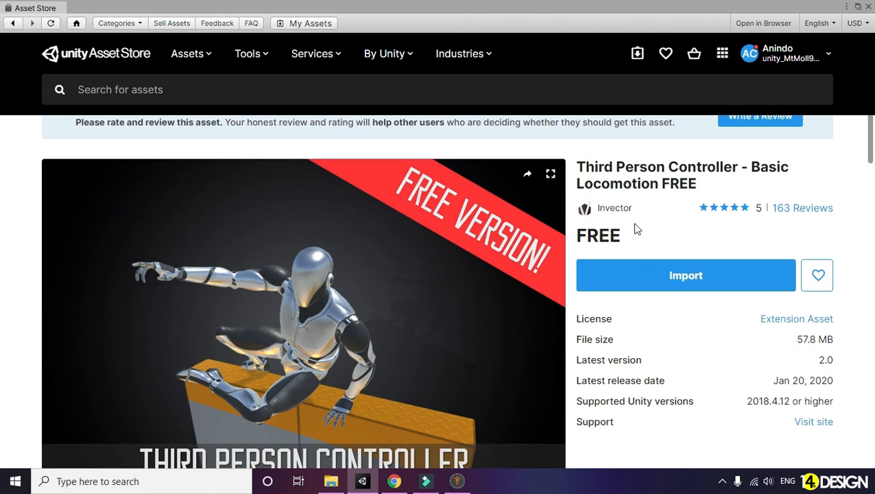
- Dock the Asset Store back into the main editor window, return to the Scene view and check the Invector commands
{"action": "left_click", "coordinate": [857, 6]}
{"action": "left_click_drag", "start_coordinate": [320, 87], "coordinate": [323, 64]}
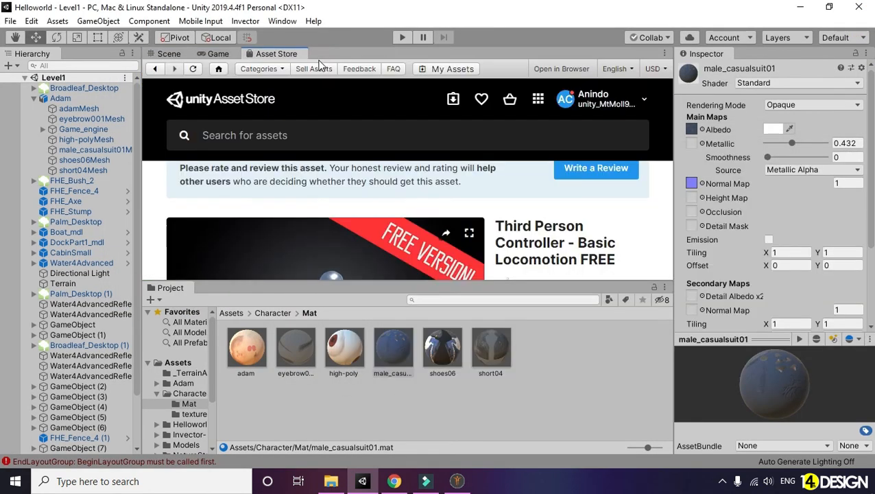
{"action": "left_click", "coordinate": [166, 53]}
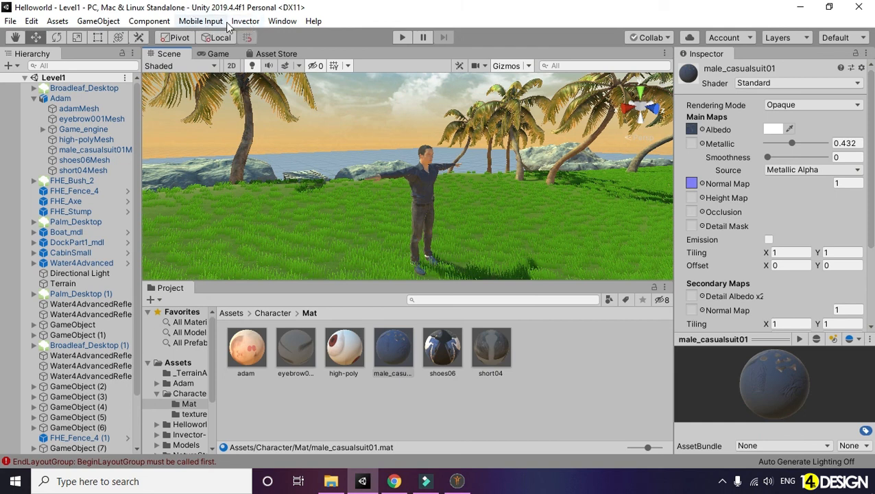
{"action": "left_click", "coordinate": [249, 22]}
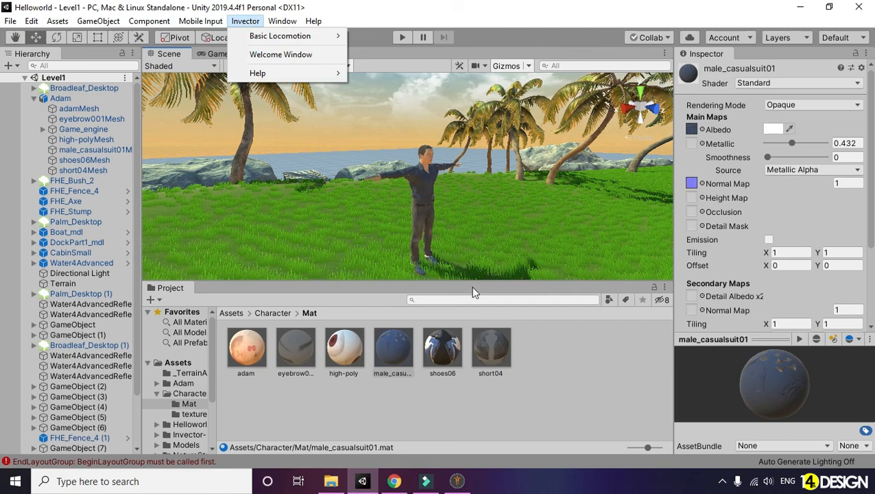
- Delete the Adam character from the Level1 scene and save the scene
{"action": "left_click_drag", "start_coordinate": [330, 186], "coordinate": [426, 238], "text": "alt"}
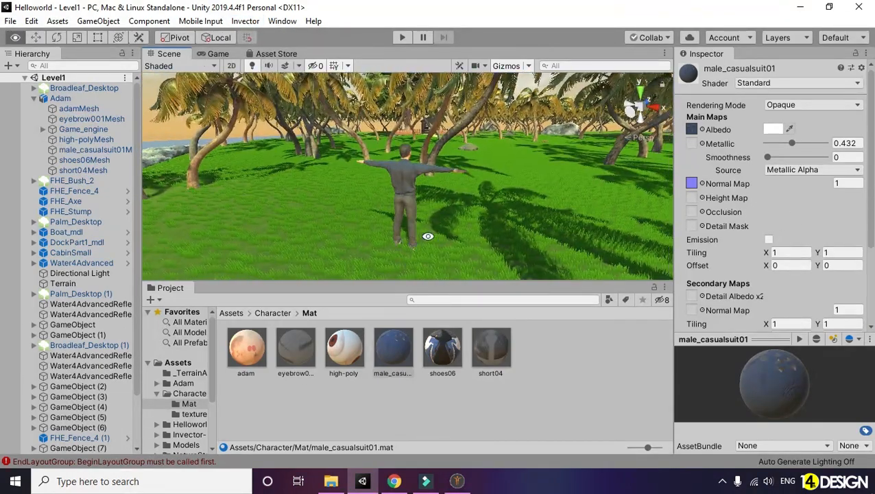
{"action": "left_click", "coordinate": [34, 98]}
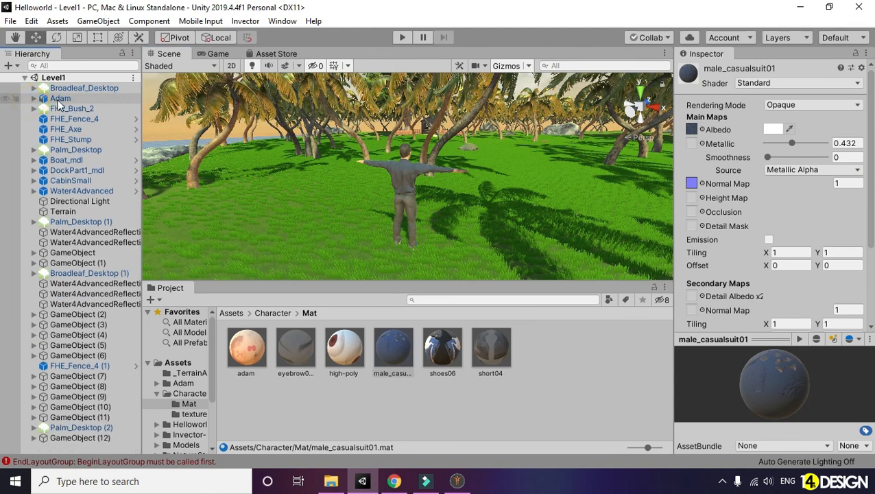
{"action": "left_click", "coordinate": [61, 100]}
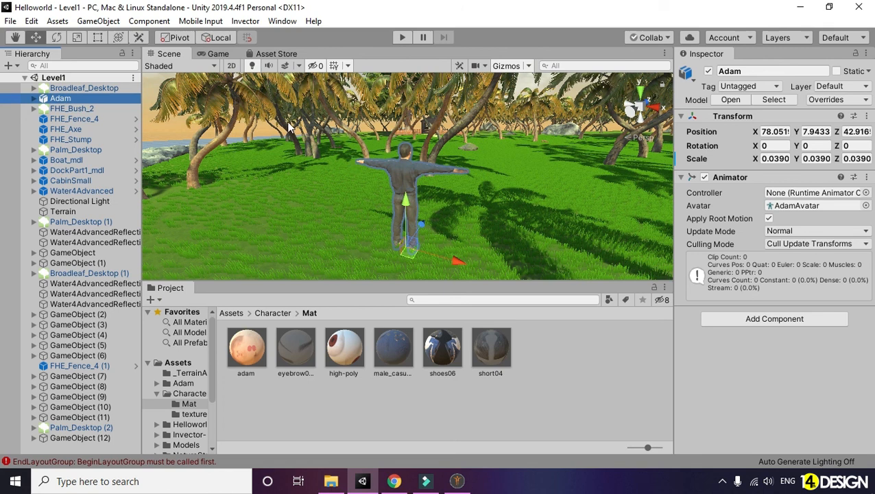
{"action": "key", "text": "Delete"}
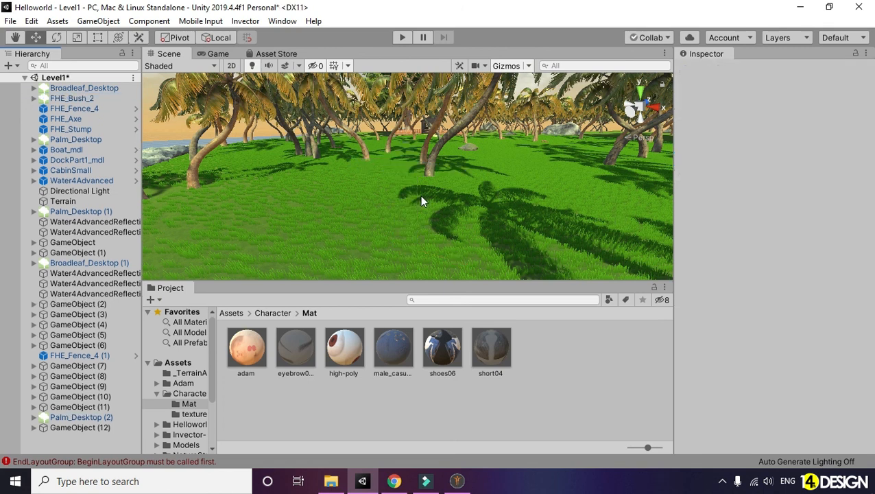
{"action": "key", "text": "ctrl+s"}
- Examine the Model and Rig import settings of the Adam model in the Character folder
{"action": "left_click", "coordinate": [273, 313]}
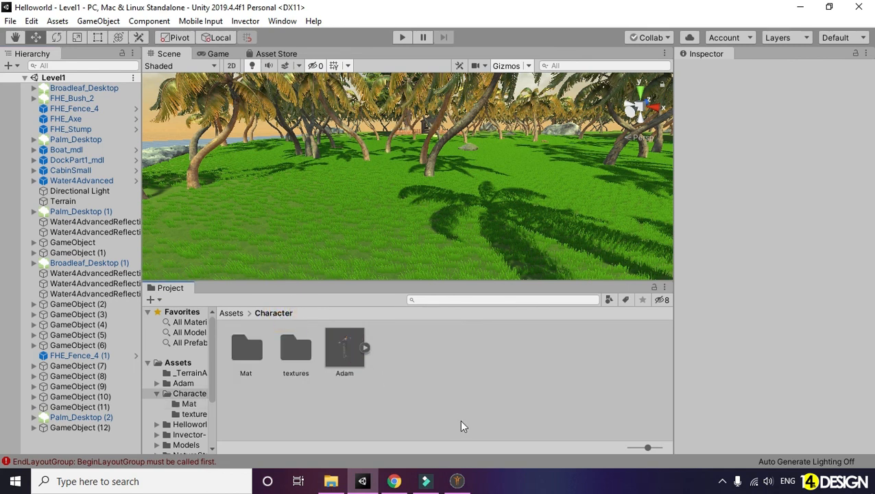
{"action": "left_click", "coordinate": [348, 351]}
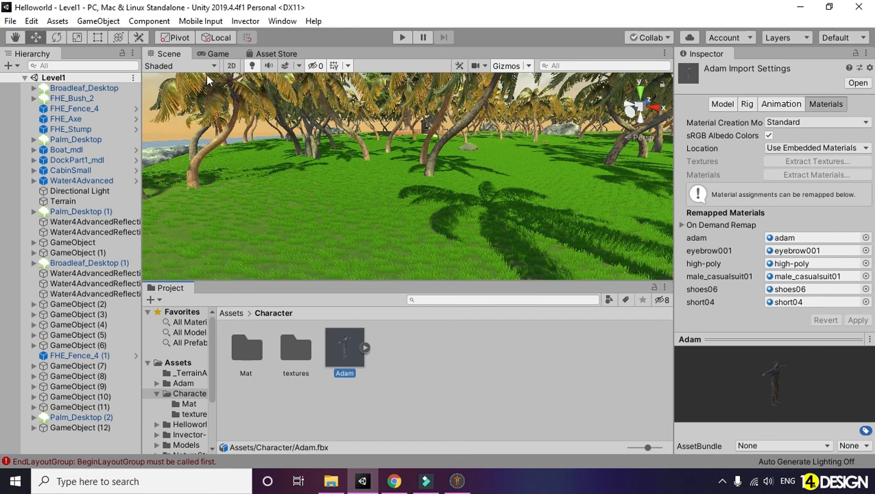
{"action": "left_click", "coordinate": [721, 101]}
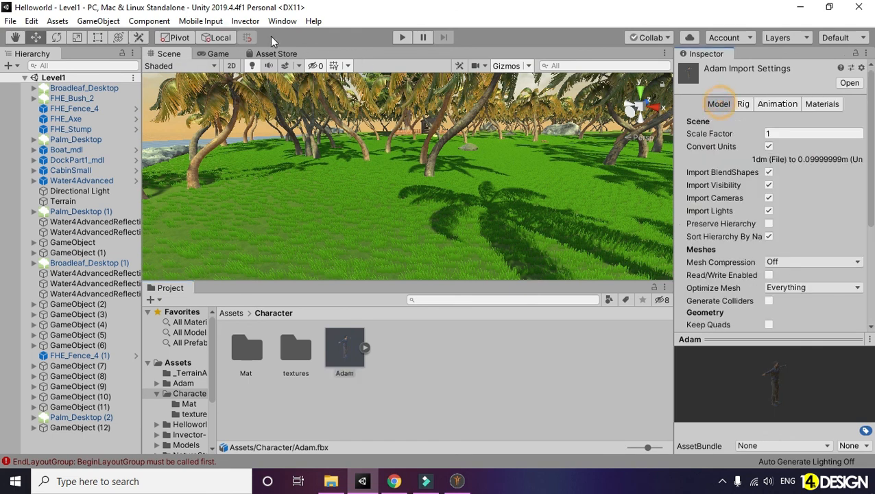
{"action": "left_click", "coordinate": [245, 20]}
{"action": "mouse_move", "coordinate": [266, 42]}
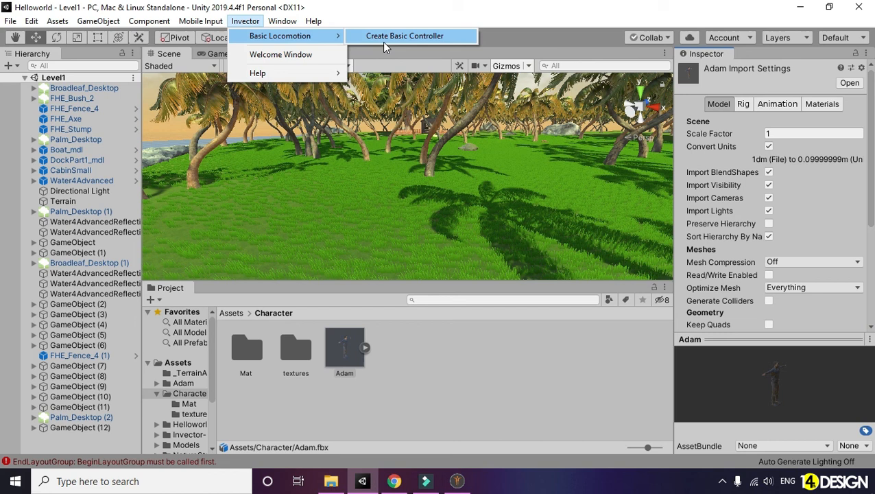
{"action": "left_click", "coordinate": [395, 387]}
{"action": "left_click", "coordinate": [348, 356]}
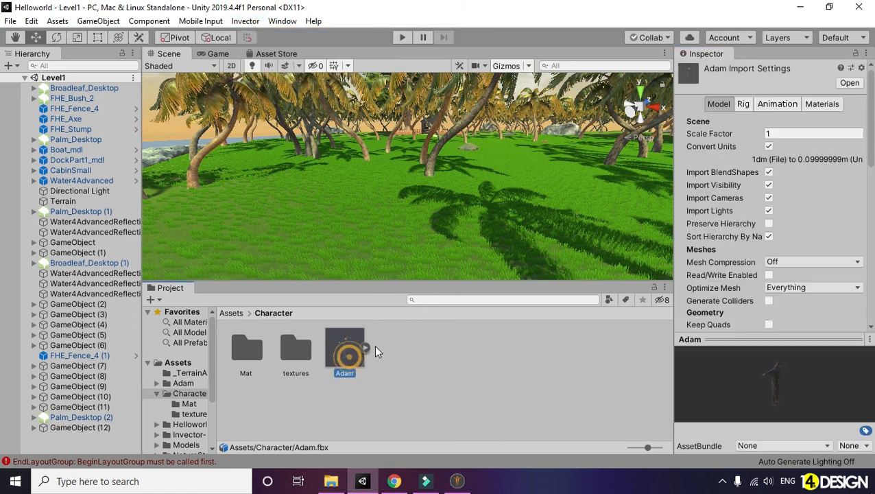
{"action": "left_click", "coordinate": [743, 104]}
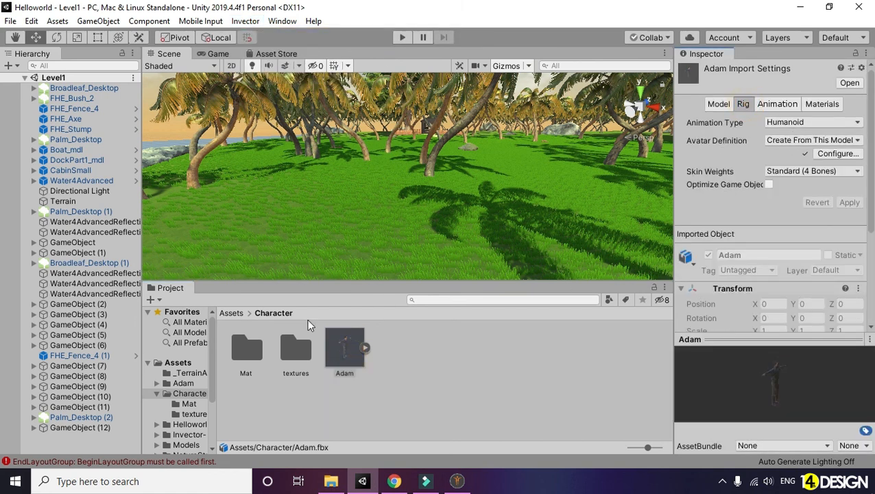
{"action": "left_click", "coordinate": [439, 362]}
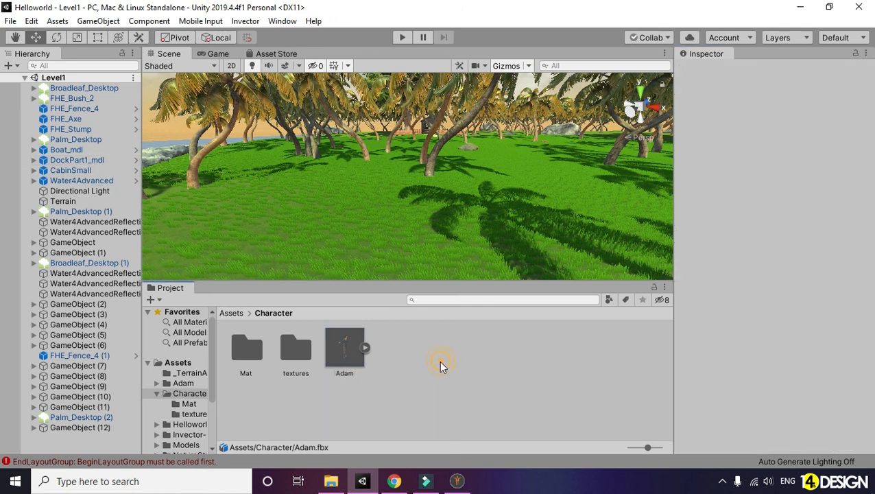
- Create an Invector basic controller from the Adam FBX model with the Invector@BasicLocomotion animator controller
{"action": "left_click", "coordinate": [345, 347]}
{"action": "left_click", "coordinate": [245, 21]}
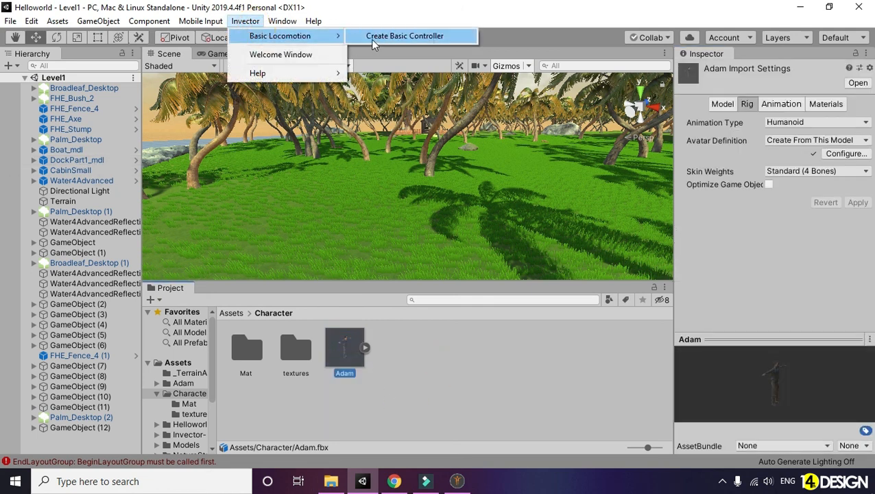
{"action": "left_click", "coordinate": [373, 40]}
{"action": "left_click_drag", "start_coordinate": [509, 226], "coordinate": [463, 198]}
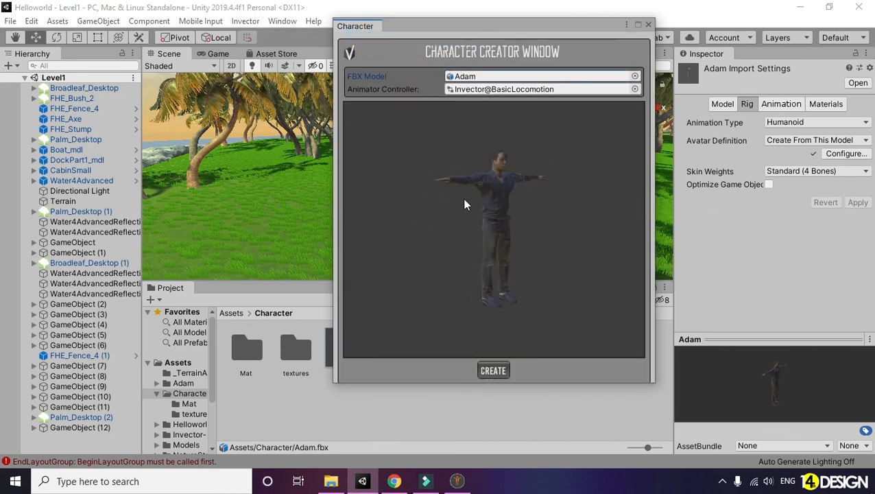
{"action": "left_click", "coordinate": [494, 371]}
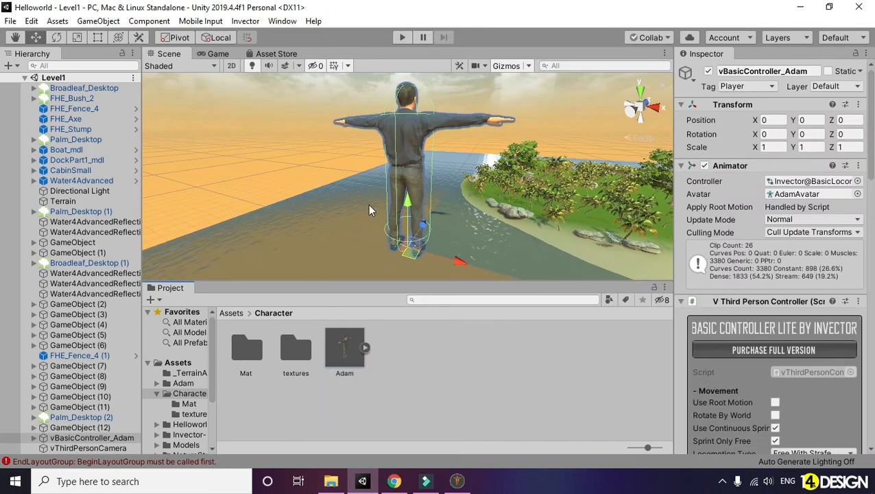
- Move vBasicController_Adam onto the island at about X 67.9, Z 67.6 and scale it uniformly to about 0.132
{"action": "left_click_drag", "start_coordinate": [340, 201], "coordinate": [585, 247], "text": "alt"}
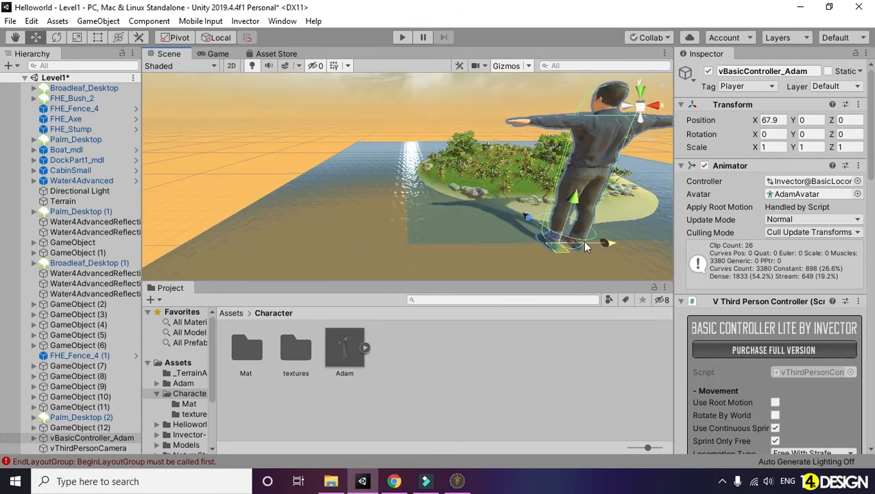
{"action": "left_click_drag", "start_coordinate": [533, 221], "coordinate": [391, 146]}
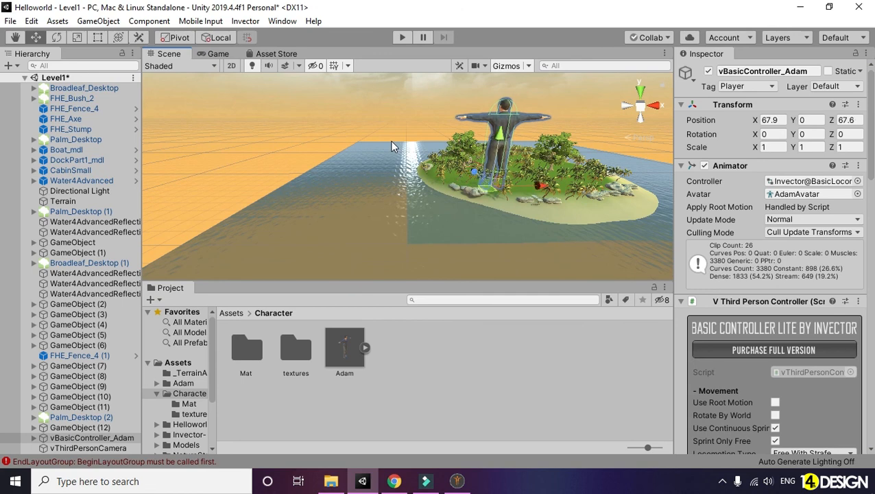
{"action": "key", "text": "f"}
{"action": "key", "text": "r"}
{"action": "left_click_drag", "start_coordinate": [407, 251], "coordinate": [352, 258]}
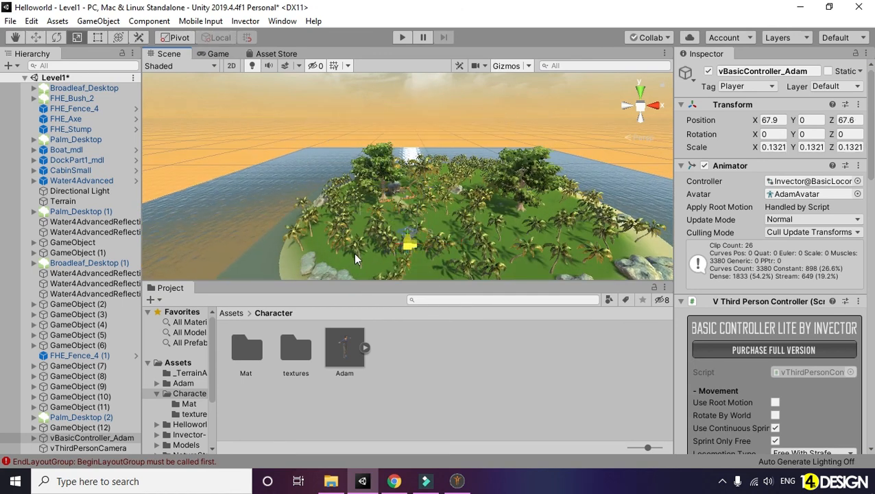
{"action": "key", "text": "f"}
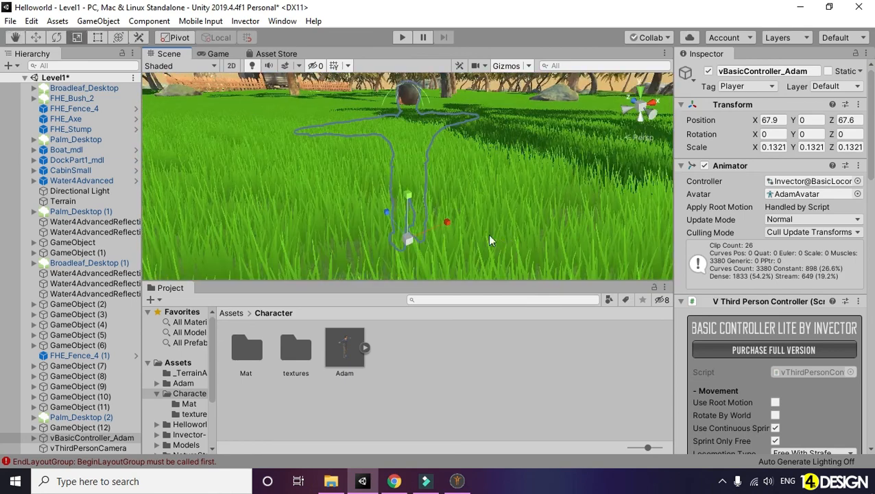
- Reposition the Adam controller above the grass at about Y 7.34, Z 76.43 and scale it uniformly down to about 0.051
{"action": "key", "text": "w"}
{"action": "key", "text": "f"}
{"action": "left_click_drag", "start_coordinate": [405, 120], "coordinate": [521, 110]}
{"action": "key", "text": "r"}
{"action": "left_click_drag", "start_coordinate": [408, 245], "coordinate": [381, 181]}
{"action": "key", "text": "w"}
{"action": "key", "text": "f"}
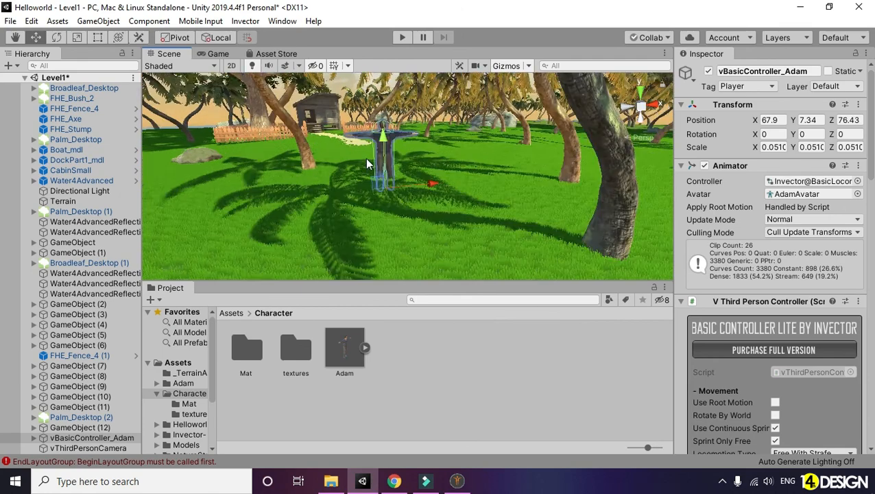
- Move the Adam controller to about Z 93.83 near the wooden fence and shift it along X toward the cabin
{"action": "left_click_drag", "start_coordinate": [360, 219], "coordinate": [331, 180], "text": "alt"}
{"action": "key", "text": "f"}
{"action": "left_click_drag", "start_coordinate": [385, 231], "coordinate": [307, 157]}
{"action": "key", "text": "f"}
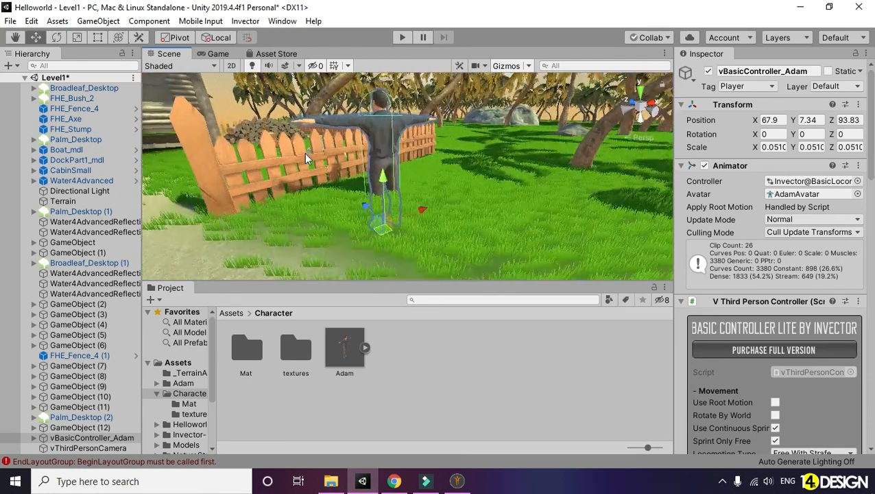
{"action": "left_click_drag", "start_coordinate": [437, 229], "coordinate": [205, 270]}
{"action": "key", "text": "f"}
- Raise the Adam controller and position it at the cabin's front steps, at about X 59.55, Y 9.43, Z 101.61
{"action": "left_click_drag", "start_coordinate": [479, 209], "coordinate": [356, 182], "text": "alt"}
{"action": "left_click_drag", "start_coordinate": [287, 152], "coordinate": [286, 124]}
{"action": "key", "text": "f"}
{"action": "left_click_drag", "start_coordinate": [289, 206], "coordinate": [247, 186], "text": "alt"}
{"action": "left_click_drag", "start_coordinate": [354, 181], "coordinate": [316, 195]}
{"action": "left_click_drag", "start_coordinate": [253, 173], "coordinate": [240, 119]}
{"action": "key", "text": "f"}
{"action": "left_click_drag", "start_coordinate": [402, 204], "coordinate": [295, 193], "text": "alt"}
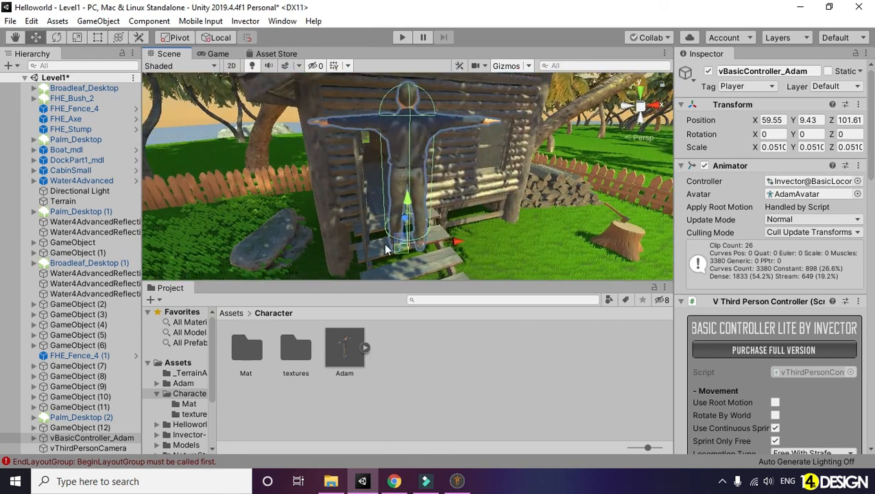
- Scale the Adam controller uniformly down to about 0.034 and move it in front of the cabin steps to about Z 100.34
{"action": "key", "text": "r"}
{"action": "mouse_move", "coordinate": [404, 246]}
{"action": "left_mouse_down"}
{"action": "mouse_move", "coordinate": [375, 252]}
{"action": "mouse_move", "coordinate": [447, 203]}
{"action": "mouse_move", "coordinate": [437, 225]}
{"action": "mouse_move", "coordinate": [402, 253]}
{"action": "left_mouse_up"}
{"action": "mouse_move", "coordinate": [446, 211]}
{"action": "left_mouse_down", "text": "alt"}
{"action": "mouse_move", "coordinate": [377, 208]}
{"action": "mouse_move", "coordinate": [447, 210]}
{"action": "left_mouse_up", "text": "alt"}
{"action": "left_click_drag", "start_coordinate": [406, 249], "coordinate": [402, 248]}
{"action": "left_click_drag", "start_coordinate": [425, 213], "coordinate": [610, 206], "text": "alt"}
{"action": "key", "text": "alt+w"}
{"action": "left_click", "coordinate": [480, 209]}
{"action": "key", "text": "w"}
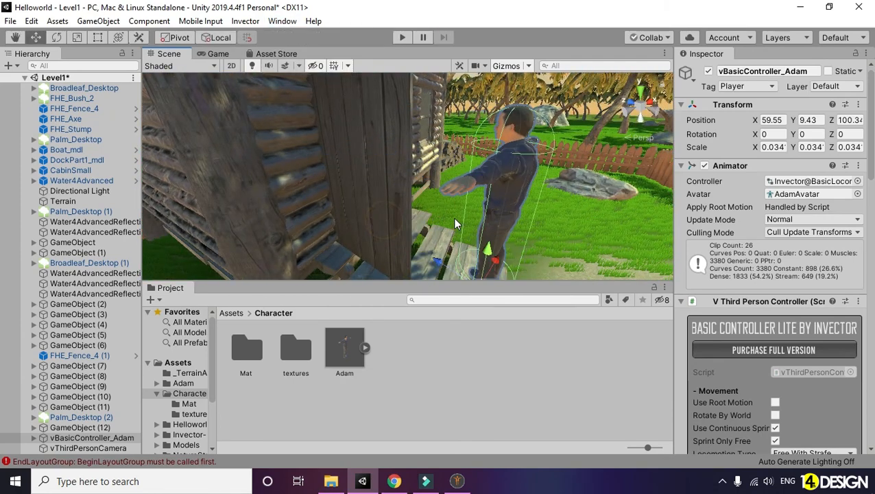
- Move the Adam controller away from the cabin along Z to the open grass at about Z 80.7
{"action": "left_click_drag", "start_coordinate": [454, 223], "coordinate": [547, 186], "text": "alt"}
{"action": "left_click_drag", "start_coordinate": [633, 94], "coordinate": [449, 184], "text": "alt"}
{"action": "scroll", "coordinate": [449, 184], "scroll_direction": "down", "scroll_amount": 5}
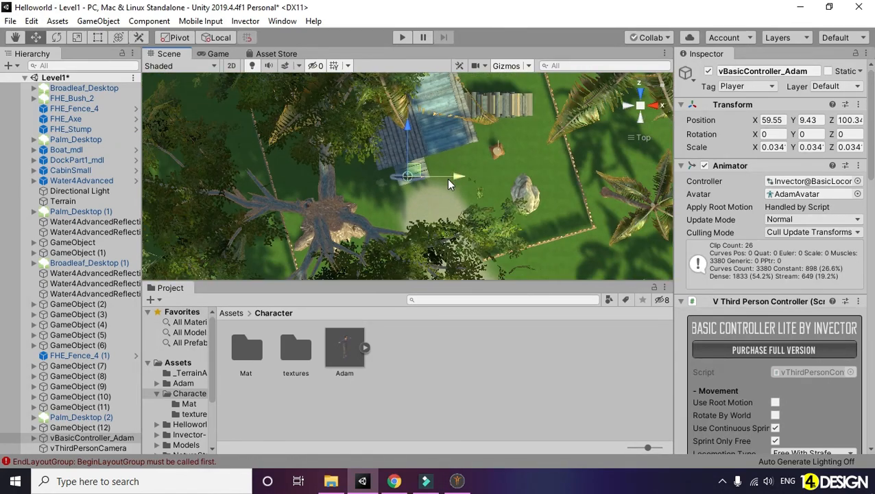
{"action": "scroll", "coordinate": [415, 178], "scroll_direction": "down", "scroll_amount": 6}
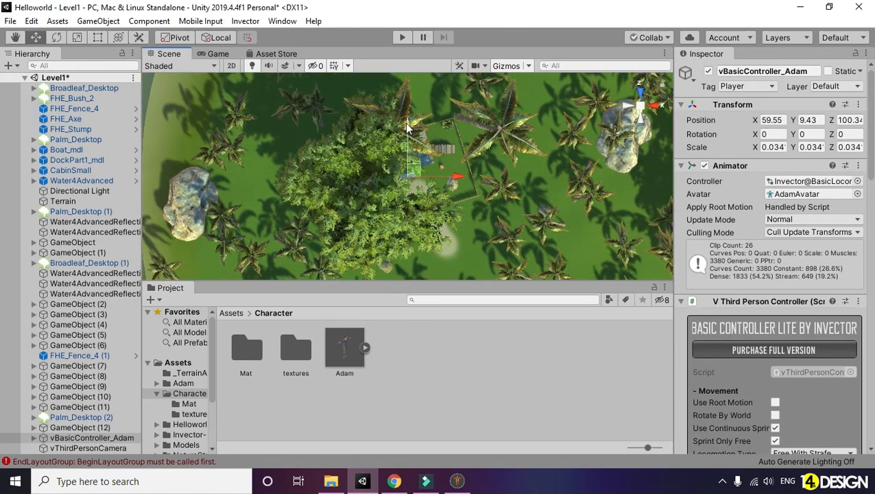
{"action": "key", "text": "f"}
{"action": "left_click_drag", "start_coordinate": [419, 218], "coordinate": [426, 115]}
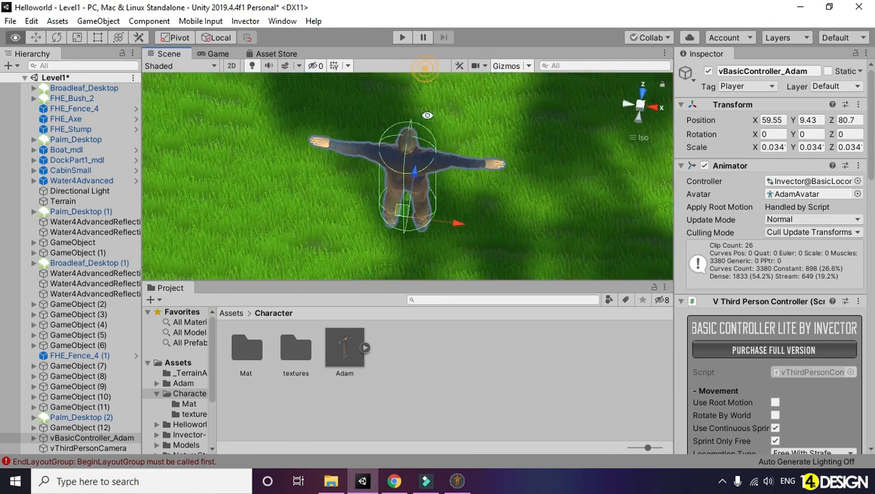
- Lower the Adam controller to about Y 8.023 so its feet rest on the grass
{"action": "left_click_drag", "start_coordinate": [375, 188], "coordinate": [506, 88], "text": "alt"}
{"action": "left_click_drag", "start_coordinate": [348, 189], "coordinate": [645, 172], "text": "alt"}
{"action": "scroll", "coordinate": [436, 203], "scroll_direction": "down", "scroll_amount": 5}
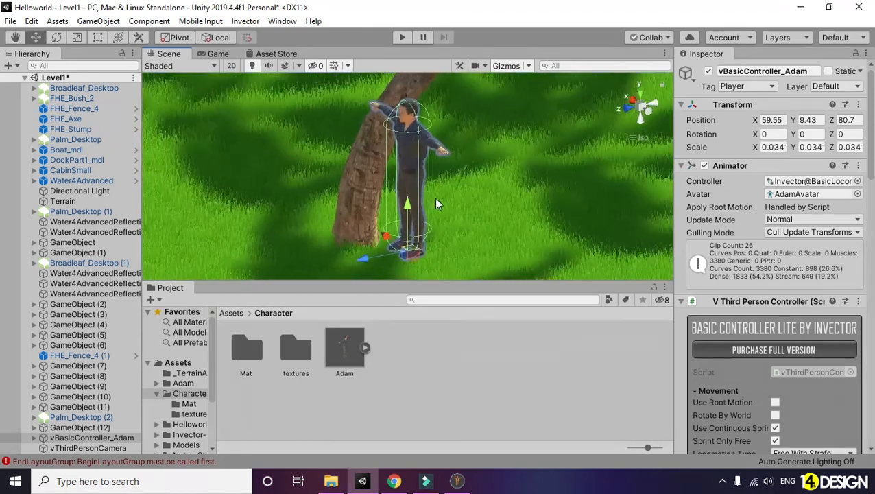
{"action": "scroll", "coordinate": [433, 204], "scroll_direction": "down", "scroll_amount": 3}
{"action": "left_click_drag", "start_coordinate": [408, 166], "coordinate": [409, 209]}
{"action": "key", "text": "f"}
{"action": "left_click_drag", "start_coordinate": [325, 245], "coordinate": [409, 215], "text": "alt"}
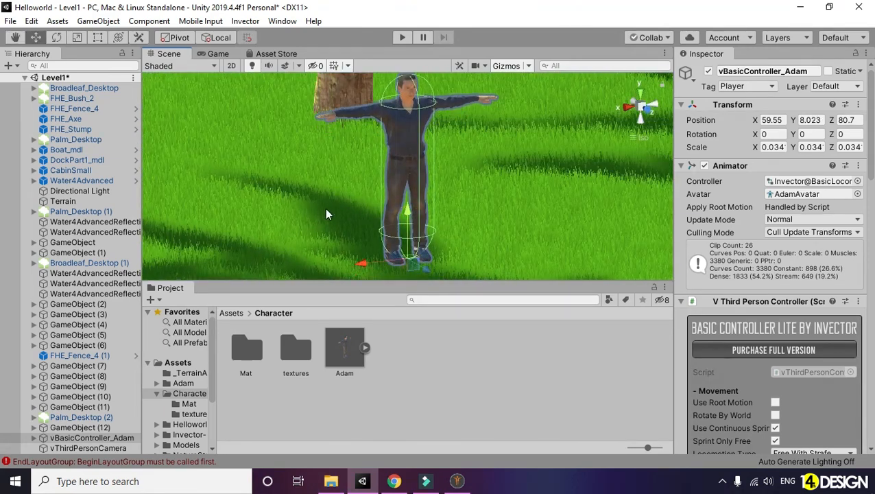
- Widen the Hierarchy, then examine the Adam controller, the third-person camera settings and the camera's view in the Game view
{"action": "left_click_drag", "start_coordinate": [139, 255], "coordinate": [198, 254]}
{"action": "left_click", "coordinate": [151, 437]}
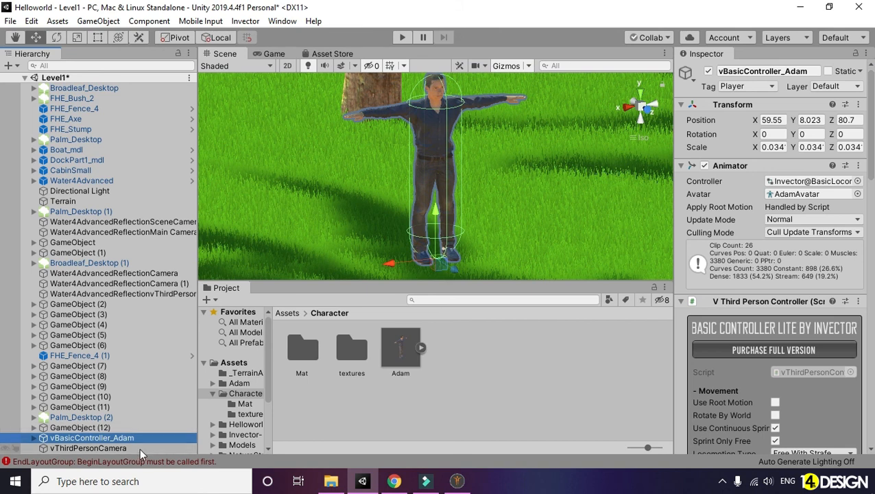
{"action": "left_click", "coordinate": [139, 448]}
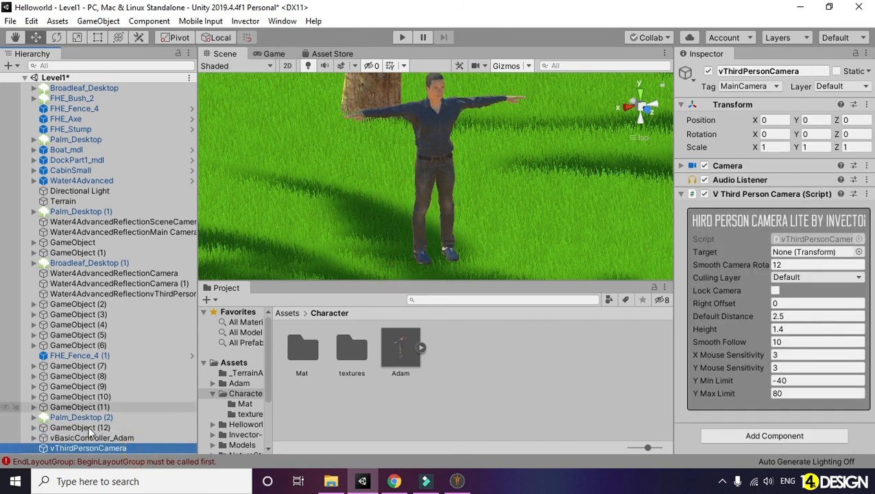
{"action": "left_click_drag", "start_coordinate": [389, 177], "coordinate": [183, 364], "text": "alt"}
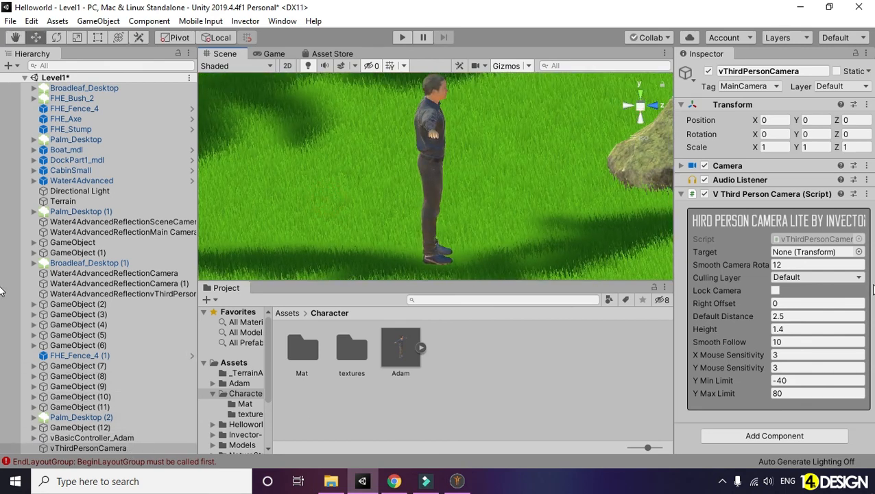
{"action": "left_click", "coordinate": [274, 54]}
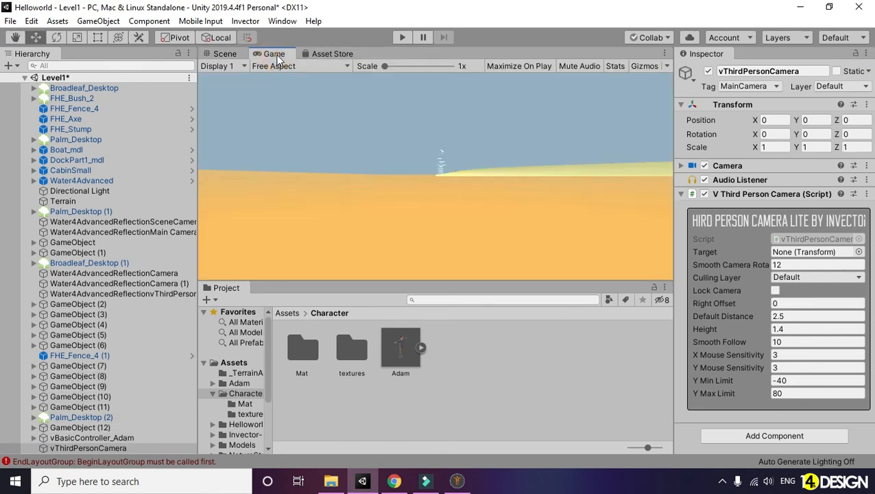
{"action": "left_click", "coordinate": [123, 437]}
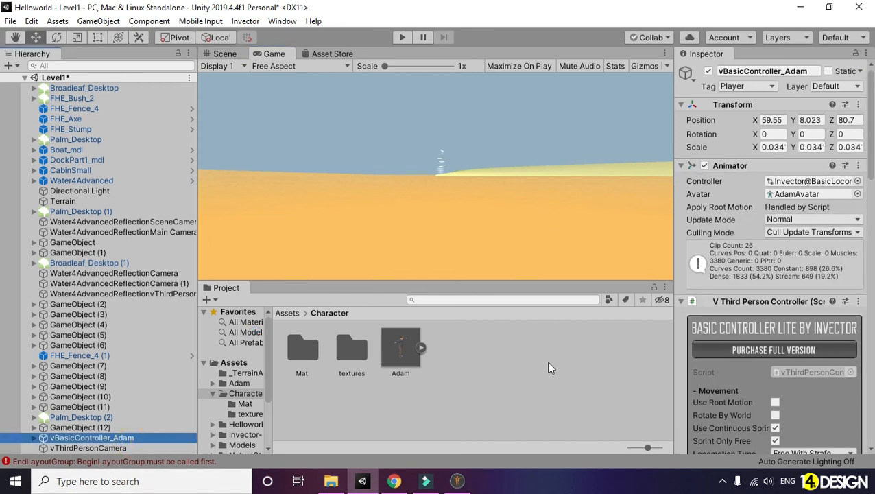
{"action": "left_click", "coordinate": [538, 392]}
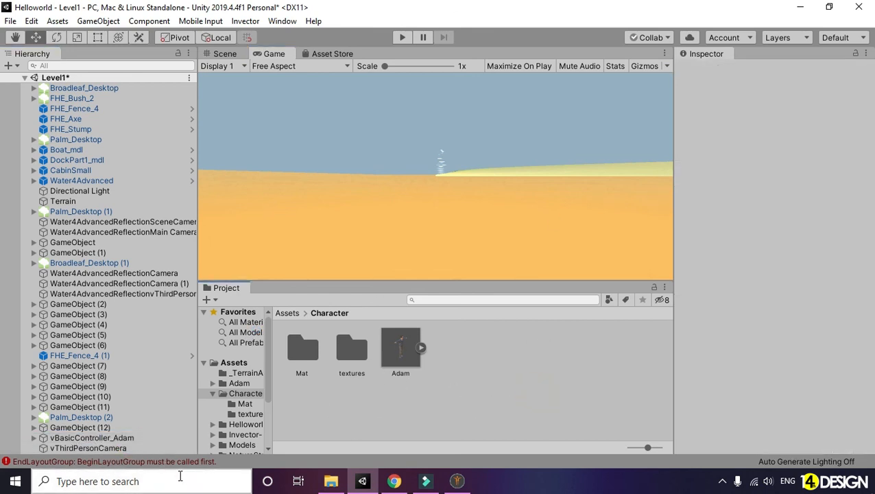
- Try to raise vThirdPersonCamera along Y while watching the Game view
{"action": "left_click", "coordinate": [163, 447]}
{"action": "left_click", "coordinate": [809, 120]}
{"action": "type", "text": "0.64"}
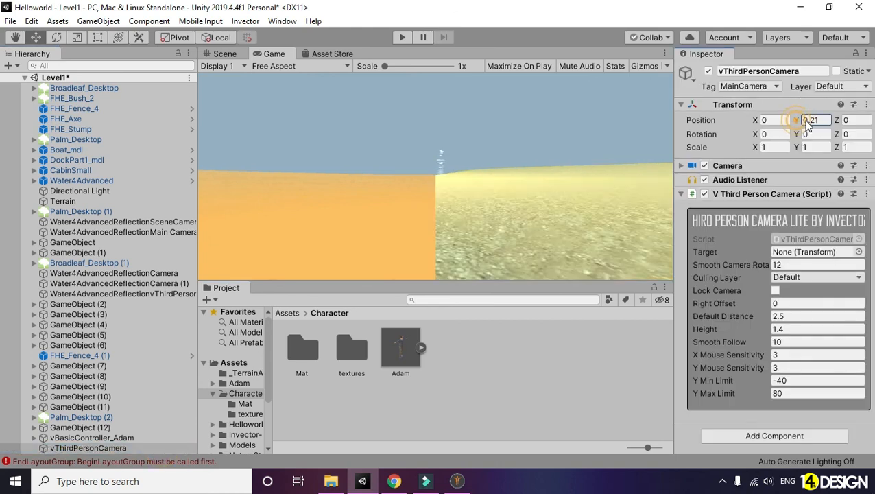
{"action": "left_click", "coordinate": [232, 68]}
{"action": "left_click", "coordinate": [222, 58]}
{"action": "left_click", "coordinate": [223, 55]}
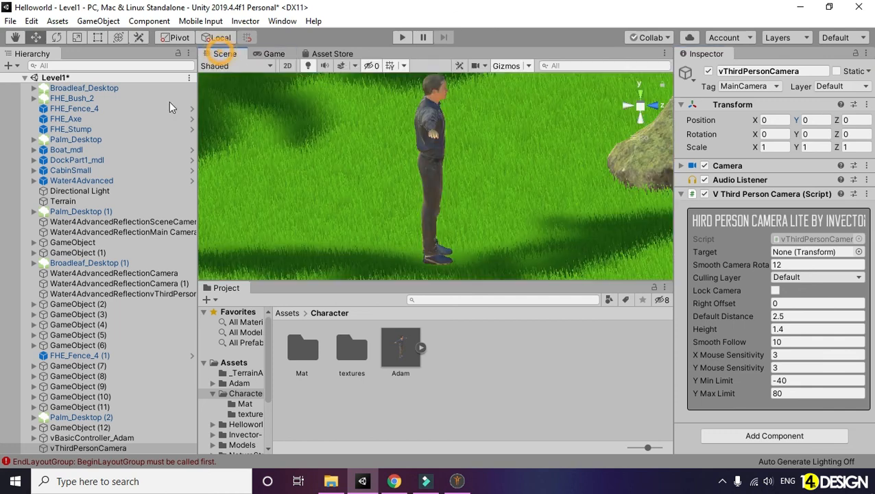
- Move vBasicController_Adam and vThirdPersonCamera together to the top of the Level1 hierarchy
{"action": "left_click", "coordinate": [81, 441]}
{"action": "left_click", "coordinate": [89, 447], "text": "ctrl"}
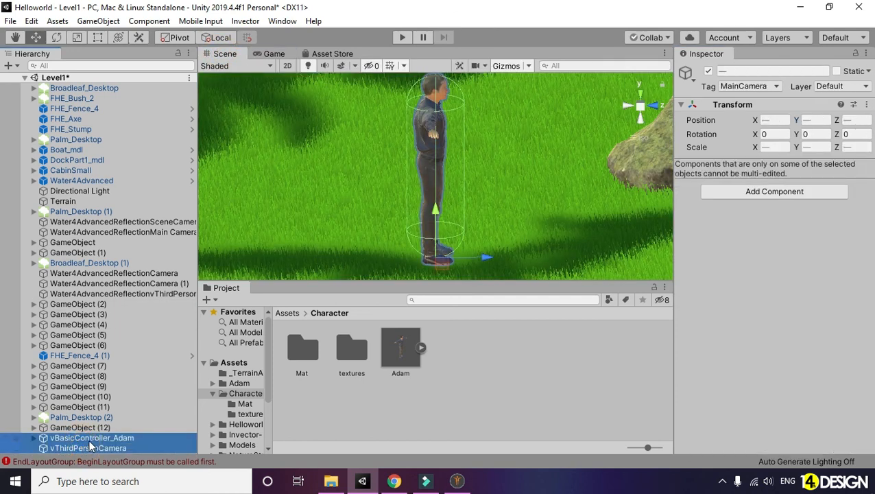
{"action": "left_click_drag", "start_coordinate": [91, 439], "coordinate": [122, 90]}
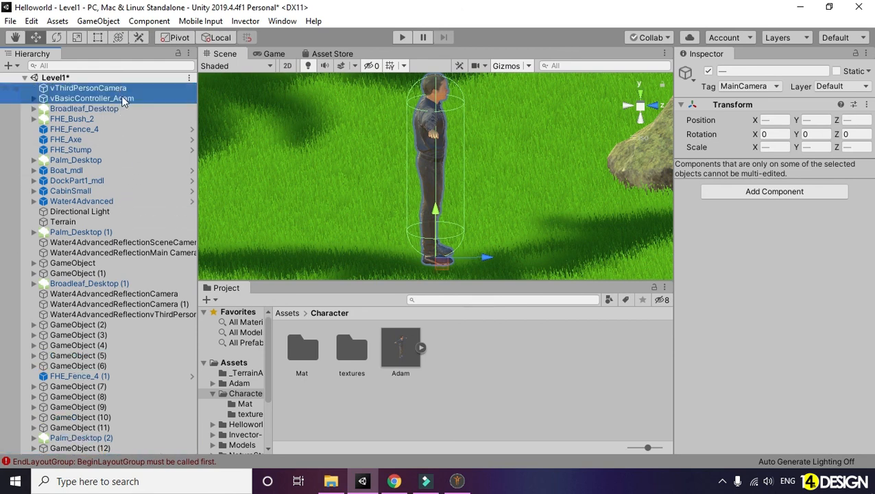
{"action": "left_click", "coordinate": [473, 364]}
- Frame Adam from behind in the Scene view and move vThirdPersonCamera to that view
{"action": "left_click", "coordinate": [88, 88]}
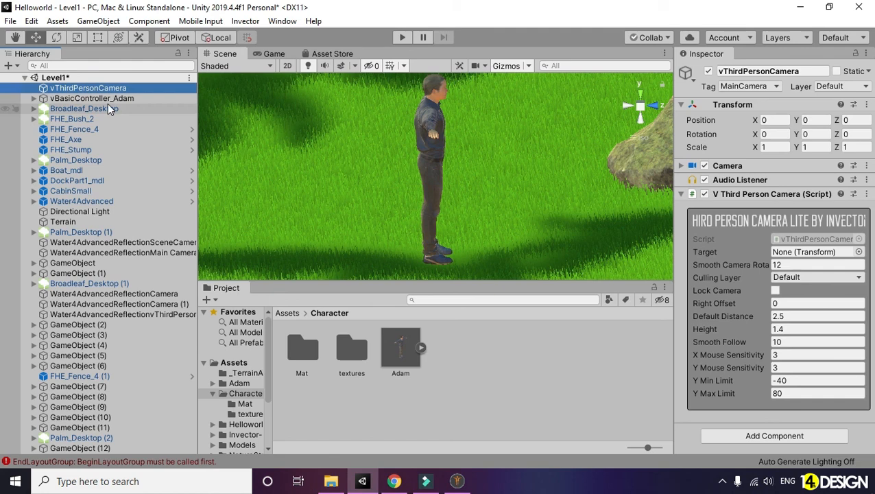
{"action": "left_click", "coordinate": [108, 98]}
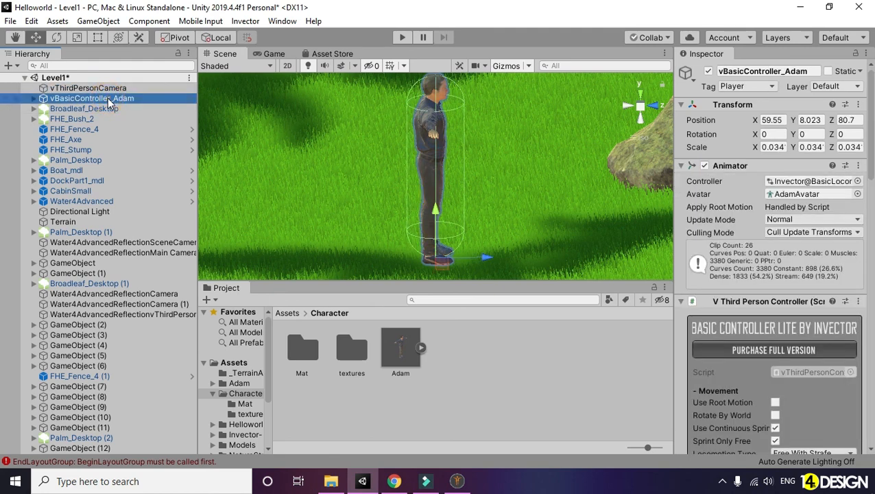
{"action": "left_click", "coordinate": [108, 89]}
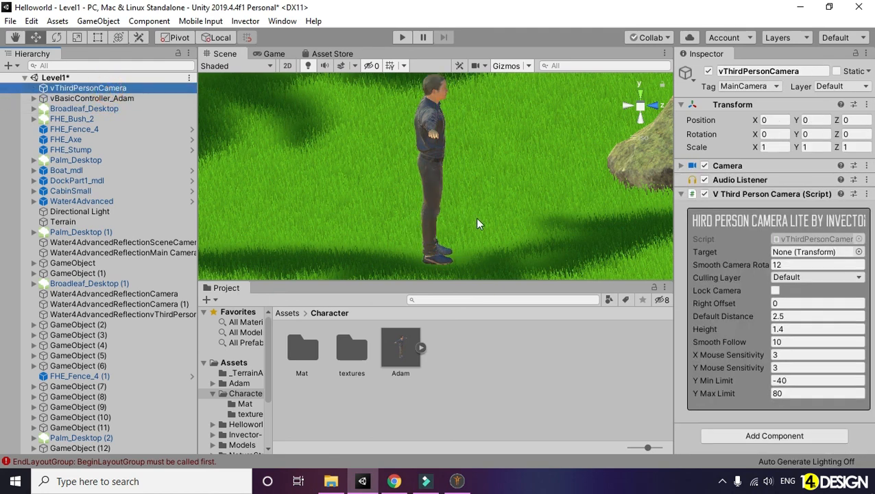
{"action": "left_click_drag", "start_coordinate": [351, 187], "coordinate": [411, 191], "text": "alt"}
{"action": "left_click_drag", "start_coordinate": [348, 195], "coordinate": [611, 197], "text": "alt"}
{"action": "left_click_drag", "start_coordinate": [549, 200], "coordinate": [358, 219], "text": "alt"}
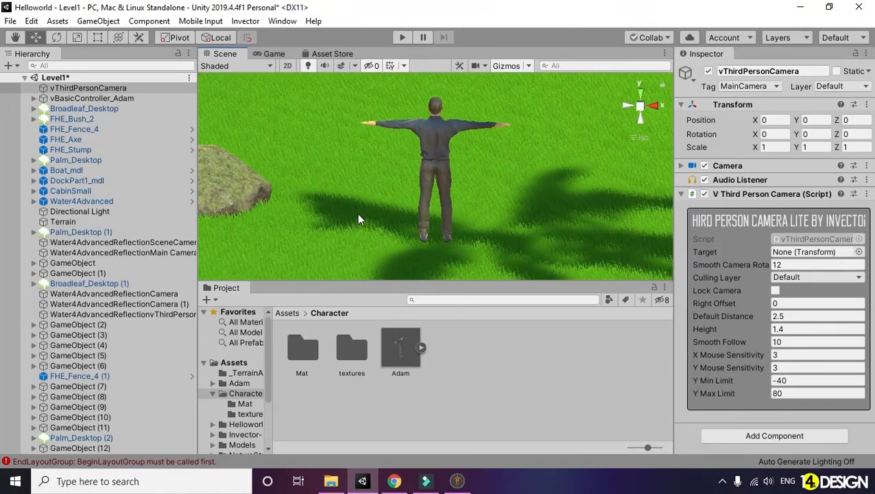
{"action": "left_click_drag", "start_coordinate": [490, 195], "coordinate": [508, 189], "text": "alt"}
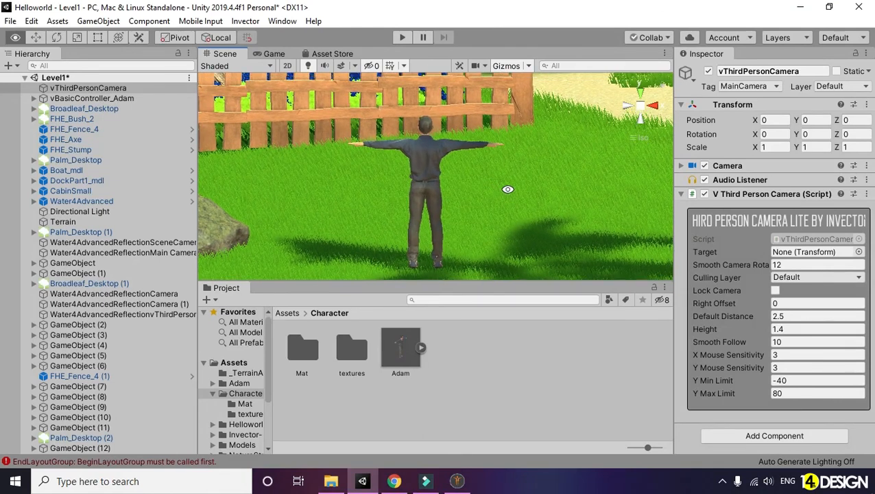
{"action": "left_click", "coordinate": [127, 90]}
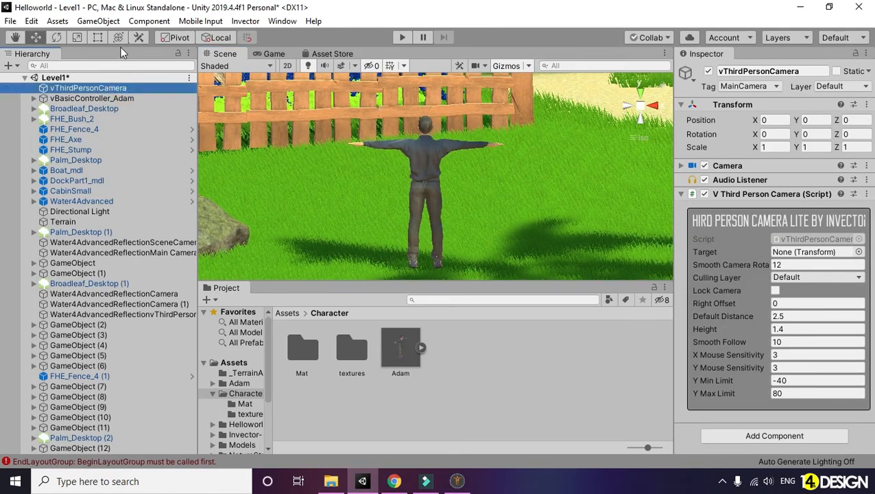
{"action": "left_click", "coordinate": [98, 21]}
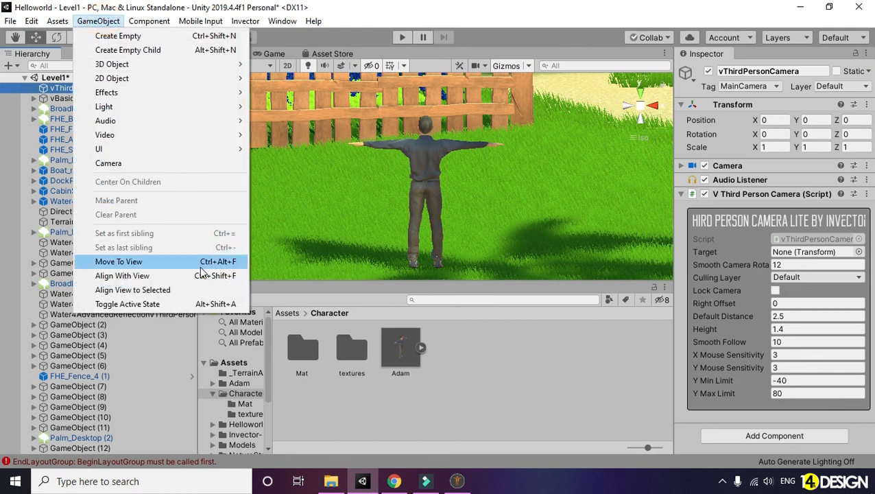
{"action": "left_click", "coordinate": [203, 265]}
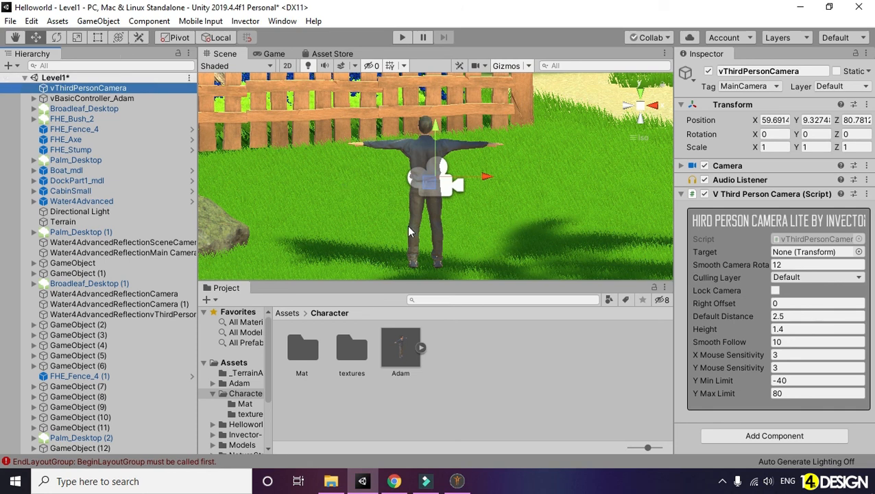
- Move vThirdPersonCamera behind Adam and raise it to about Y 9.874, Z 79.285, then check the framing in the Game view
{"action": "left_click_drag", "start_coordinate": [387, 204], "coordinate": [663, 219], "text": "alt"}
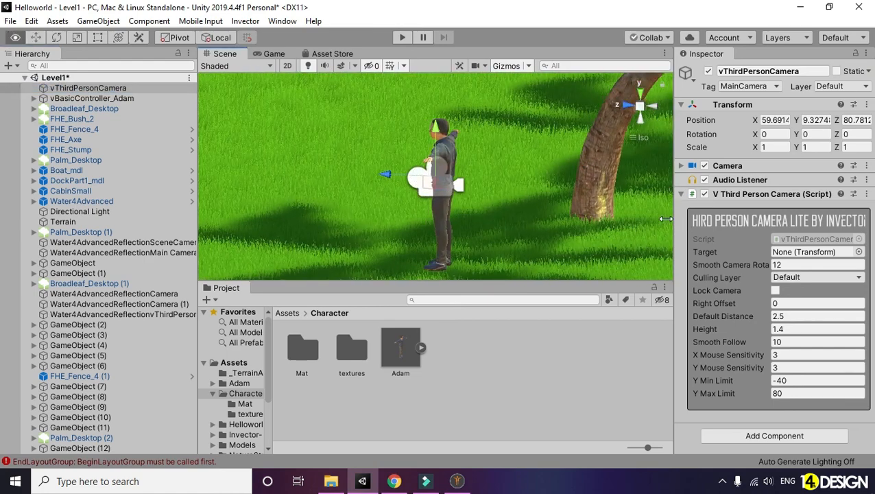
{"action": "left_click_drag", "start_coordinate": [384, 179], "coordinate": [488, 179]}
{"action": "left_click_drag", "start_coordinate": [539, 141], "coordinate": [538, 104]}
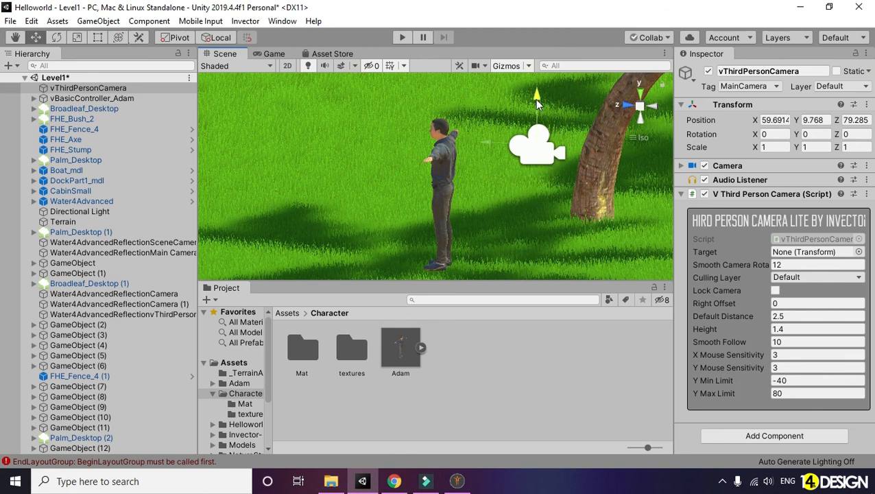
{"action": "left_click", "coordinate": [270, 54]}
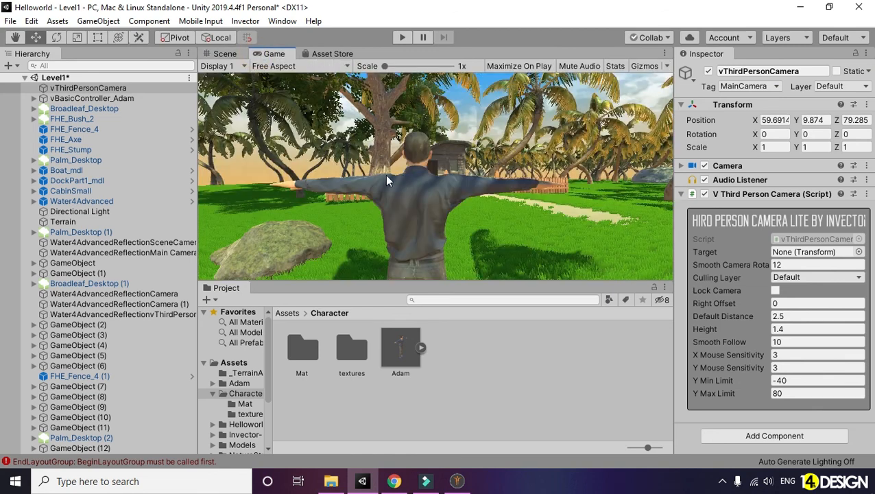
- Adjust vThirdPersonCamera's position to X 59.51, Y 9.6, Z 78.15 to centre Adam farther from the camera
{"action": "left_click", "coordinate": [92, 88]}
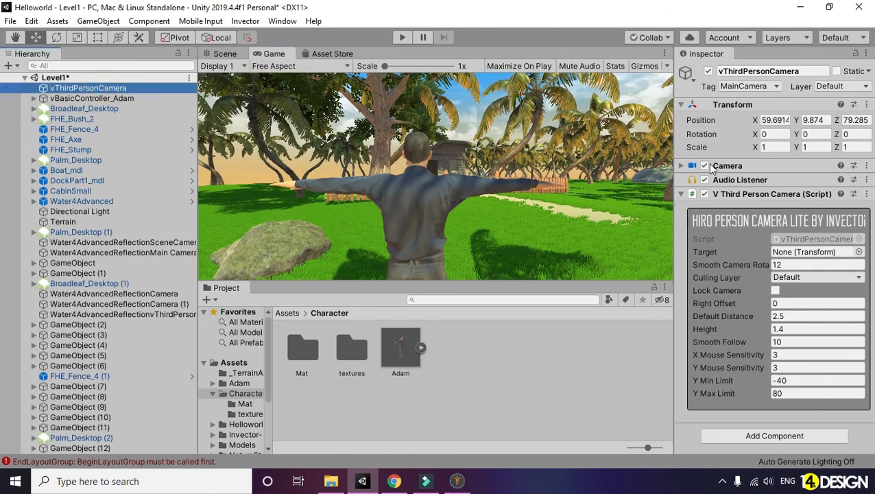
{"action": "left_click_drag", "start_coordinate": [754, 121], "coordinate": [799, 122]}
{"action": "key", "text": "ctrl+z"}
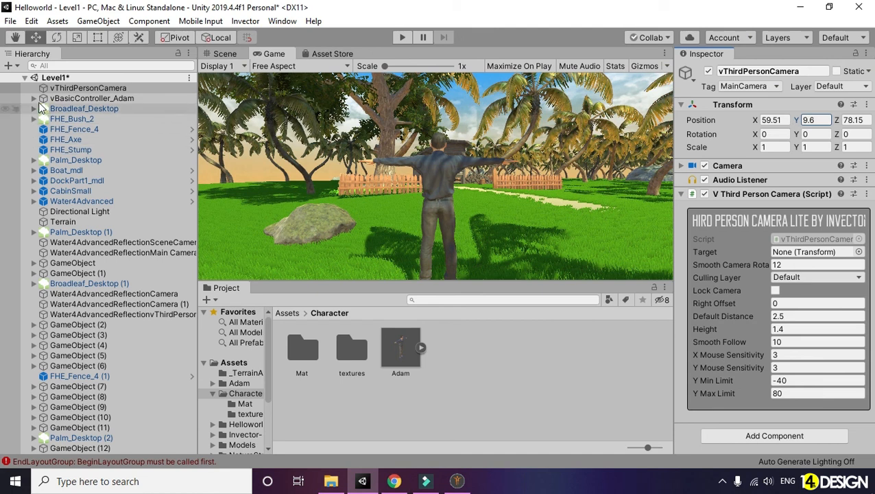
- Make vThirdPersonCamera a child of vBasicController_Adam in the Hierarchy
{"action": "left_click", "coordinate": [532, 381]}
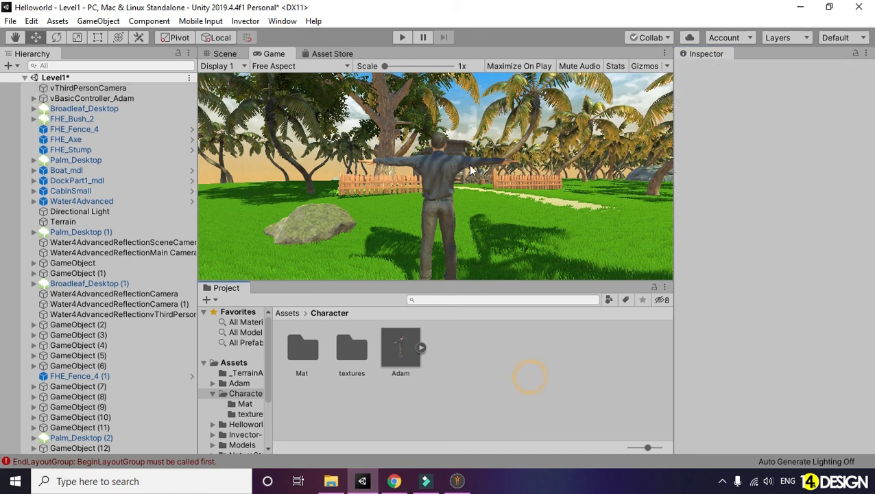
{"action": "left_click", "coordinate": [84, 89]}
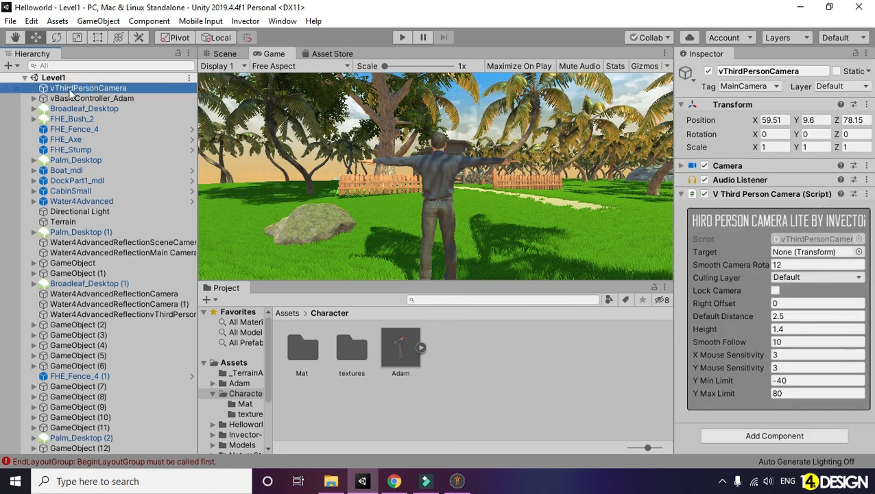
{"action": "left_click_drag", "start_coordinate": [87, 96], "coordinate": [98, 100]}
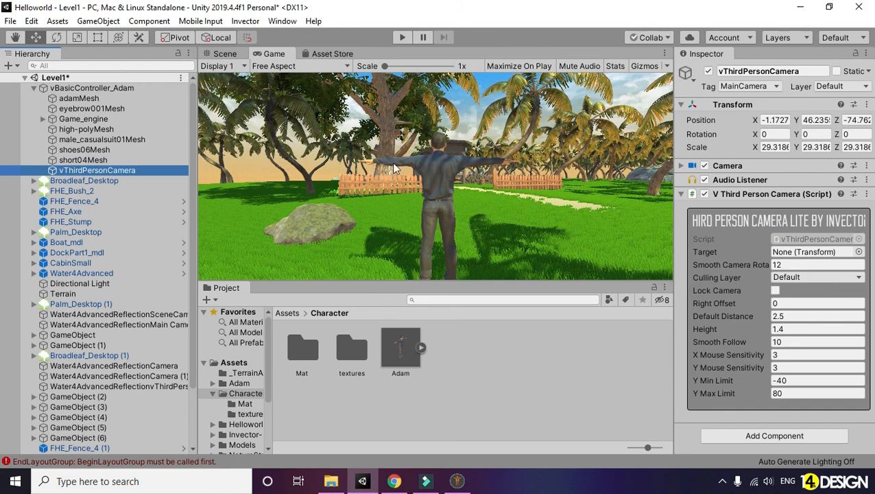
- Play-test Adam's movement forward and sideways with the attached follow camera, and stop the game
{"action": "left_click", "coordinate": [403, 40]}
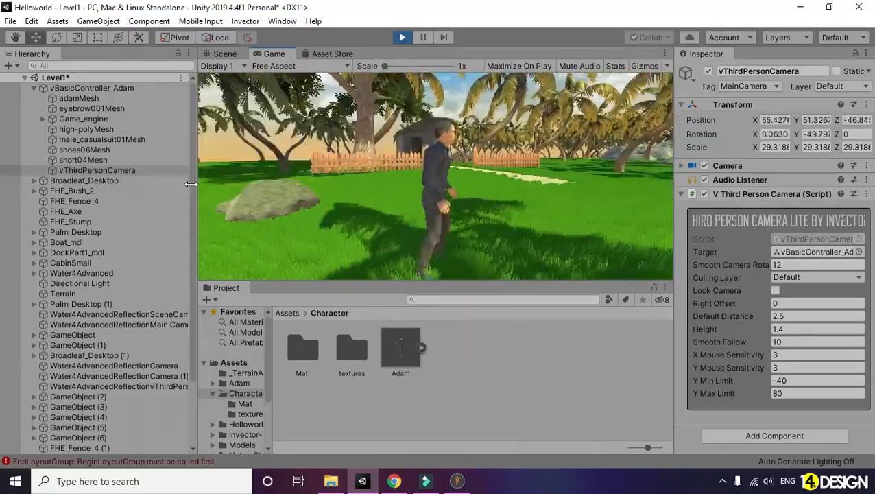
{"action": "key", "text": "w"}
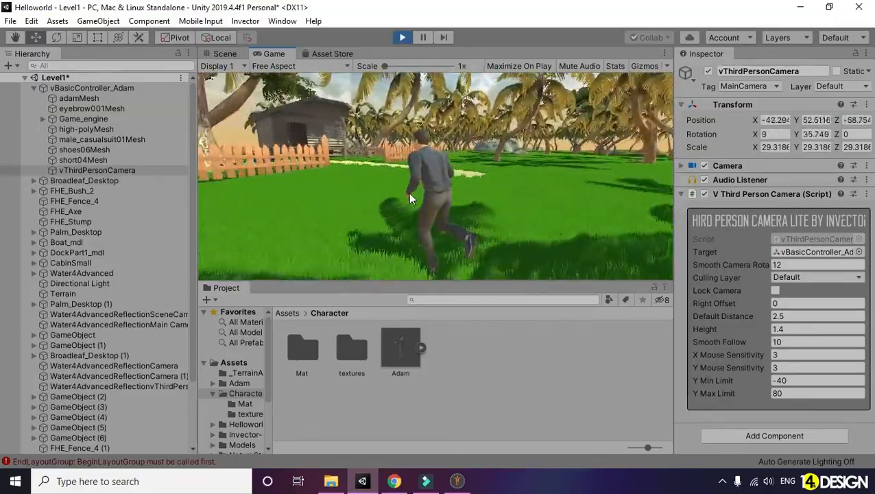
{"action": "key", "text": "a"}
{"action": "key", "text": "d"}
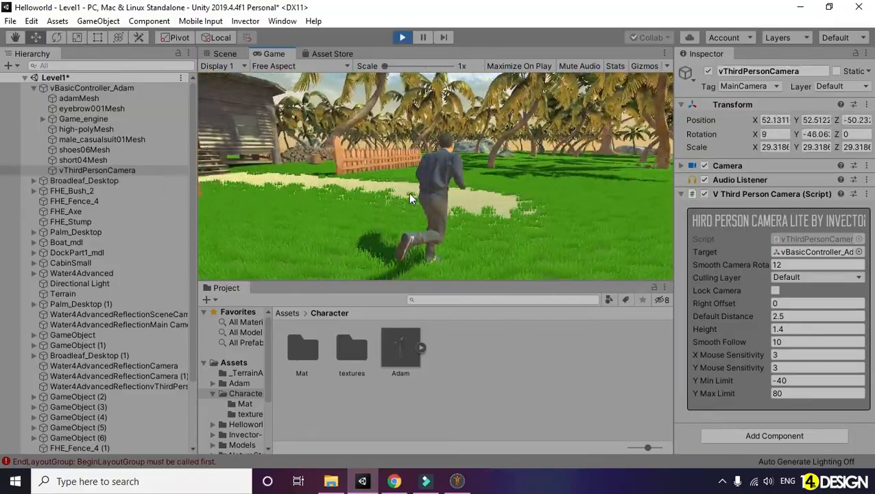
{"action": "left_click", "coordinate": [401, 37]}
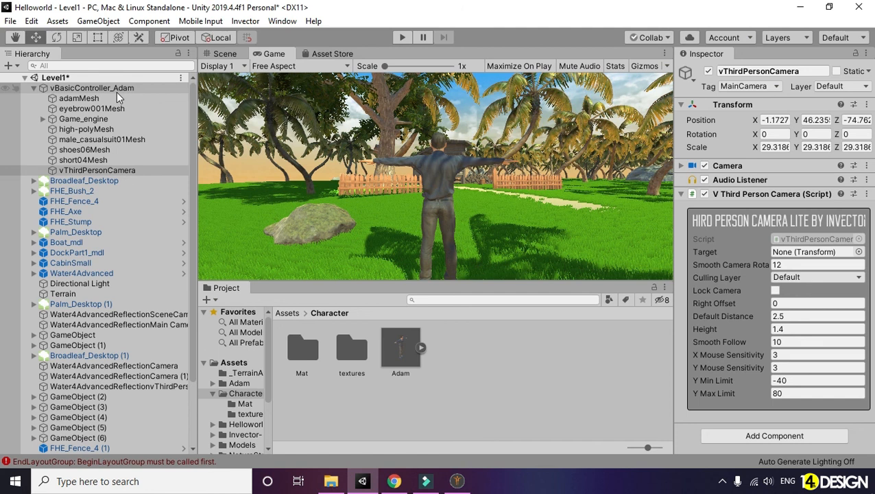
- Disable Use Continuous Sprint and Sprint Only Free in vBasicController_Adam's V Third Person Controller settings
{"action": "left_click", "coordinate": [499, 361]}
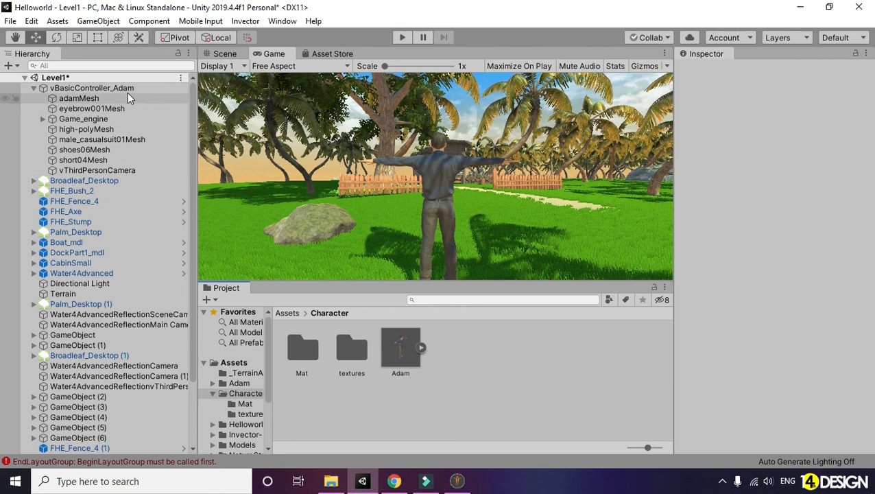
{"action": "left_click", "coordinate": [105, 89]}
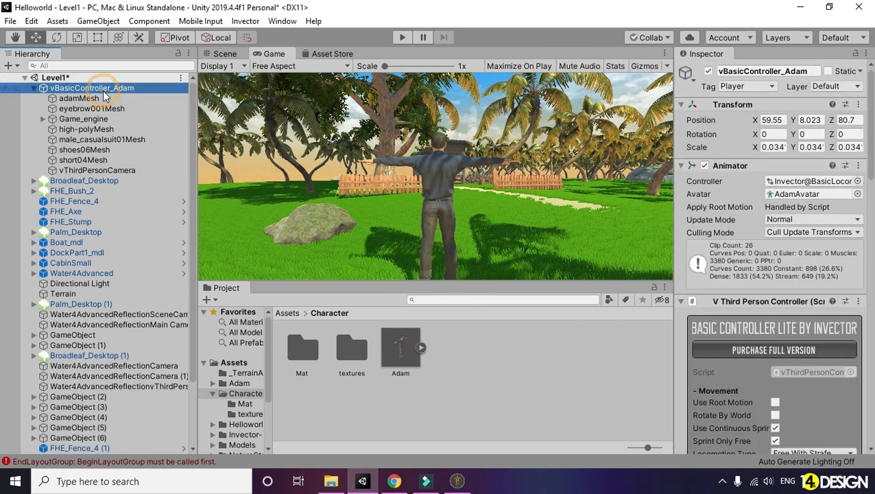
{"action": "left_click_drag", "start_coordinate": [873, 139], "coordinate": [873, 207]}
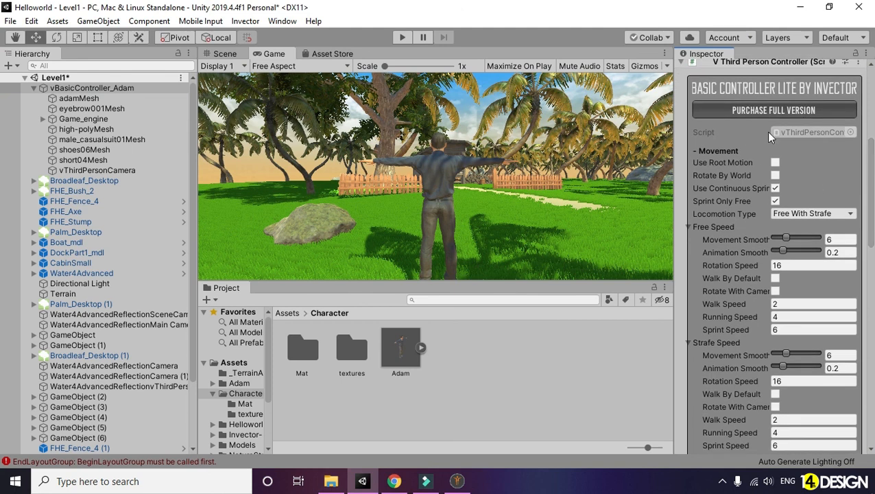
{"action": "mouse_move", "coordinate": [727, 170]}
{"action": "left_click_drag", "start_coordinate": [674, 199], "coordinate": [626, 198]}
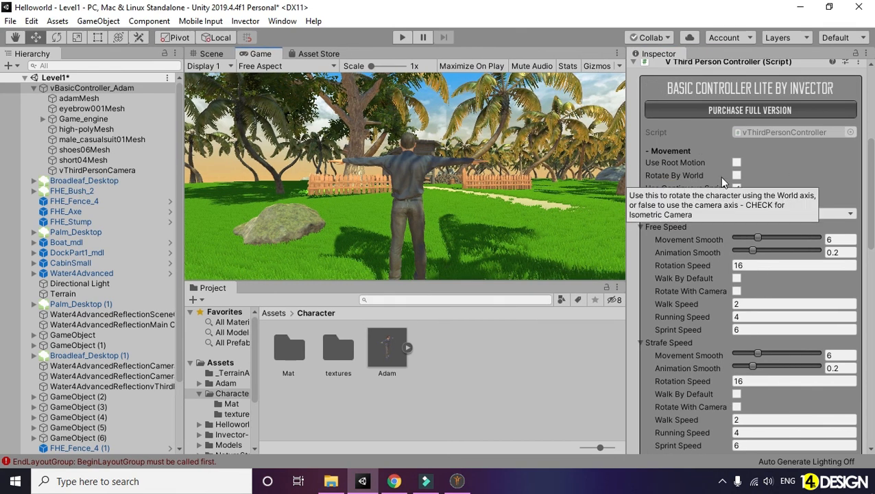
{"action": "left_click", "coordinate": [736, 188]}
{"action": "left_click", "coordinate": [738, 188]}
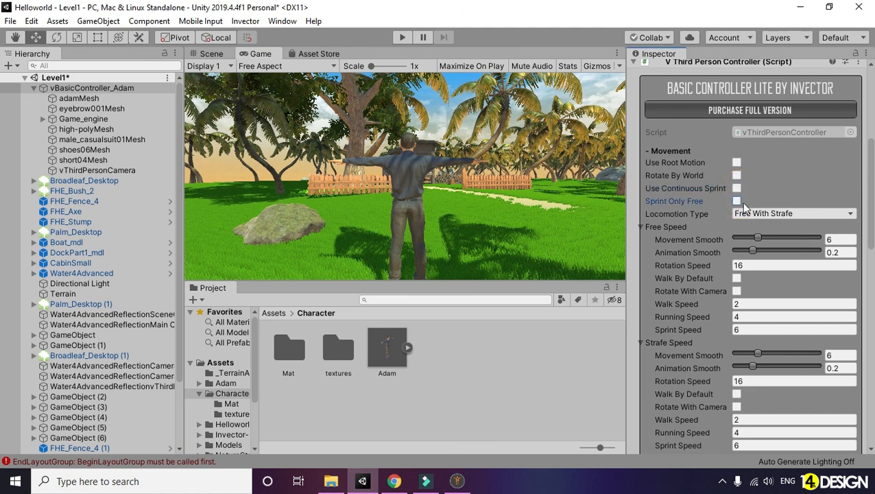
- Set Locomotion Type to Only Strafe and enable Walk By Default and Rotate With Camera for both Free Speed and Strafe Speed
{"action": "left_click", "coordinate": [789, 214]}
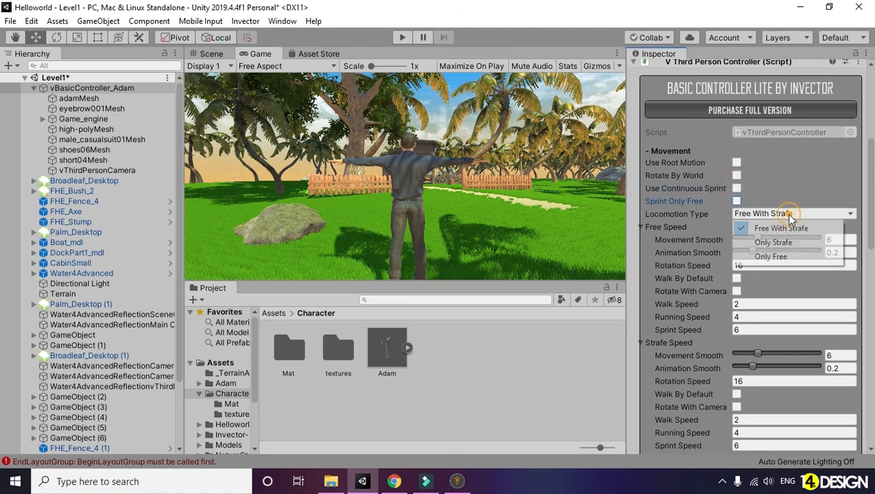
{"action": "left_click", "coordinate": [782, 242]}
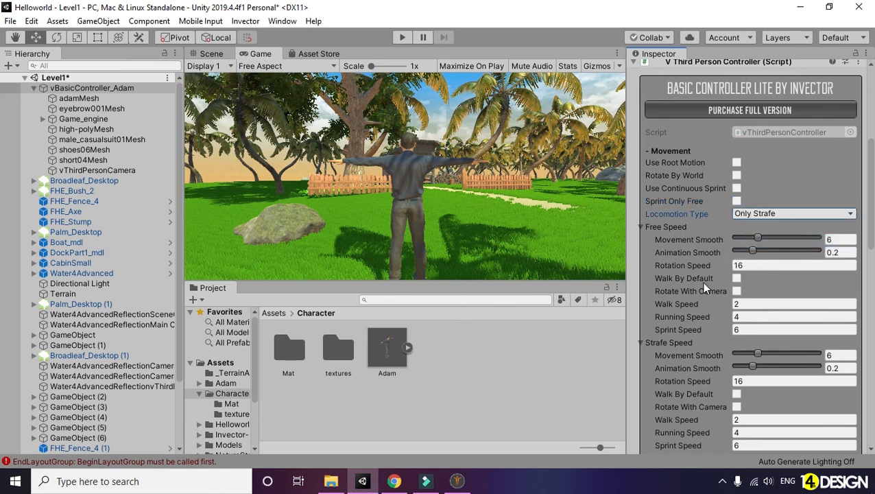
{"action": "left_click", "coordinate": [738, 280]}
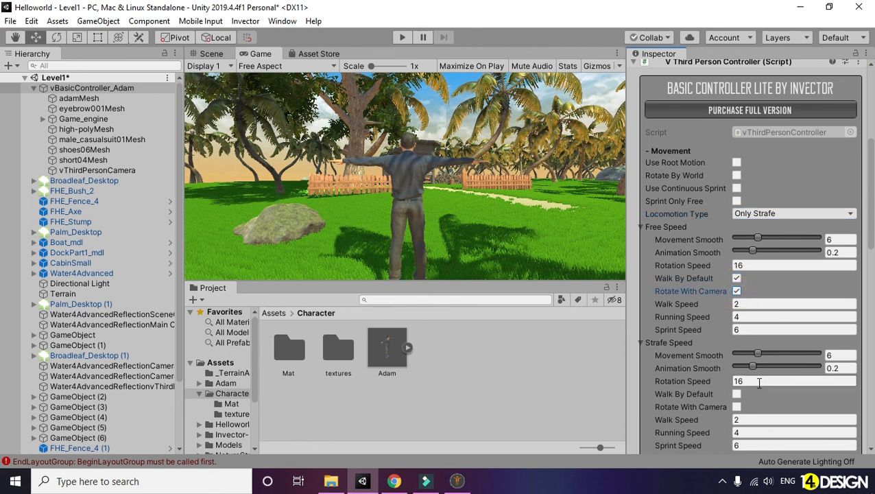
{"action": "left_click", "coordinate": [737, 407]}
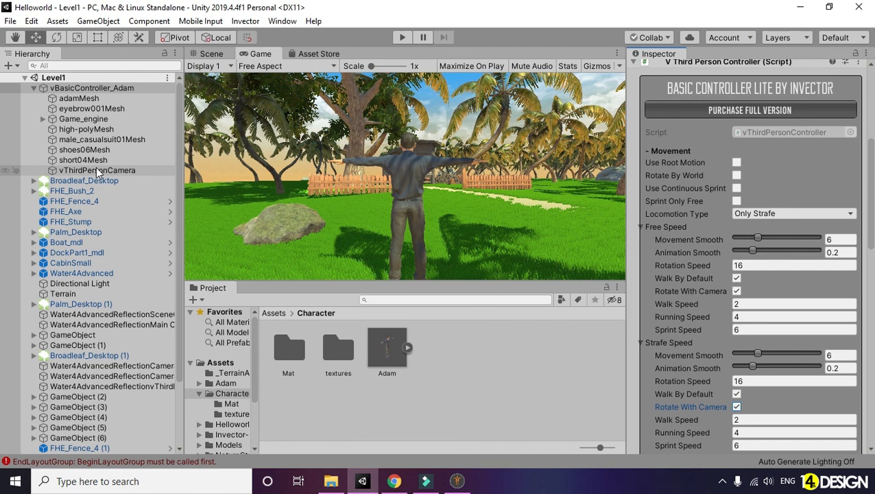
- Review vThirdPersonCamera's script settings and play-test walking Adam forward while turning the camera in different directions
{"action": "left_click", "coordinate": [98, 171]}
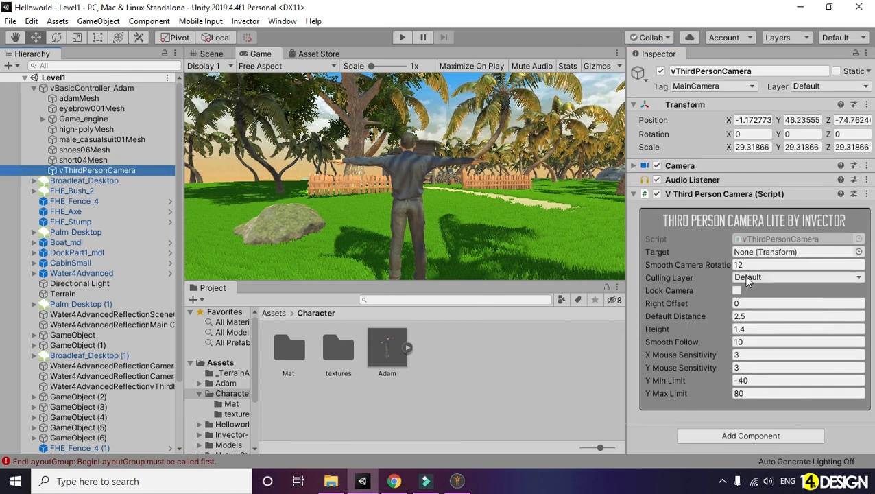
{"action": "mouse_move", "coordinate": [690, 290]}
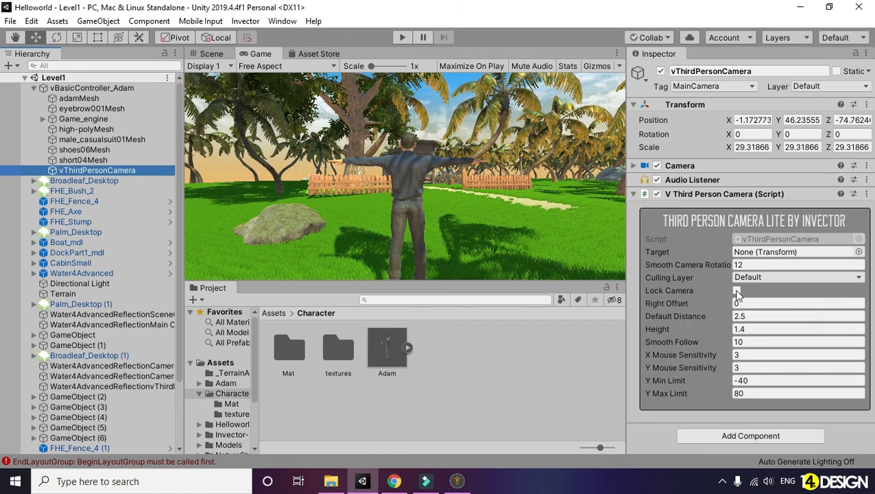
{"action": "left_click", "coordinate": [403, 38]}
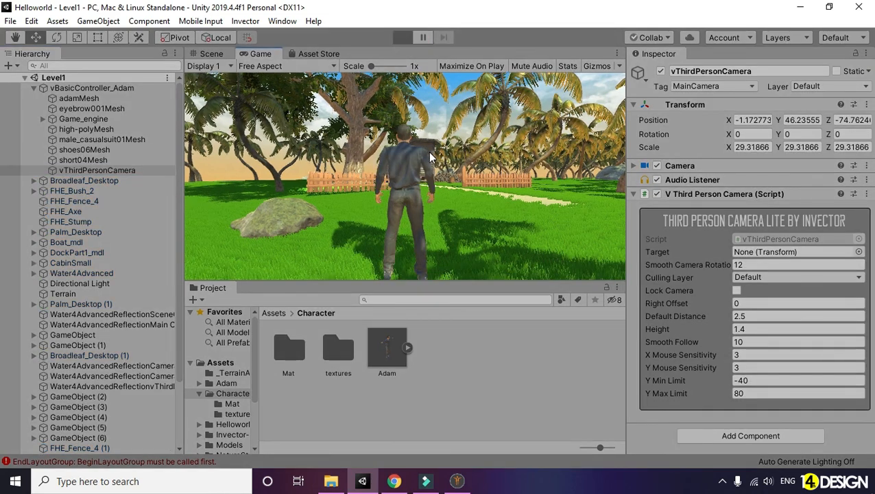
{"action": "key", "text": "w"}
{"action": "key", "text": "w"}
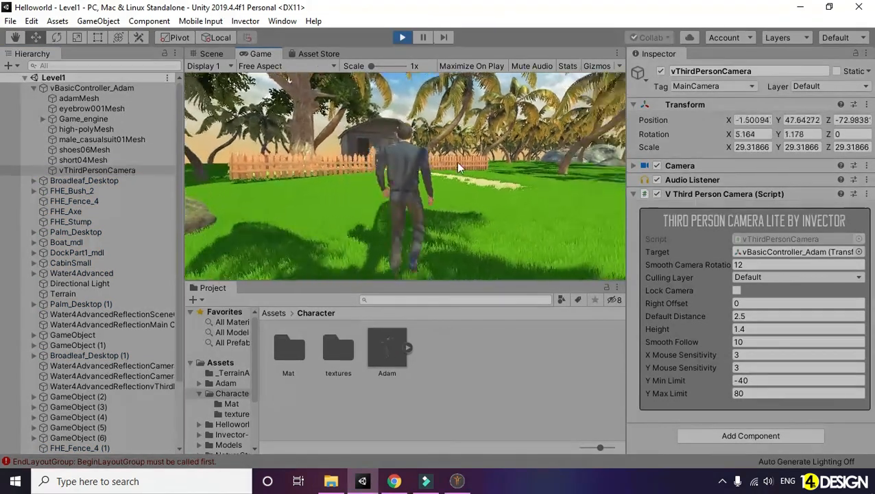
{"action": "key", "text": "w"}
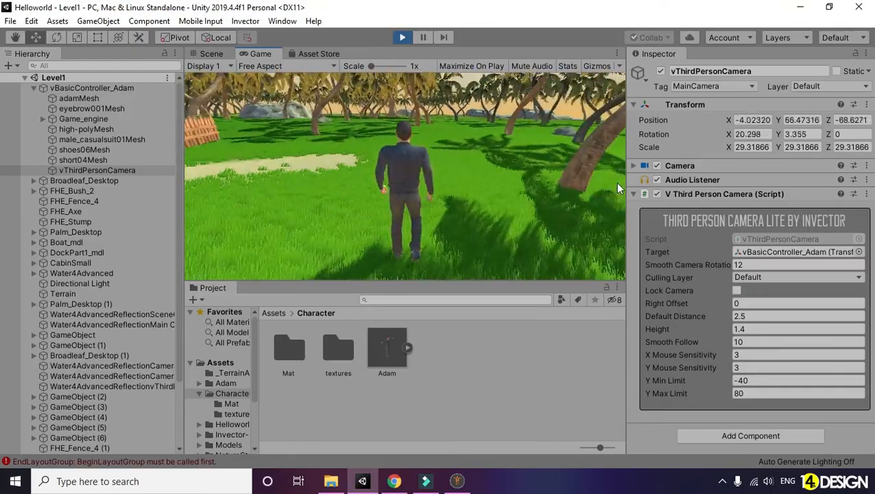
{"action": "key", "text": "w"}
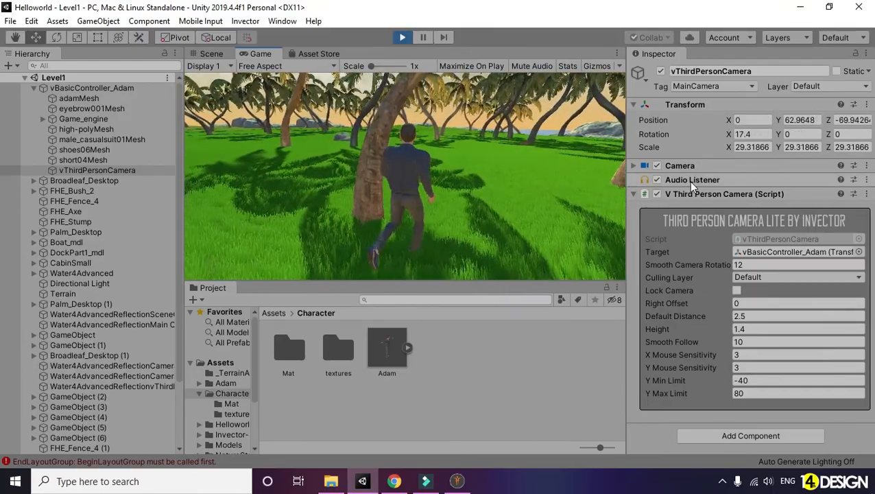
{"action": "key", "text": "w"}
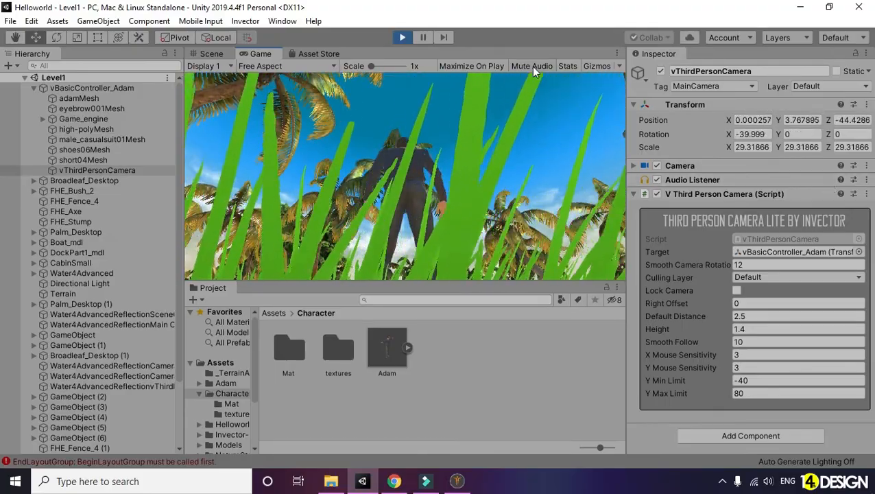
- Mute the game audio while playing, walk Adam forward a bit more, and stop the game
{"action": "left_click", "coordinate": [533, 67]}
{"action": "key", "text": "w"}
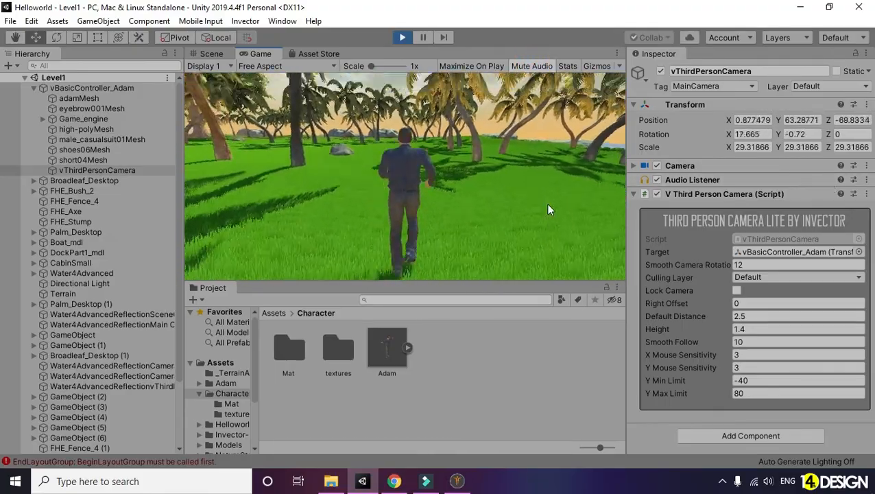
{"action": "key", "text": "w"}
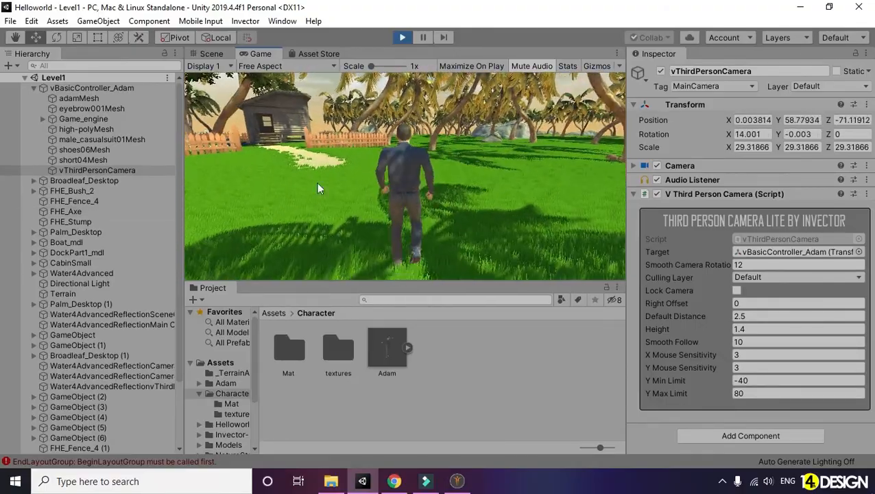
{"action": "left_click", "coordinate": [402, 37]}
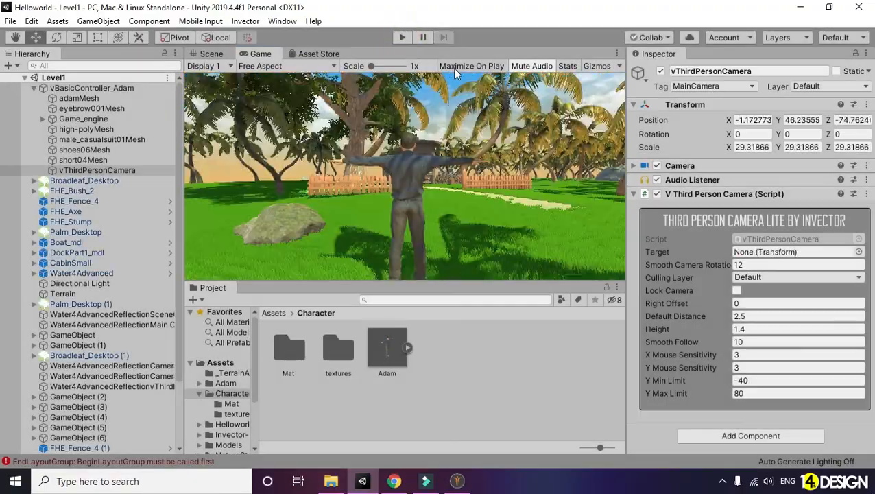
- Turn on Maximize On Play, test Adam's walking and camera rotation in the enlarged Game view, and stop the game
{"action": "left_click", "coordinate": [405, 38]}
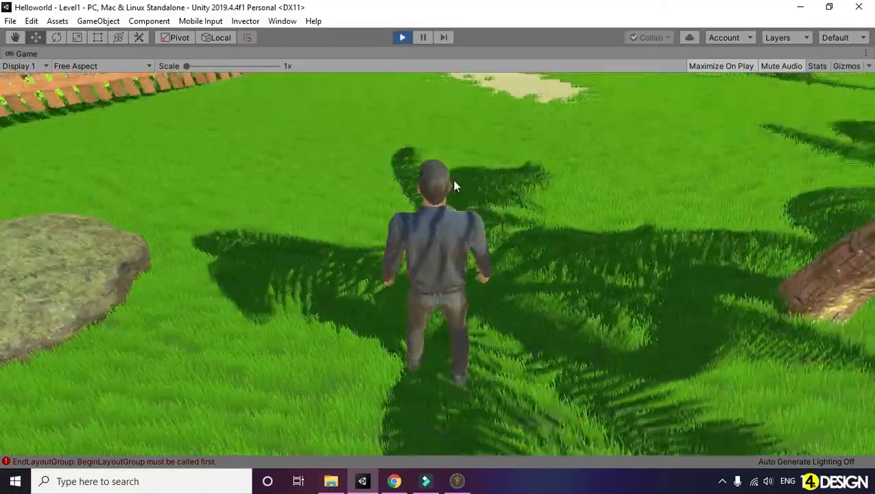
{"action": "left_click", "coordinate": [450, 180]}
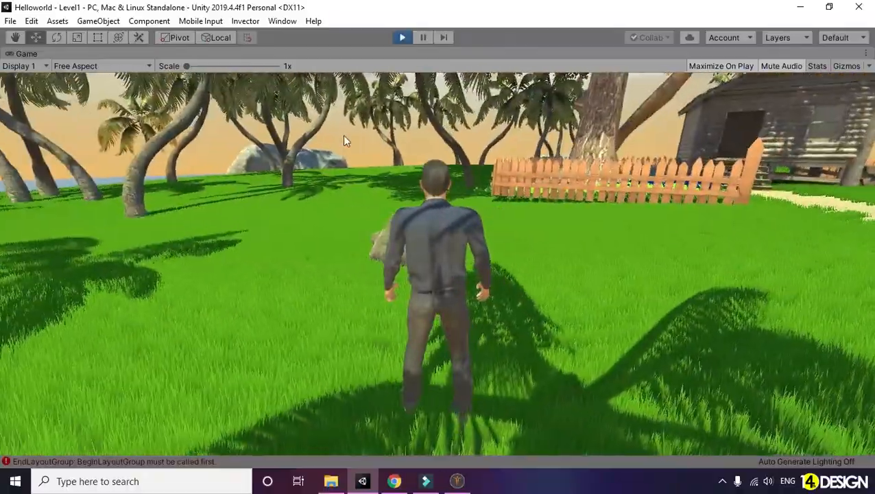
{"action": "key", "text": "w"}
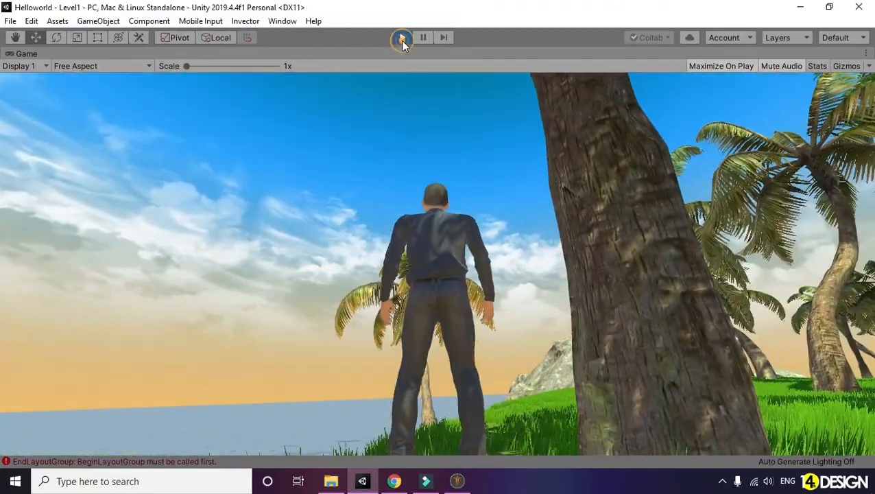
{"action": "left_click", "coordinate": [402, 37]}
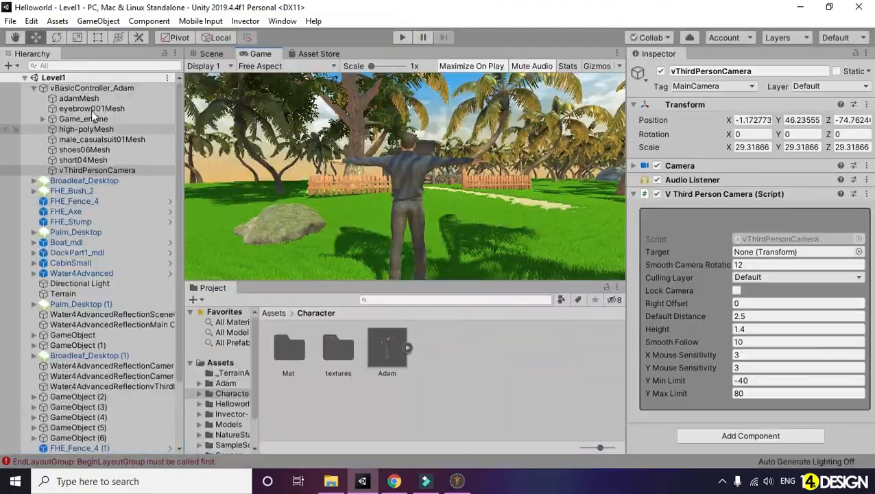
- Edit the Free Speed Running Speed in vBasicController_Adam's V Third Person Controller settings
{"action": "left_click", "coordinate": [100, 88]}
{"action": "left_click_drag", "start_coordinate": [873, 177], "coordinate": [873, 231]}
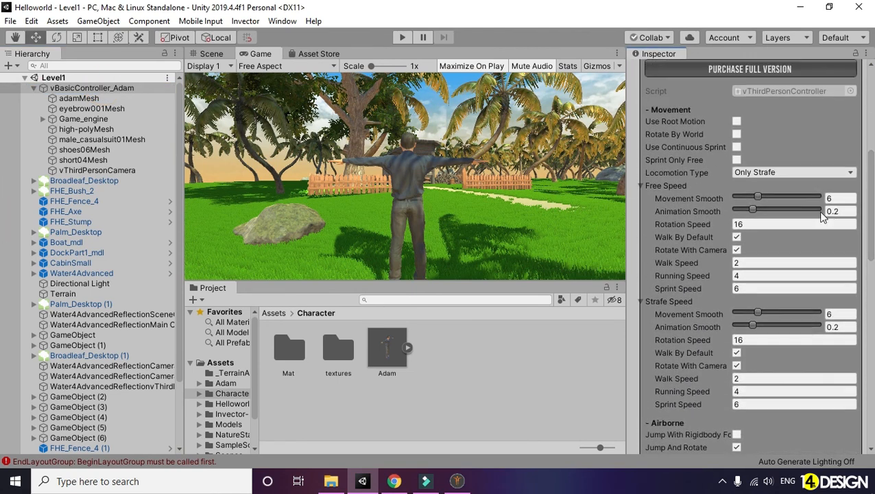
{"action": "left_click", "coordinate": [756, 198]}
{"action": "left_click", "coordinate": [765, 275]}
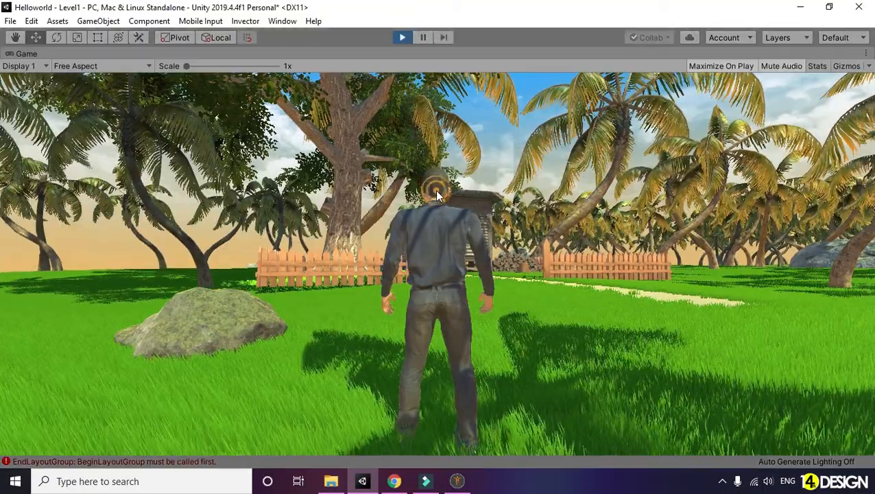
- Play-test Adam sprinting and walking around the island, including the wooden dock, and stop the game
{"action": "key", "text": "shift+w"}
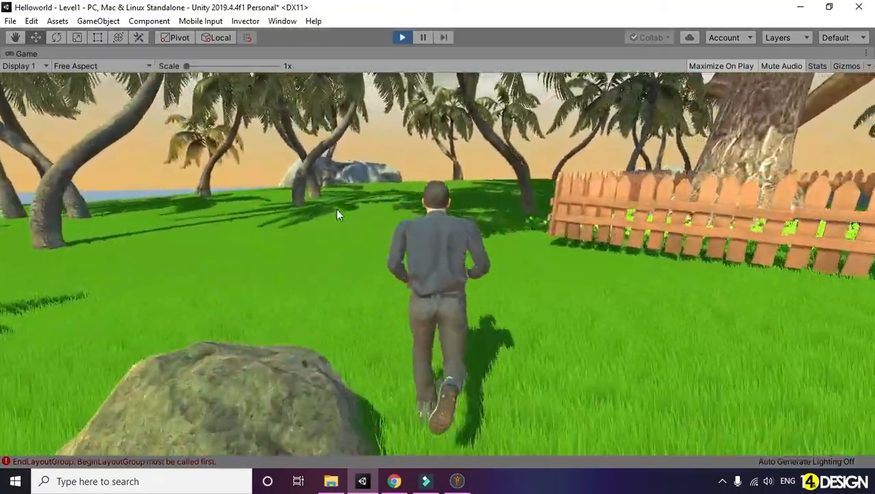
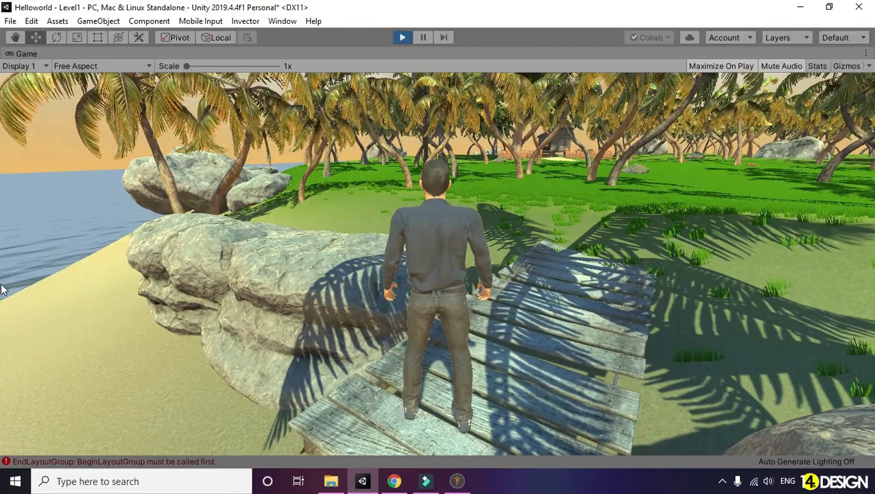
{"action": "key", "text": "w"}
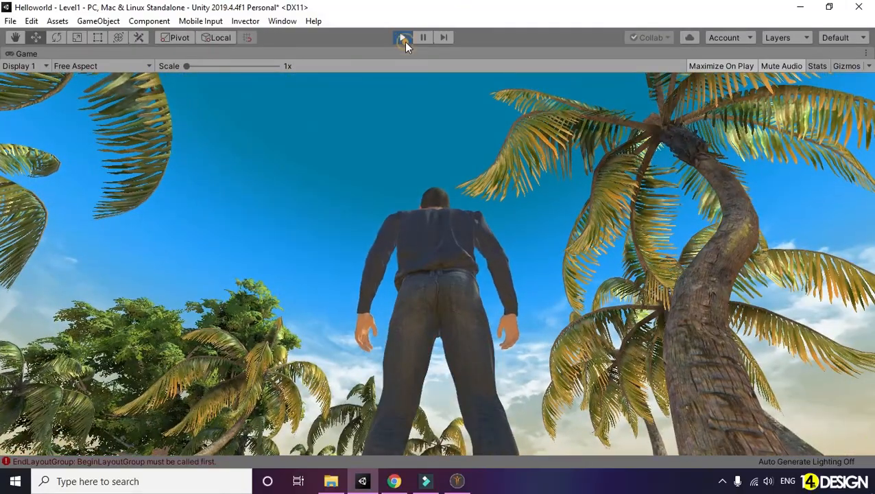
{"action": "left_click", "coordinate": [404, 42]}
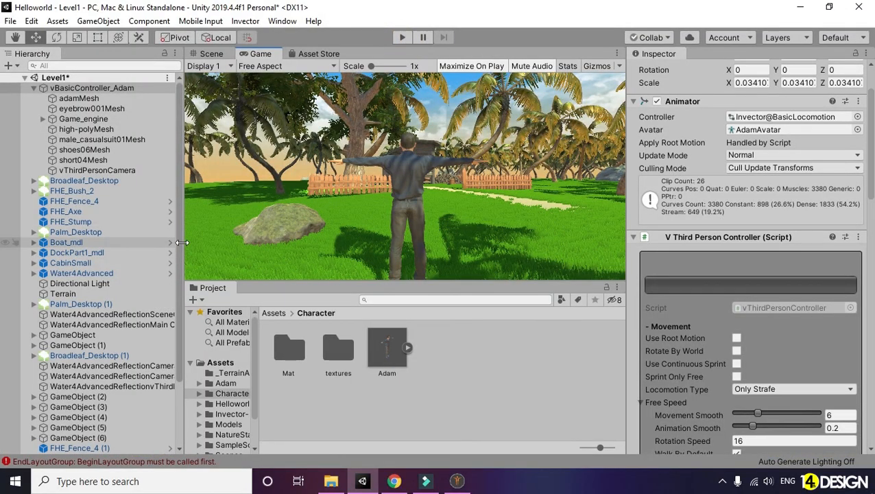
- Narrow the Hierarchy and the Inspector to widen the Game view
{"action": "left_click_drag", "start_coordinate": [182, 242], "coordinate": [149, 242]}
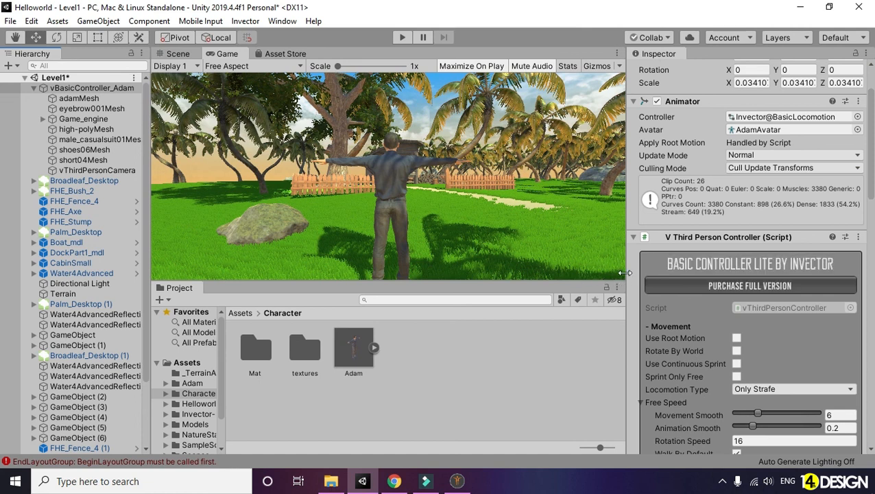
{"action": "left_click_drag", "start_coordinate": [624, 273], "coordinate": [659, 277]}
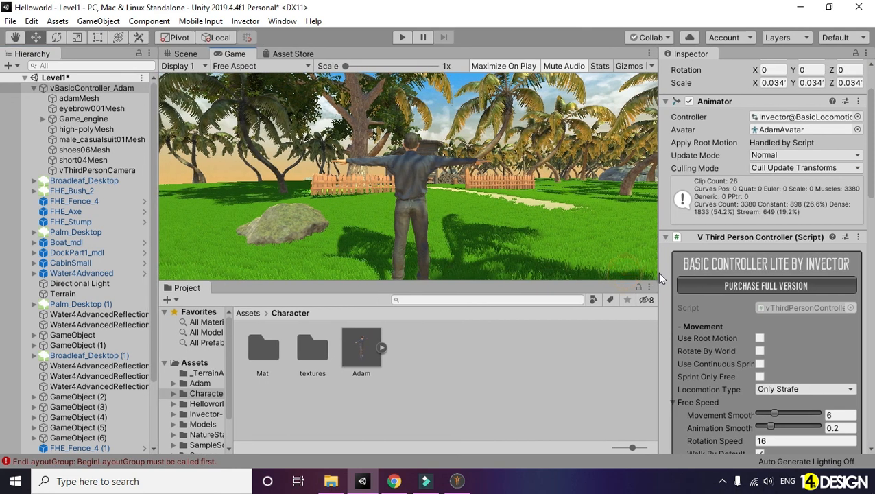
- Select vThirdPersonCamera under vBasicController_Adam and collapse its V Third Person Camera script settings
{"action": "left_click", "coordinate": [184, 53]}
{"action": "left_click", "coordinate": [233, 54]}
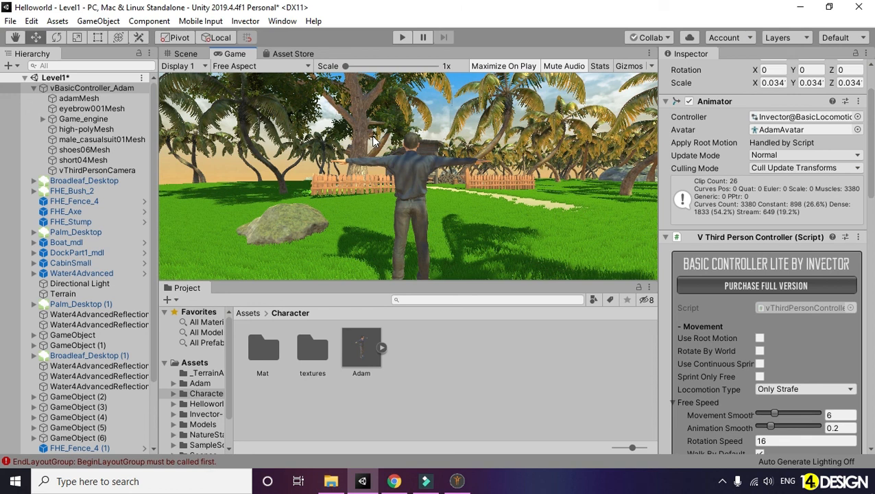
{"action": "left_click", "coordinate": [110, 170]}
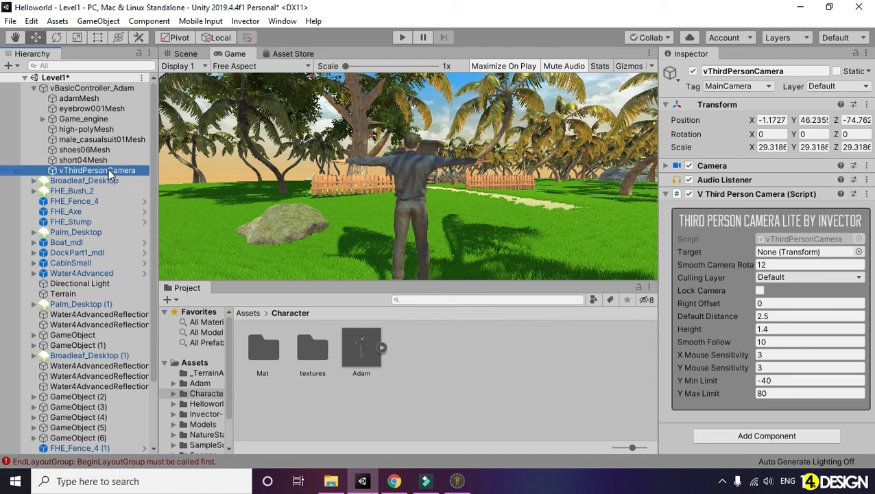
{"action": "left_click", "coordinate": [668, 194]}
- Open the Assets folder Standard Assets/Effects/ImageEffects/Scripts
{"action": "left_click", "coordinate": [246, 314]}
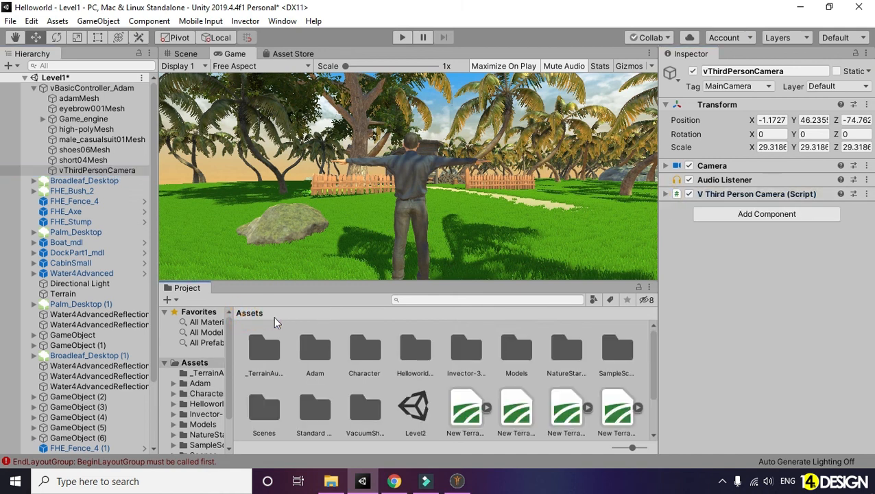
{"action": "double_click", "coordinate": [325, 411]}
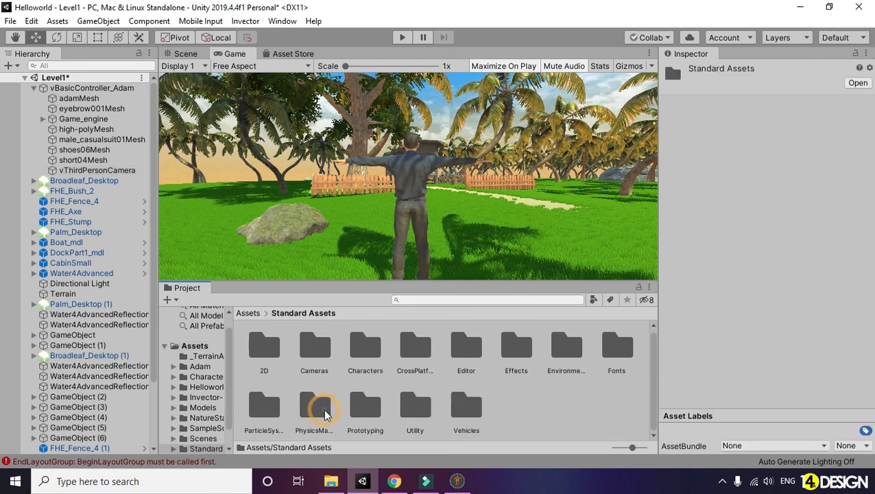
{"action": "double_click", "coordinate": [518, 350]}
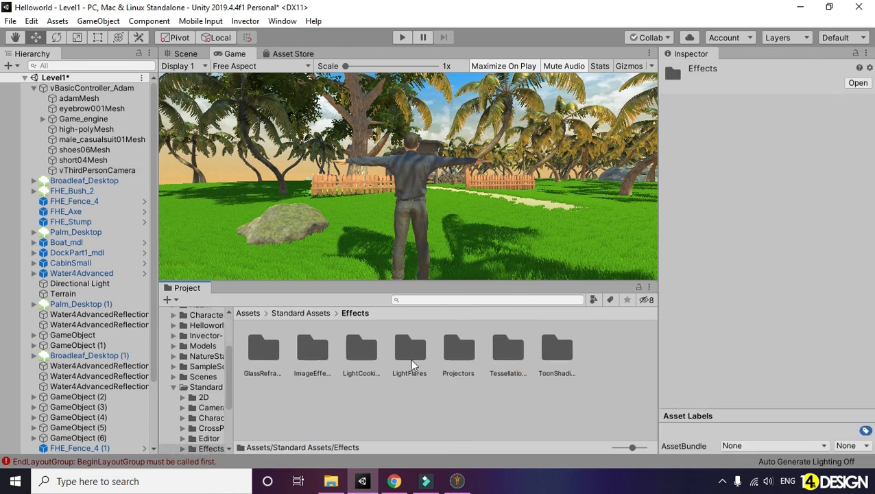
{"action": "double_click", "coordinate": [313, 352]}
{"action": "double_click", "coordinate": [260, 361]}
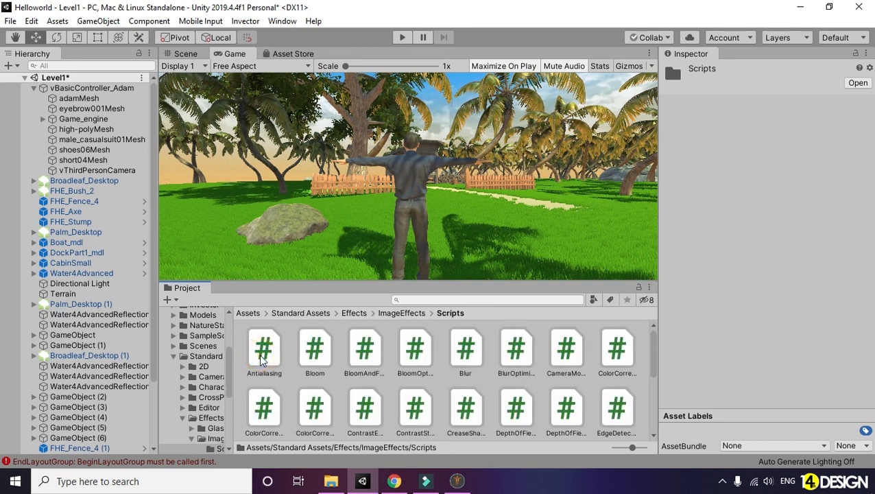
- Add the Antialiasing image effect to vThirdPersonCamera and set its Edge Min Threshhold to 0.34
{"action": "left_click", "coordinate": [113, 173]}
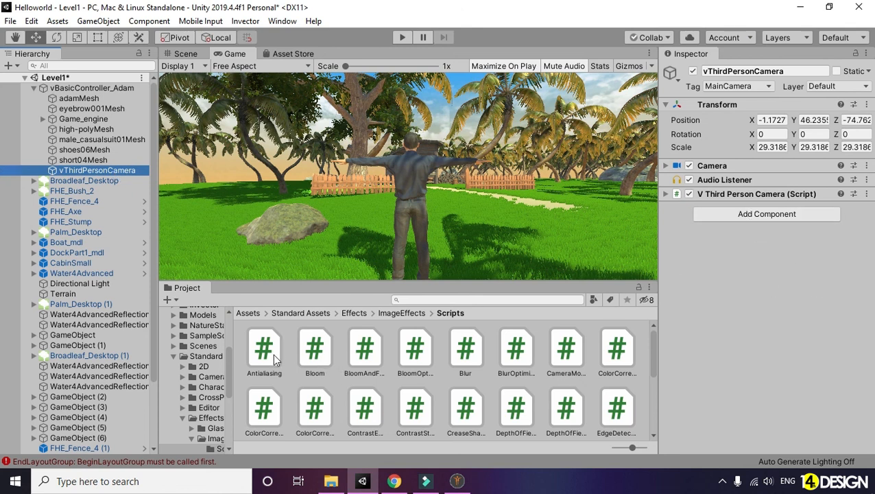
{"action": "left_click_drag", "start_coordinate": [273, 353], "coordinate": [730, 201]}
{"action": "left_click", "coordinate": [664, 210]}
{"action": "mouse_move", "coordinate": [731, 254]}
{"action": "left_mouse_down"}
{"action": "mouse_move", "coordinate": [755, 258]}
{"action": "mouse_move", "coordinate": [736, 264]}
{"action": "left_mouse_up"}
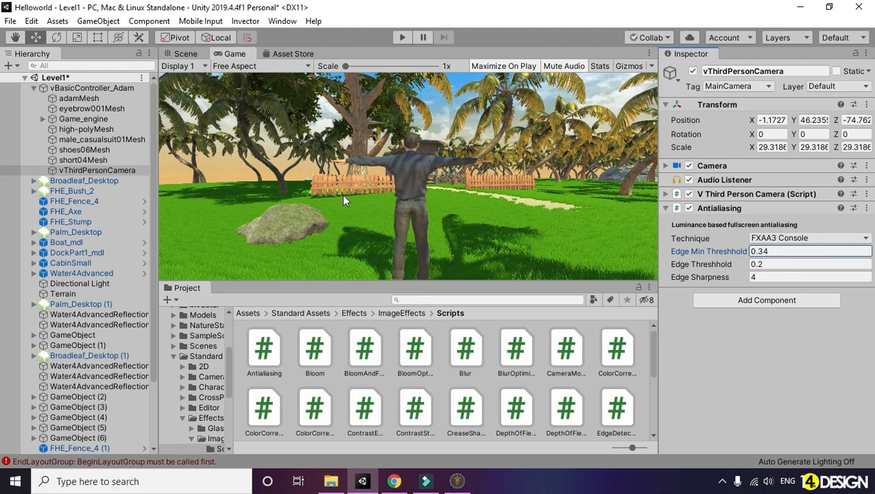
{"action": "left_click", "coordinate": [393, 278]}
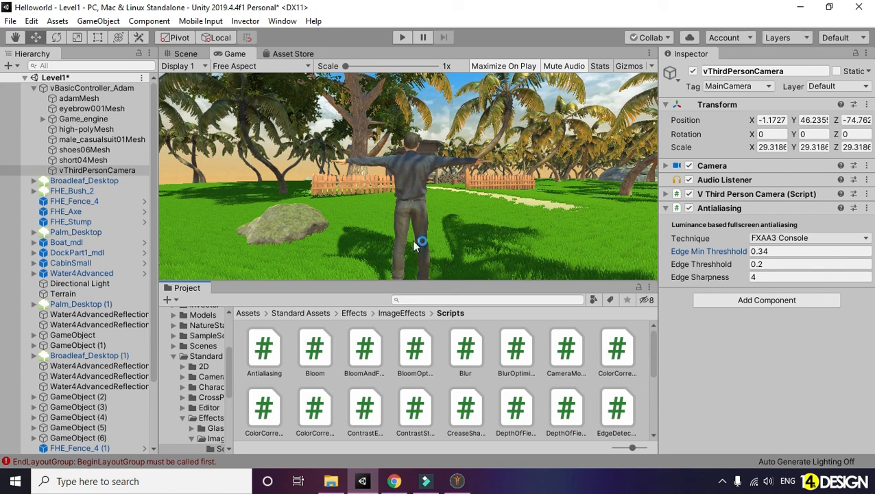
- Add the Bloom image effect to vThirdPersonCamera, set its Threshold to 0.61, and collapse the component
{"action": "left_click_drag", "start_coordinate": [322, 355], "coordinate": [695, 295]}
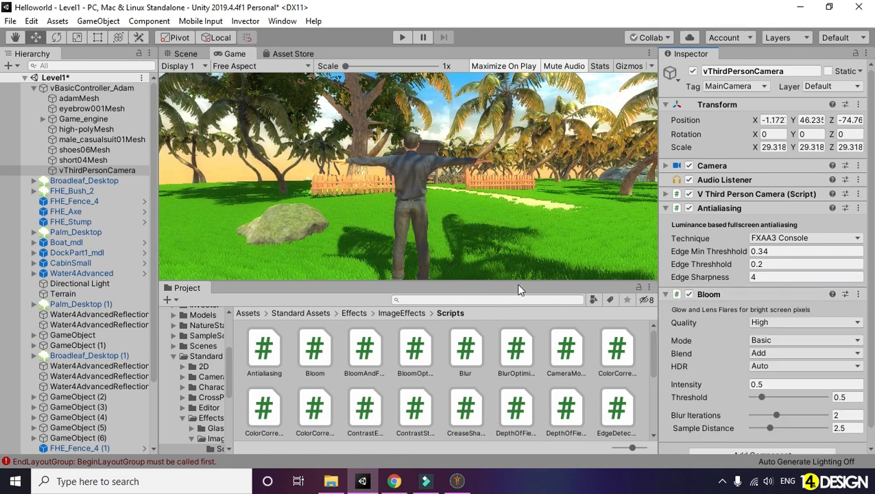
{"action": "scroll", "coordinate": [802, 343], "scroll_direction": "down", "scroll_amount": 1}
{"action": "left_click", "coordinate": [811, 307]}
{"action": "left_click", "coordinate": [801, 321]}
{"action": "left_click", "coordinate": [801, 307]}
{"action": "left_click", "coordinate": [793, 337]}
{"action": "left_click_drag", "start_coordinate": [763, 379], "coordinate": [765, 383]}
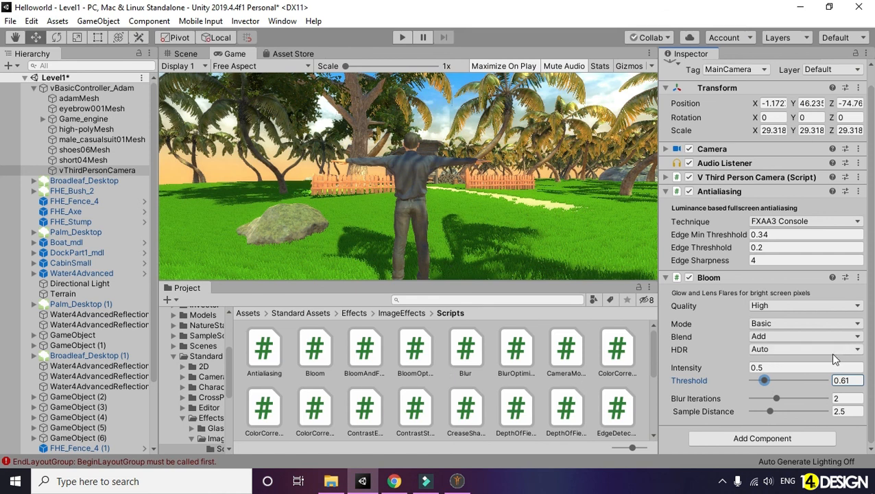
{"action": "left_click", "coordinate": [664, 278]}
- Add the SunShafts image effect to vThirdPersonCamera with Distance falloff 0.171 and Blur size 2.97
{"action": "left_click_drag", "start_coordinate": [653, 372], "coordinate": [650, 420]}
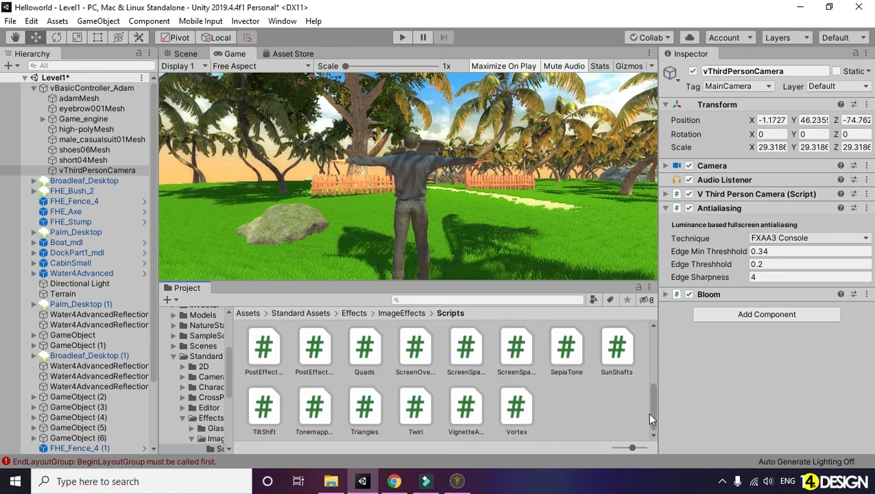
{"action": "left_click_drag", "start_coordinate": [625, 348], "coordinate": [705, 312]}
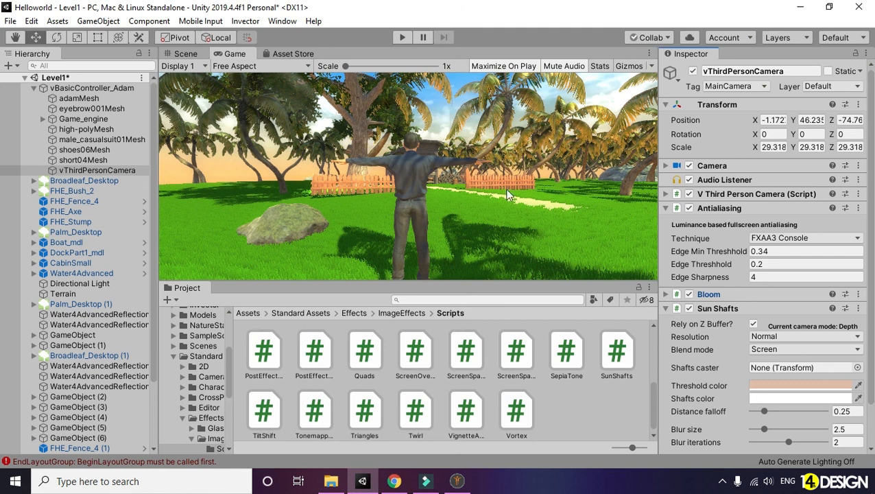
{"action": "scroll", "coordinate": [768, 369], "scroll_direction": "down", "scroll_amount": 2}
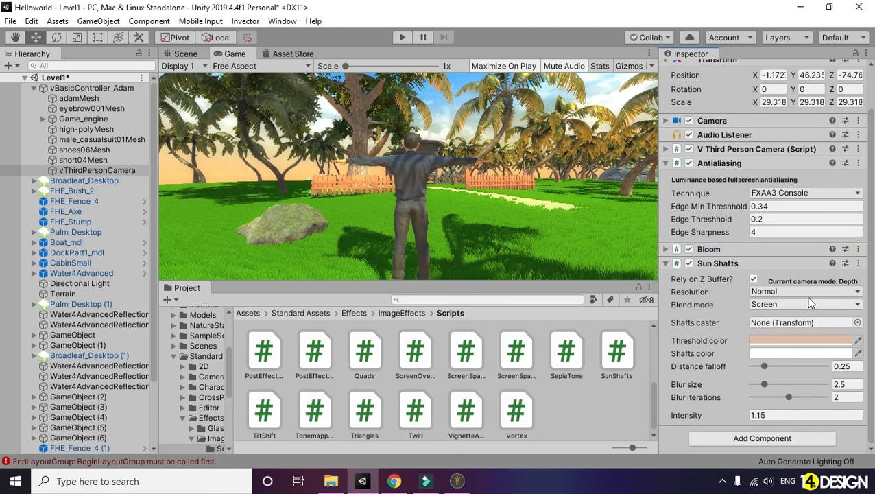
{"action": "left_click_drag", "start_coordinate": [765, 366], "coordinate": [788, 397]}
{"action": "left_click", "coordinate": [789, 397]}
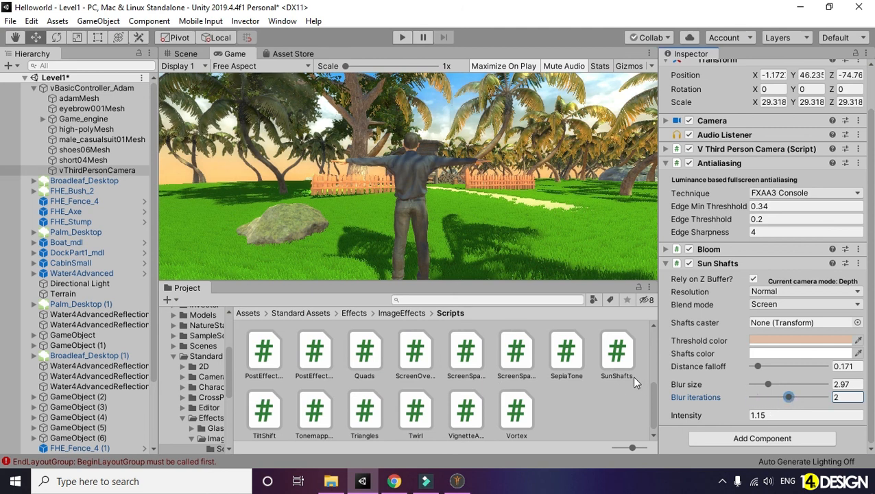
- Try the GlobalFog image effect on vThirdPersonCamera and remove the component again
{"action": "left_click_drag", "start_coordinate": [652, 403], "coordinate": [648, 371]}
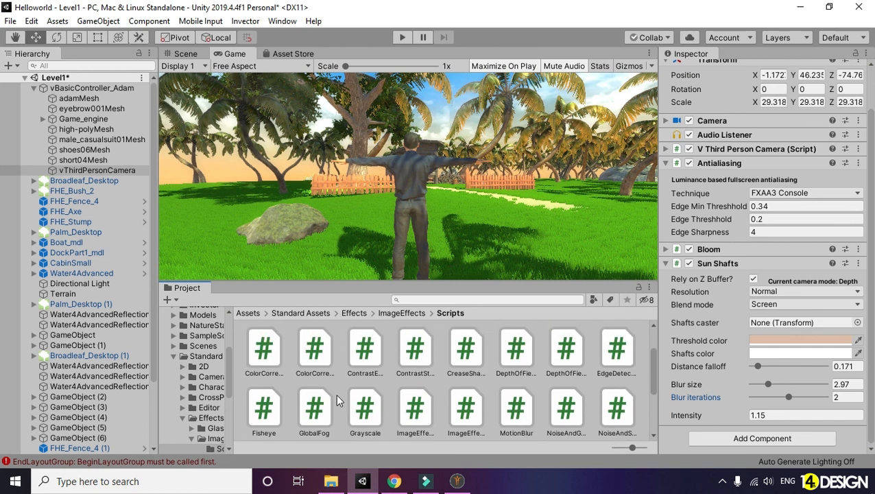
{"action": "left_click_drag", "start_coordinate": [308, 427], "coordinate": [688, 425]}
{"action": "scroll", "coordinate": [745, 401], "scroll_direction": "down", "scroll_amount": 4}
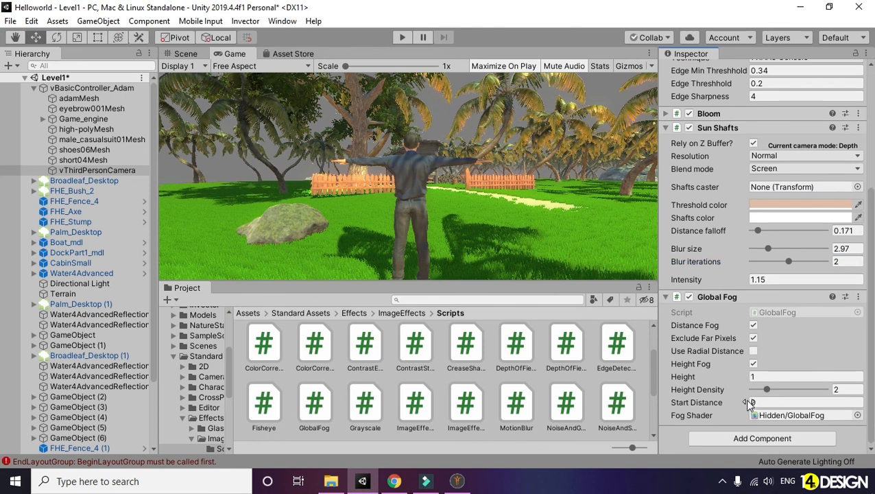
{"action": "left_click", "coordinate": [858, 296]}
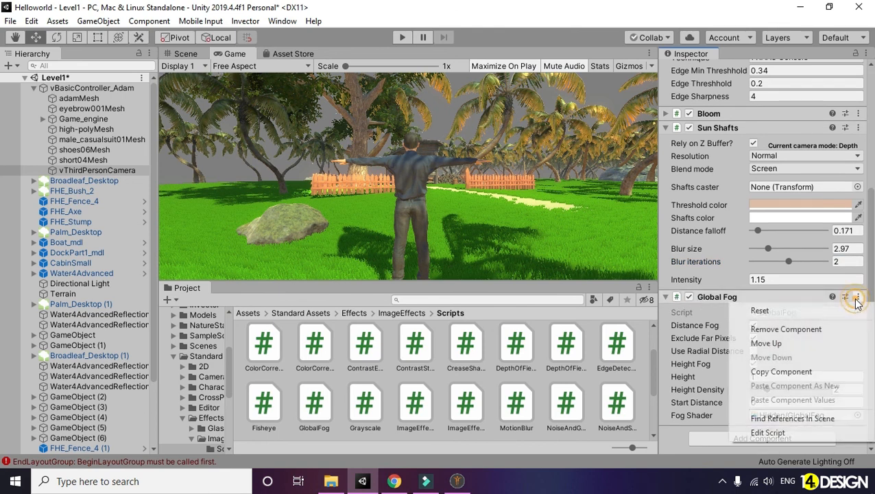
{"action": "left_click", "coordinate": [733, 327]}
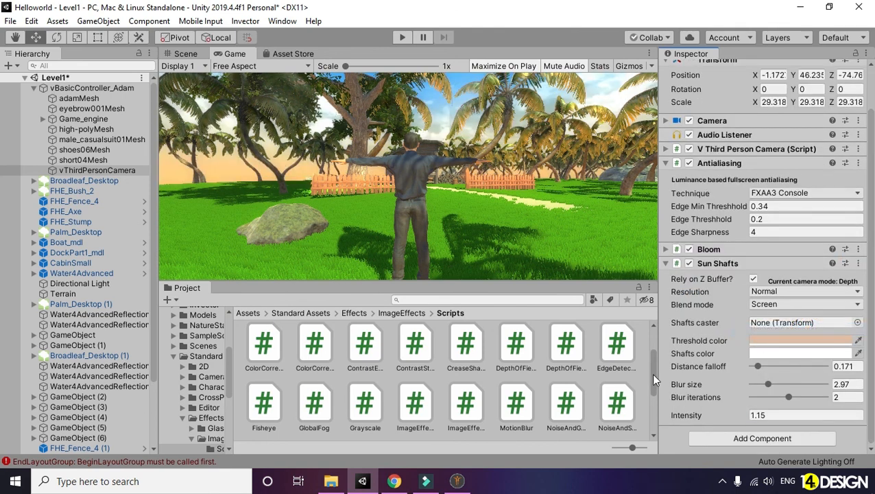
- Browse the color, blur and contrast scripts and add ContrastEnhance to vThirdPersonCamera with Intensity 0.167 and Threshold 0.105
{"action": "mouse_move", "coordinate": [652, 373]}
{"action": "left_mouse_down"}
{"action": "mouse_move", "coordinate": [653, 393]}
{"action": "mouse_move", "coordinate": [649, 362]}
{"action": "left_mouse_up"}
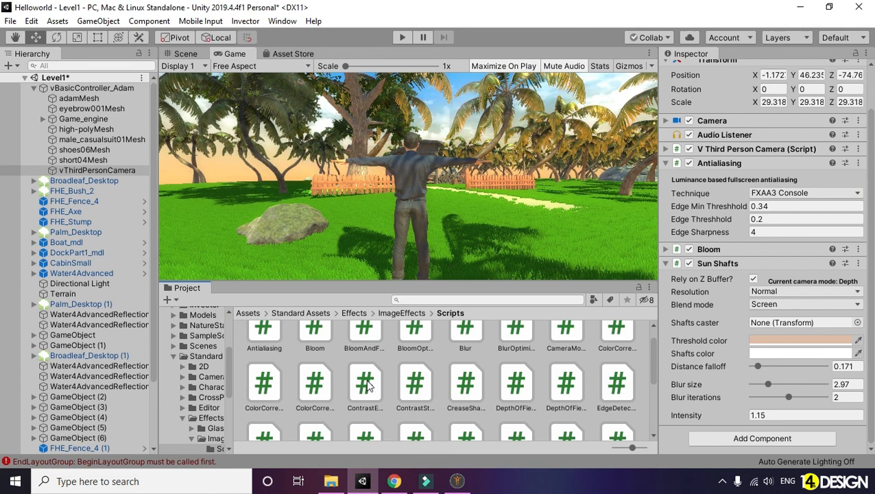
{"action": "left_click", "coordinate": [312, 388]}
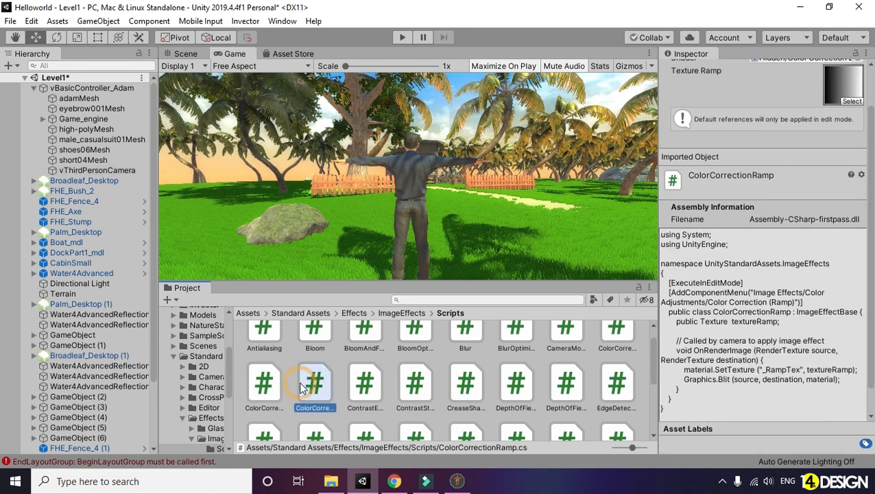
{"action": "left_click", "coordinate": [619, 349]}
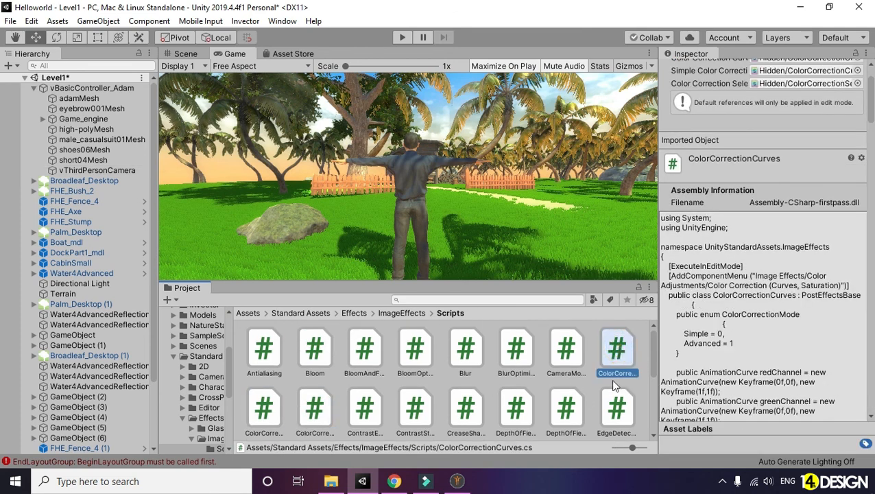
{"action": "left_click", "coordinate": [563, 350]}
{"action": "left_click", "coordinate": [525, 351]}
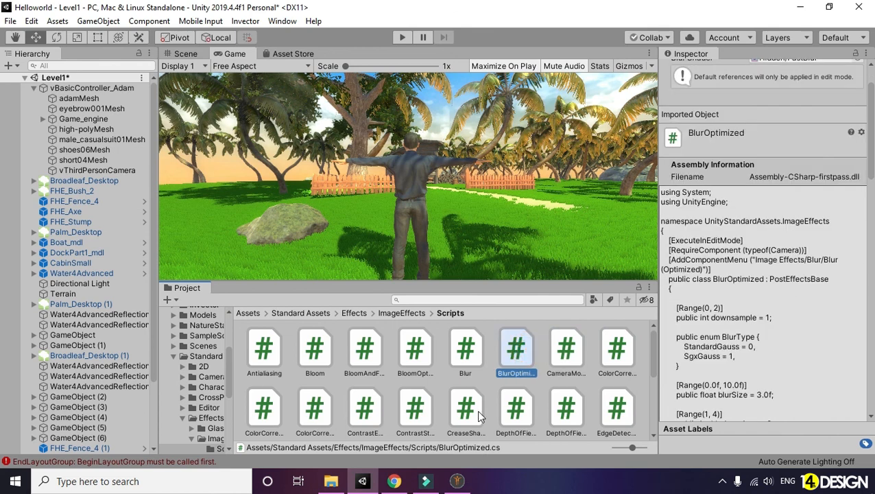
{"action": "left_click", "coordinate": [365, 407]}
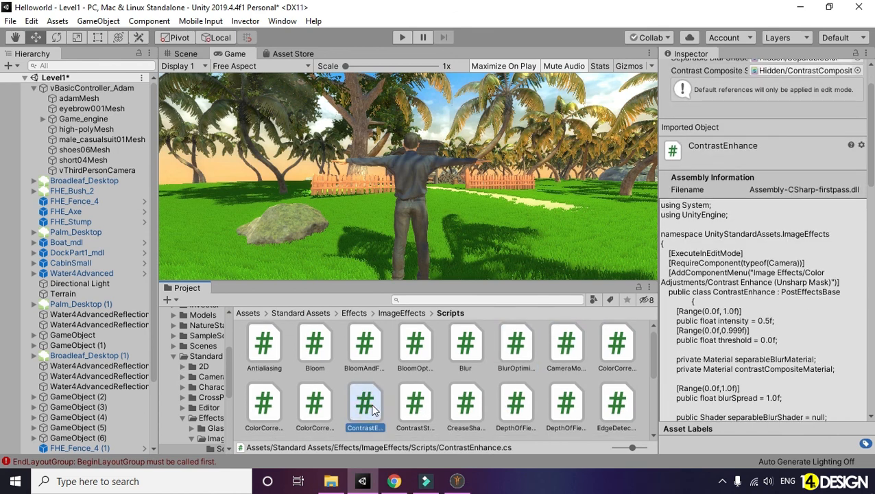
{"action": "left_click", "coordinate": [77, 170]}
{"action": "left_click_drag", "start_coordinate": [351, 409], "coordinate": [719, 423]}
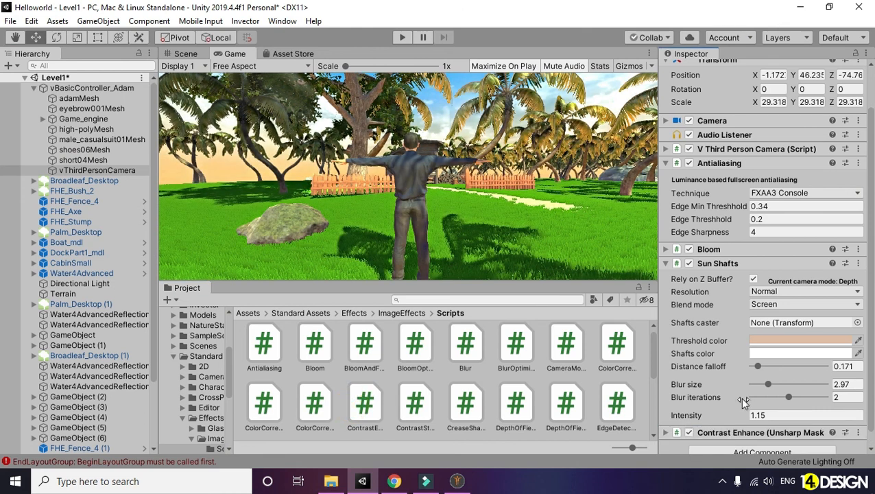
{"action": "left_click", "coordinate": [695, 416]}
{"action": "scroll", "coordinate": [717, 369], "scroll_direction": "down", "scroll_amount": 3}
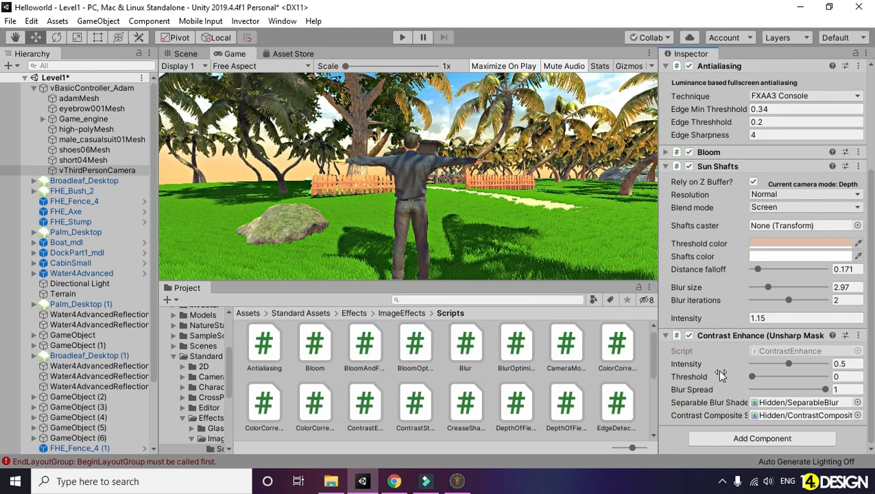
{"action": "left_click_drag", "start_coordinate": [788, 362], "coordinate": [764, 382]}
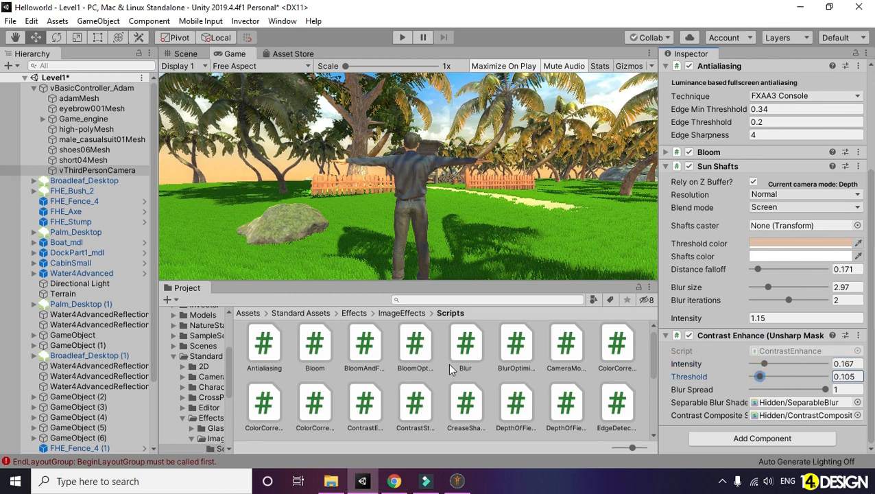
- Play-test the character walking with the camera's image effects active, and stop the game
{"action": "left_click", "coordinate": [403, 37]}
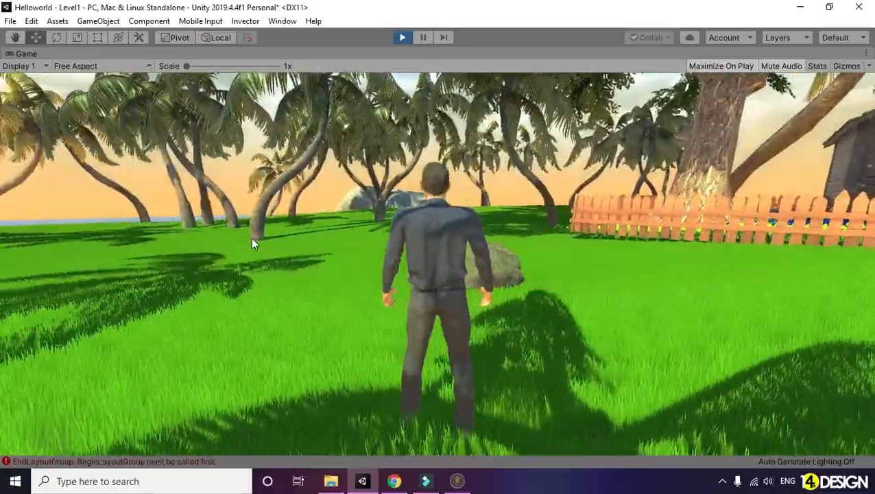
{"action": "key", "text": "w"}
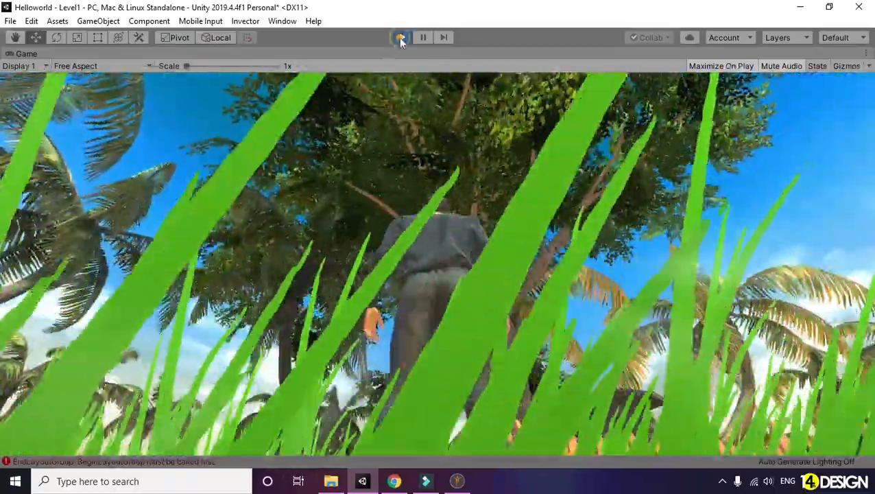
{"action": "left_click", "coordinate": [401, 38]}
- Collapse vThirdPersonCamera's image effect components and remove the Bloom component
{"action": "scroll", "coordinate": [764, 311], "scroll_direction": "down", "scroll_amount": 3}
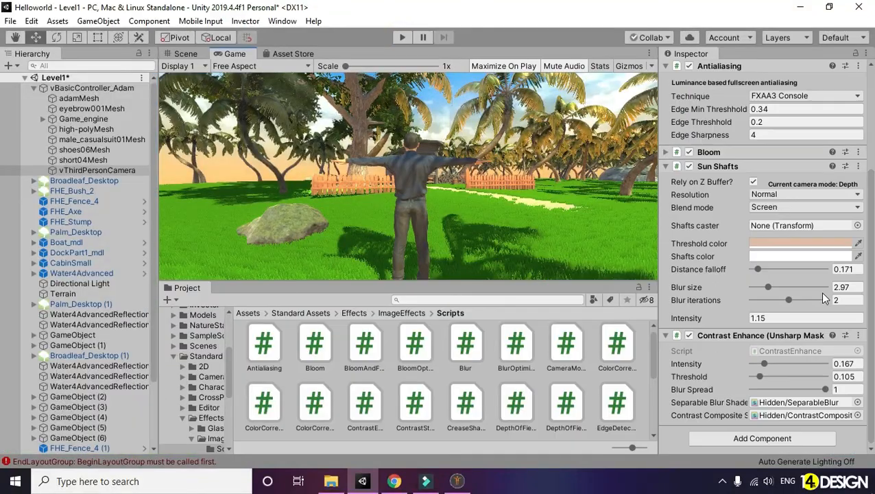
{"action": "left_click", "coordinate": [717, 166]}
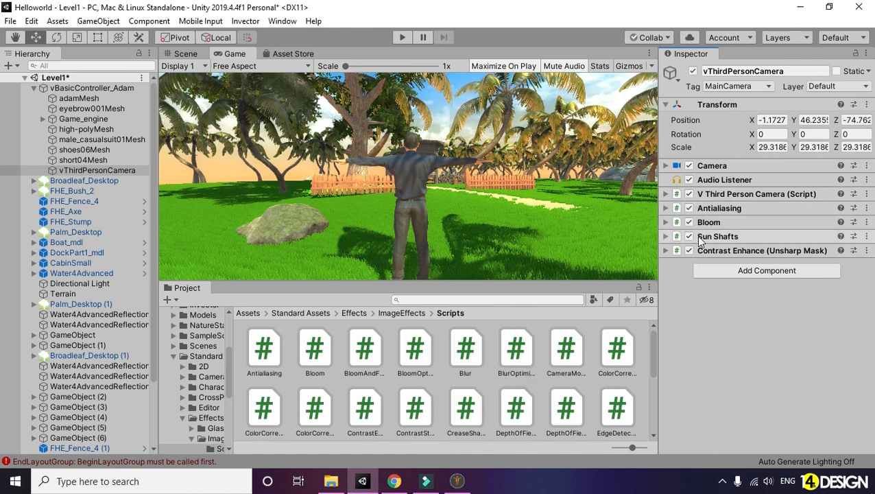
{"action": "left_click", "coordinate": [867, 222]}
{"action": "left_click", "coordinate": [805, 255]}
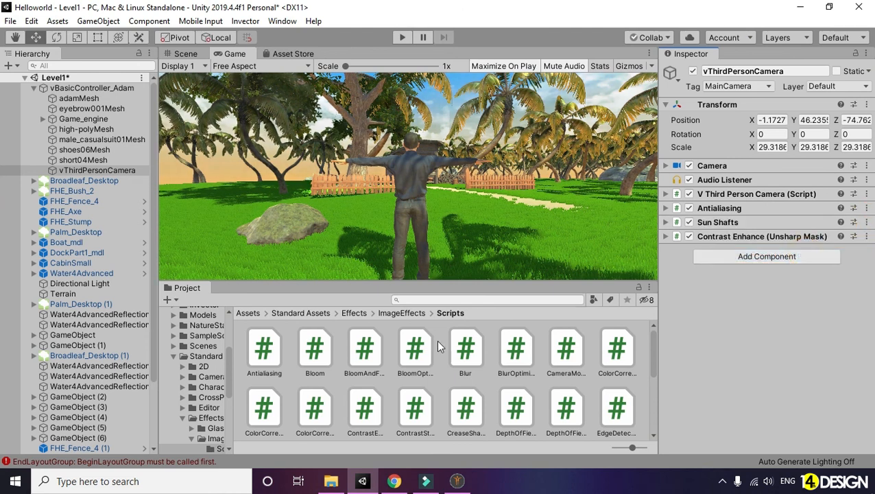
- Add the BloomOptimized image effect to vThirdPersonCamera with Threshold 0.33, Intensity 0.61 and Blur Size 1.25
{"action": "left_click_drag", "start_coordinate": [364, 353], "coordinate": [718, 244]}
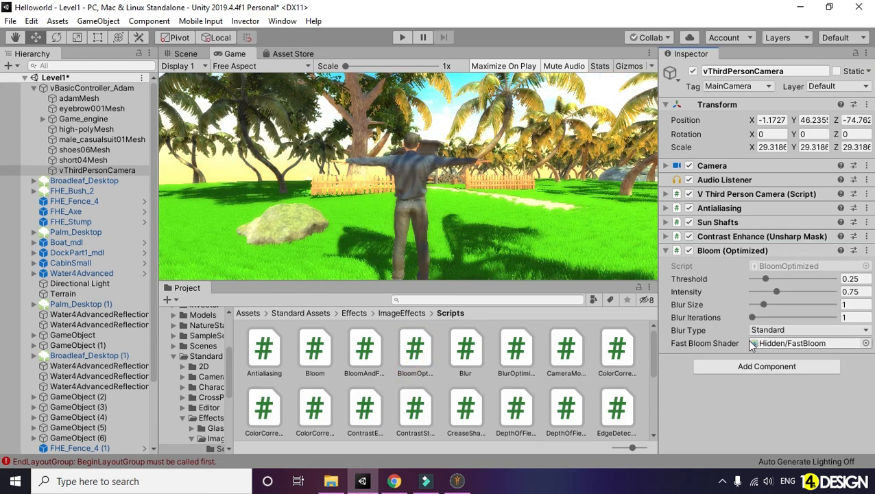
{"action": "left_click_drag", "start_coordinate": [766, 282], "coordinate": [771, 305]}
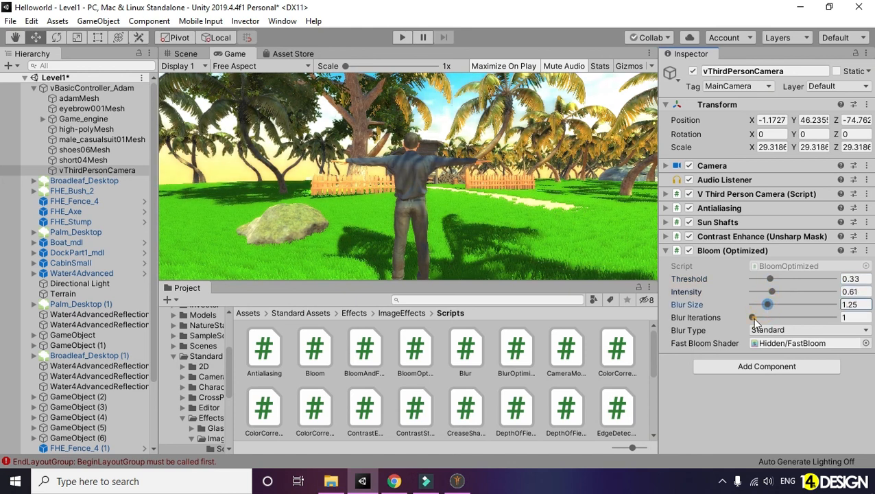
{"action": "left_click", "coordinate": [754, 318]}
{"action": "scroll", "coordinate": [549, 393], "scroll_direction": "down", "scroll_amount": 3}
{"action": "scroll", "coordinate": [547, 393], "scroll_direction": "down", "scroll_amount": 5}
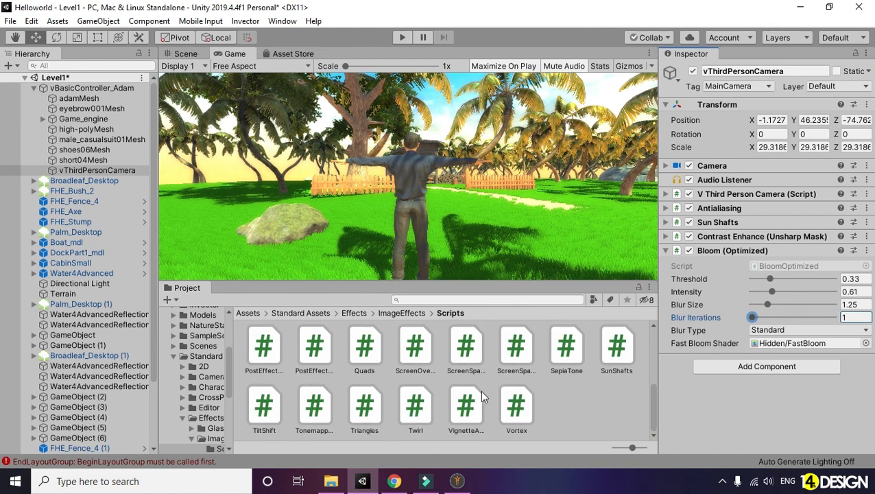
- Play-test the character walking with the BloomOptimized effect active on the camera, and stop the game
{"action": "scroll", "coordinate": [480, 394], "scroll_direction": "up", "scroll_amount": 1}
{"action": "scroll", "coordinate": [480, 390], "scroll_direction": "up", "scroll_amount": 1}
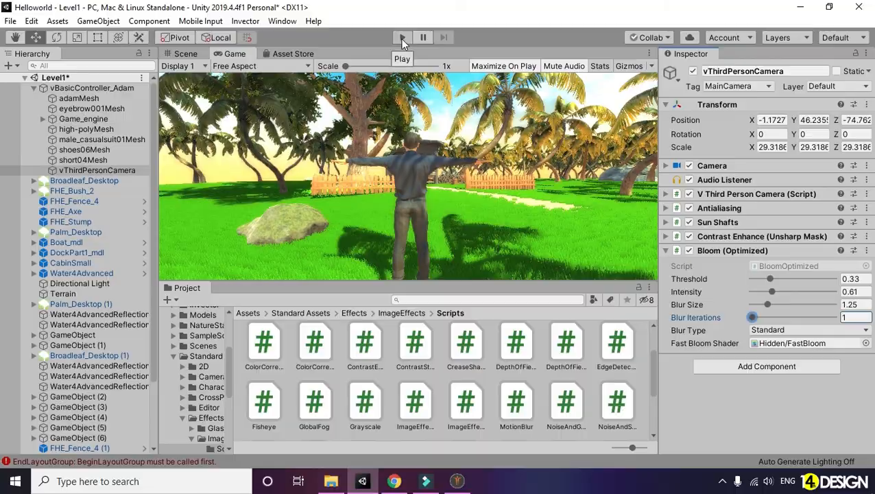
{"action": "left_click", "coordinate": [403, 38]}
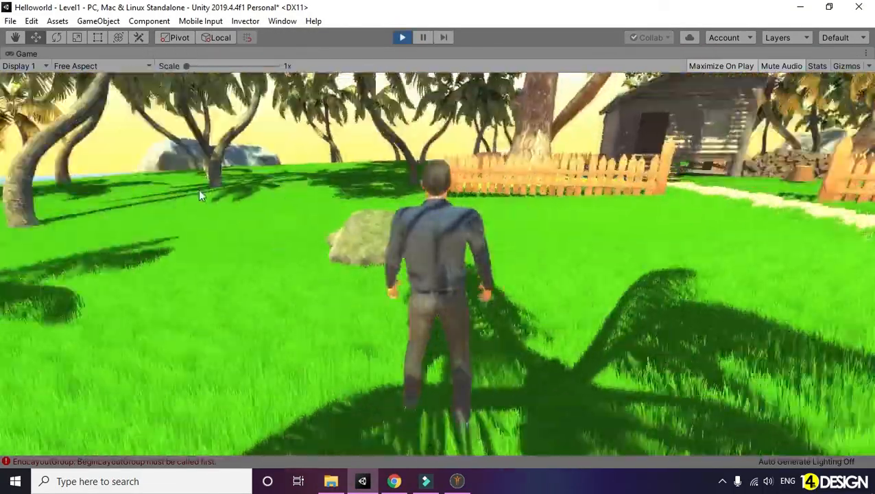
{"action": "key", "text": "w"}
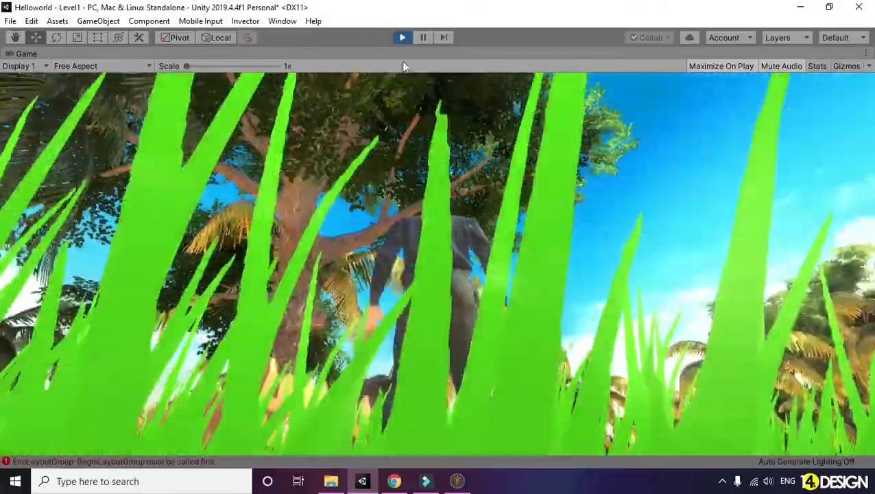
{"action": "left_click", "coordinate": [404, 39]}
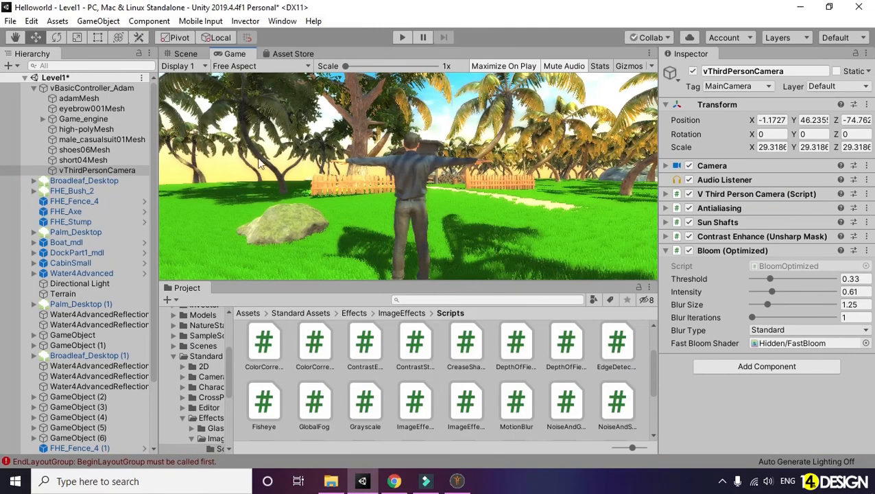
- Switch to the Scene view, locate the fence around the large tree, and select and frame GameObject (2) through GameObject (5)
{"action": "left_click", "coordinate": [193, 55]}
{"action": "scroll", "coordinate": [421, 194], "scroll_direction": "down", "scroll_amount": 4}
{"action": "left_click_drag", "start_coordinate": [469, 203], "coordinate": [299, 140], "text": "alt"}
{"action": "left_click_drag", "start_coordinate": [446, 142], "coordinate": [408, 192], "text": "alt"}
{"action": "left_click", "coordinate": [274, 162]}
{"action": "key", "text": "f"}
{"action": "left_click", "coordinate": [34, 428]}
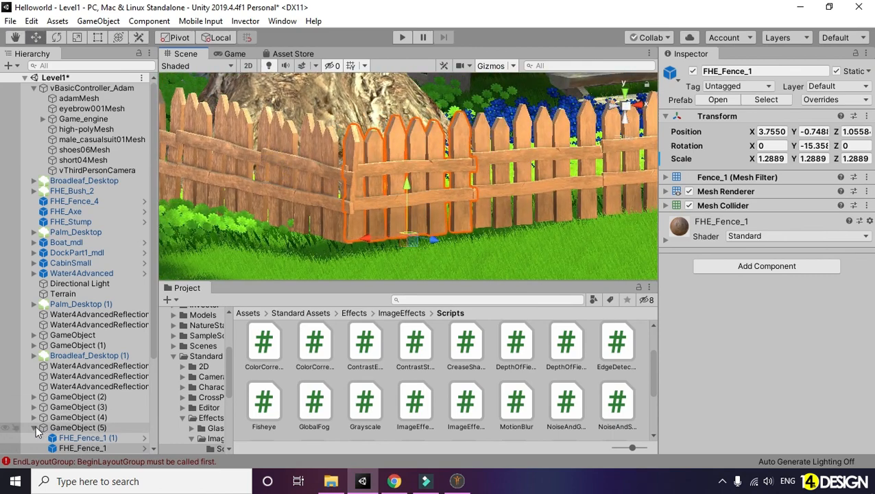
{"action": "left_click", "coordinate": [77, 427]}
{"action": "left_click", "coordinate": [89, 395], "text": "shift"}
{"action": "key", "text": "f"}
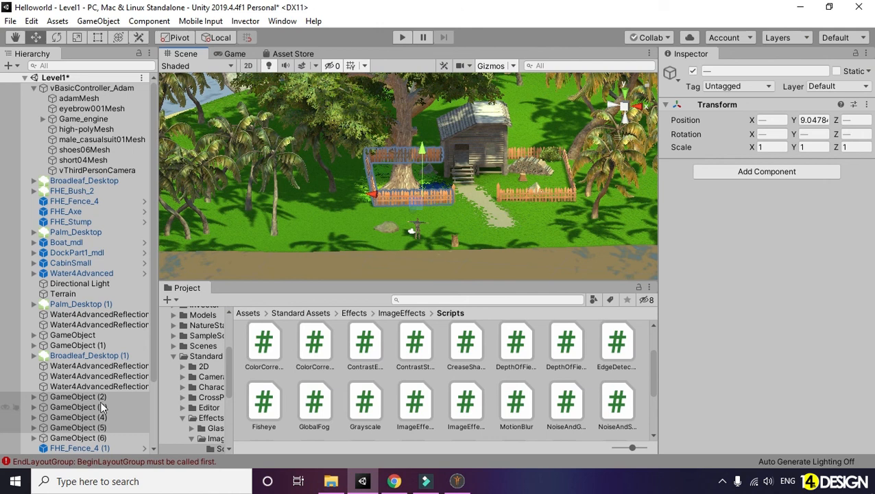
- Extend the selection through GameObject (11) to include all fence sections around the cabin, and inspect them up close in the scene
{"action": "scroll", "coordinate": [68, 380], "scroll_direction": "down", "scroll_amount": 3}
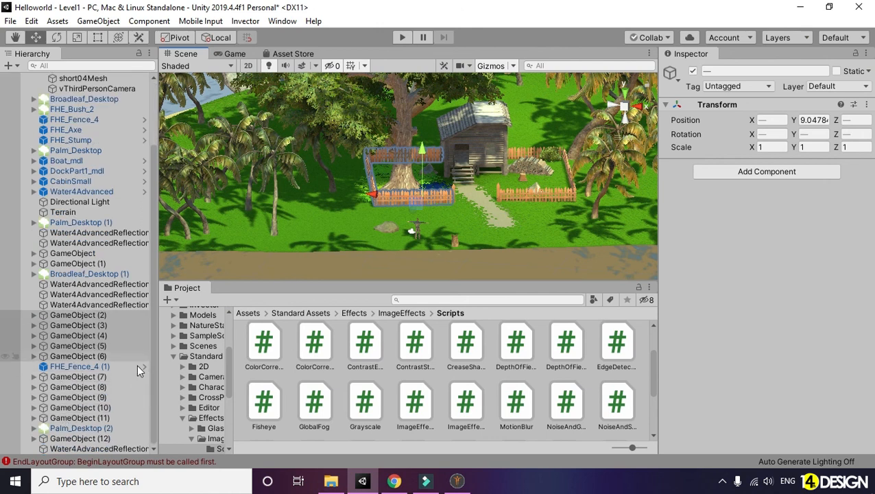
{"action": "left_click", "coordinate": [127, 358]}
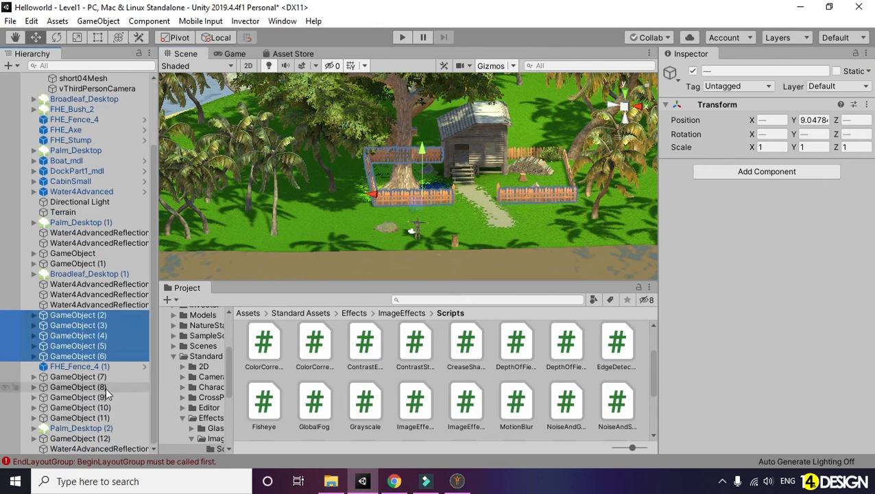
{"action": "left_click", "coordinate": [110, 418], "text": "shift"}
{"action": "key", "text": "f"}
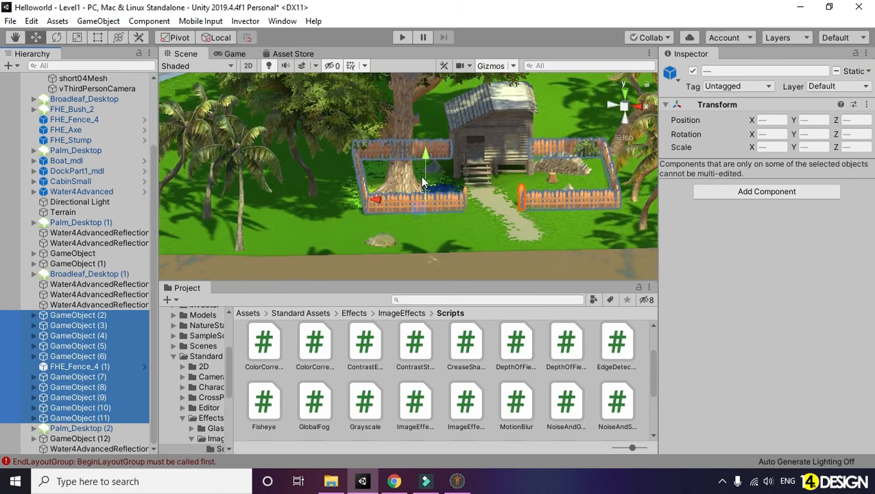
{"action": "scroll", "coordinate": [422, 181], "scroll_direction": "up", "scroll_amount": 10}
{"action": "left_click_drag", "start_coordinate": [438, 171], "coordinate": [508, 125]}
- Play-test the level by running the character past the cabin and fence and through the palm trees
{"action": "left_click", "coordinate": [400, 37]}
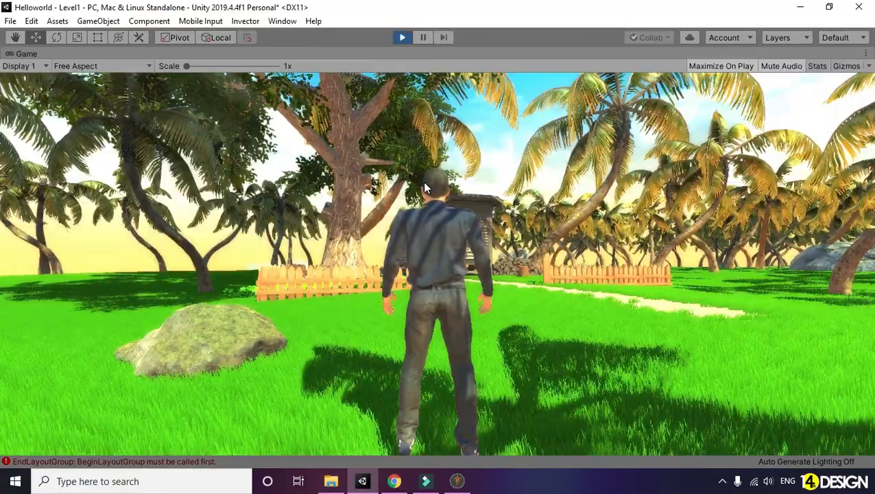
{"action": "key", "text": "w"}
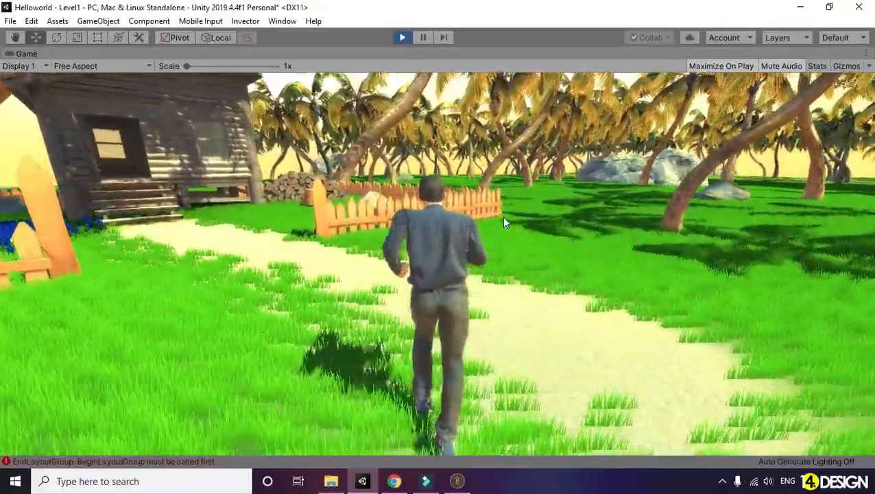
{"action": "key", "text": "w"}
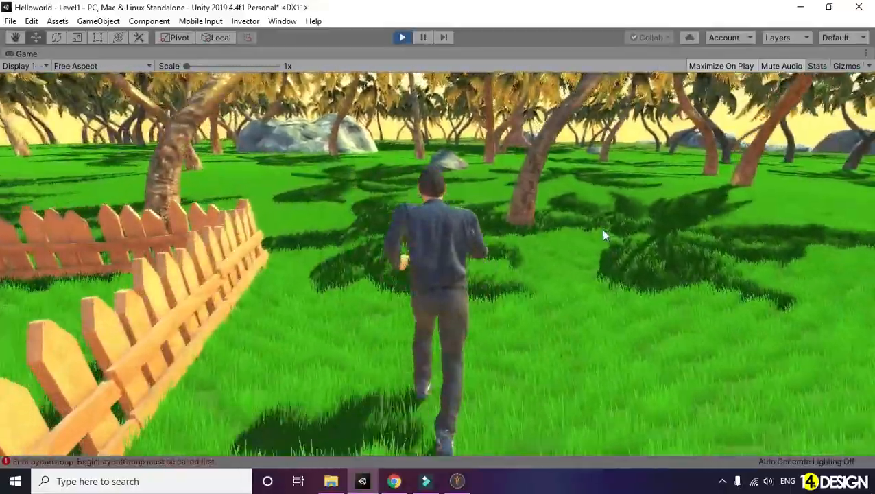
{"action": "key", "text": "w"}
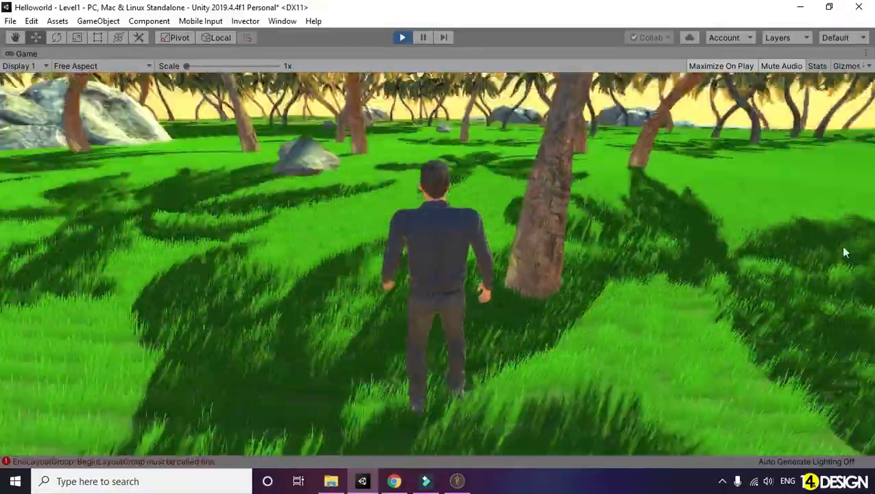
{"action": "key", "text": "w"}
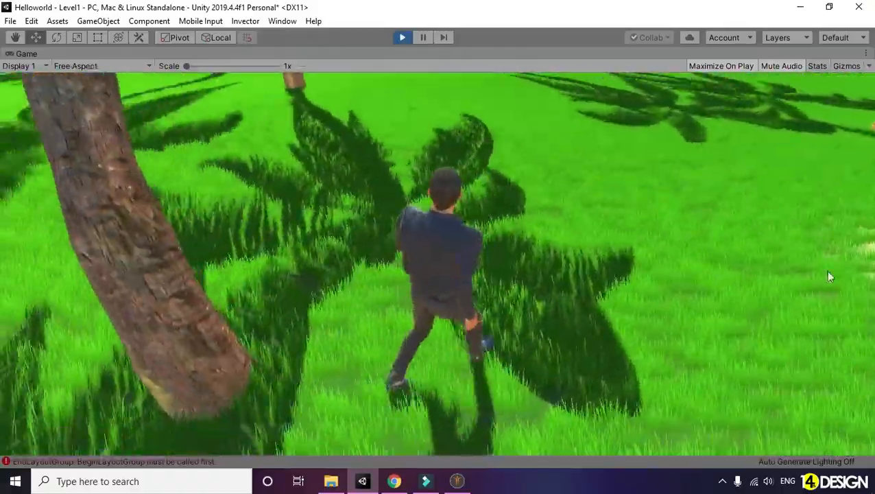
{"action": "key", "text": "w"}
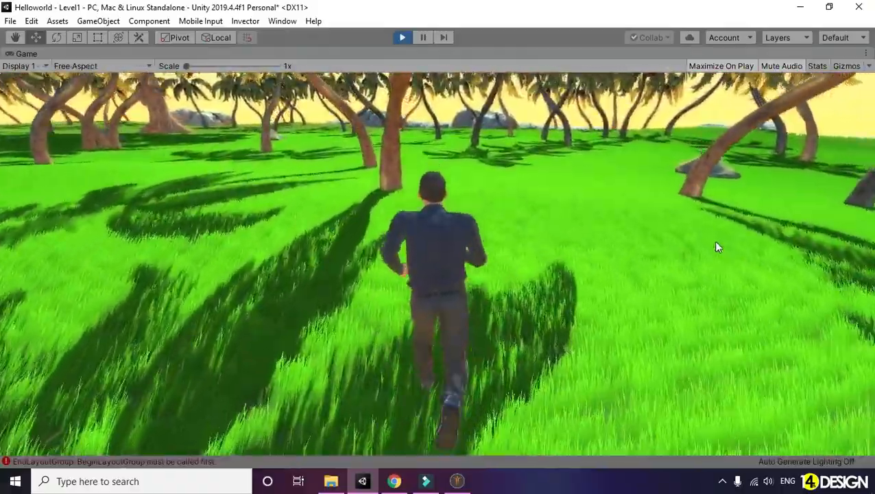
{"action": "key", "text": "w"}
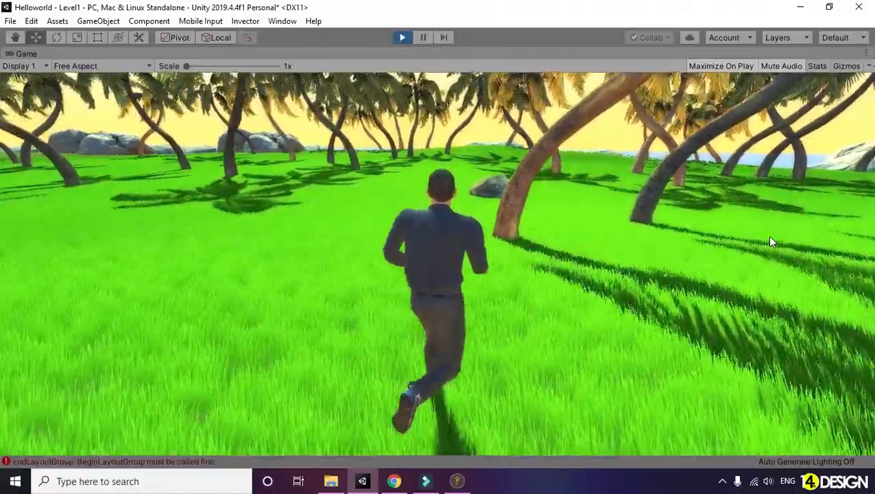
{"action": "key", "text": "w"}
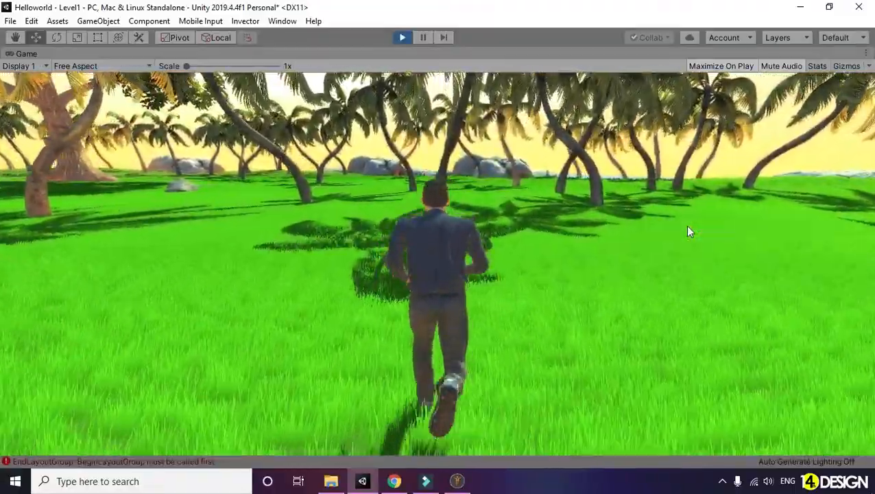
{"action": "key", "text": "w"}
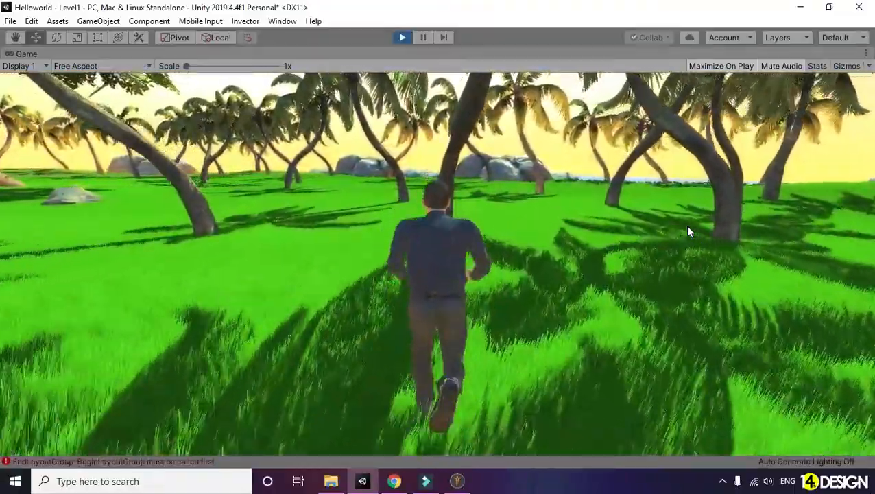
{"action": "key", "text": "w"}
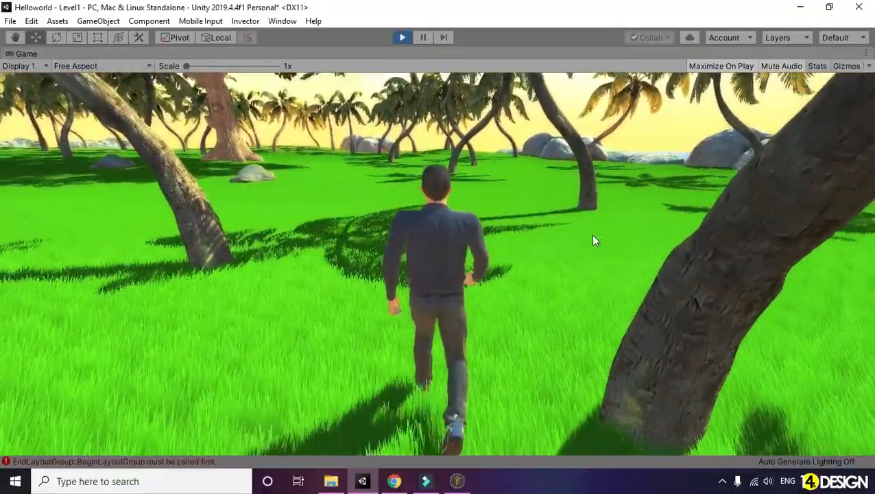